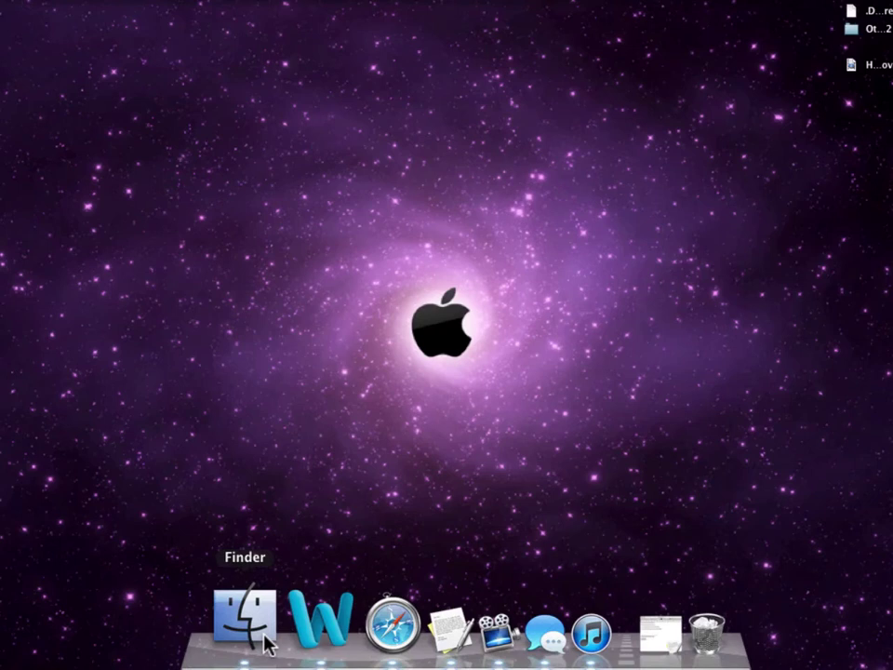
- Google 'social media icons' in Safari and scroll through the free icon-pack results
left_click(335, 637)
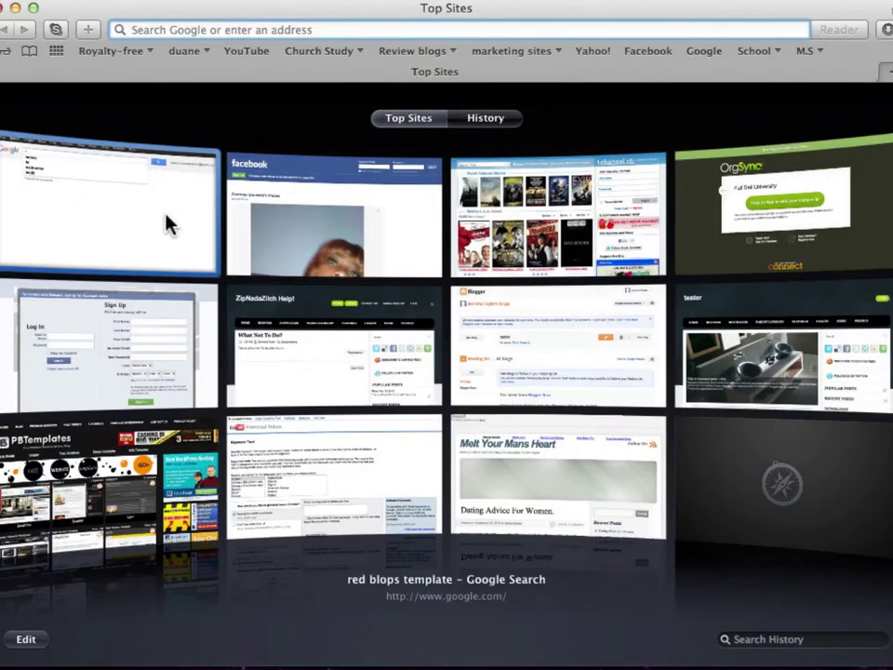
left_click(717, 53)
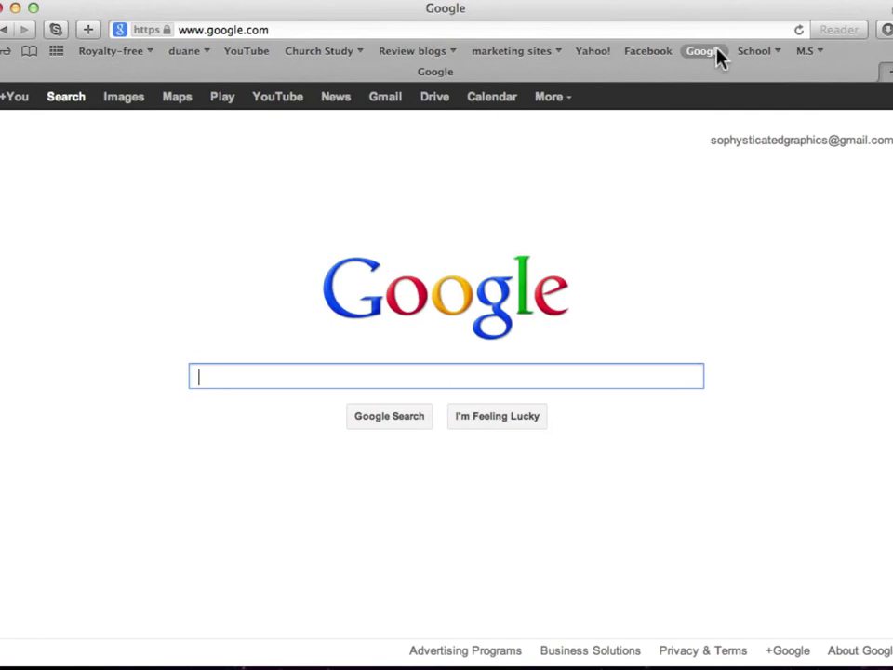
type("social")
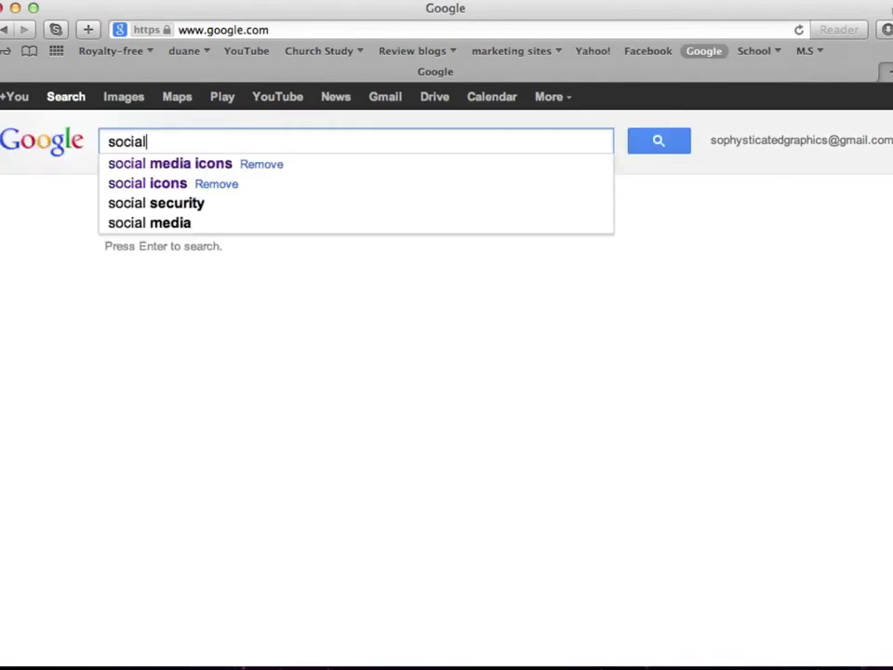
key("Down")
key("Return")
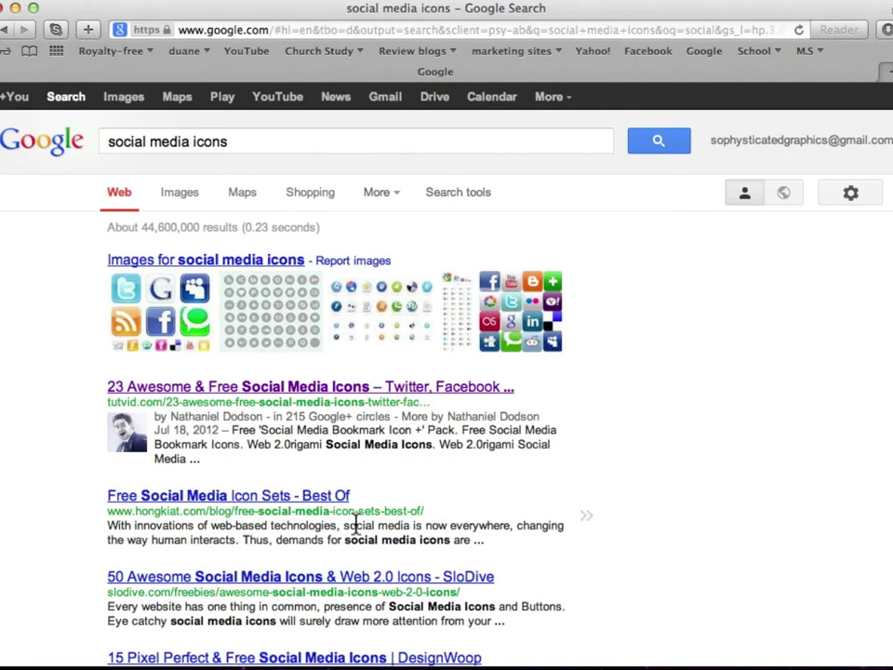
scroll(354, 526, "down", 1)
scroll(355, 525, "down", 2)
scroll(355, 526, "down", 5)
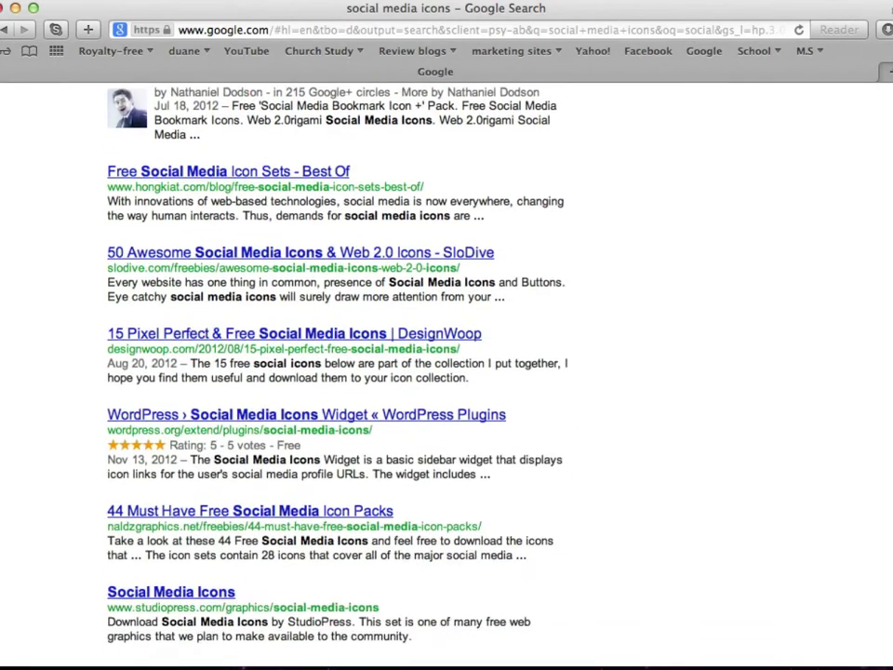
scroll(355, 526, "down", 3)
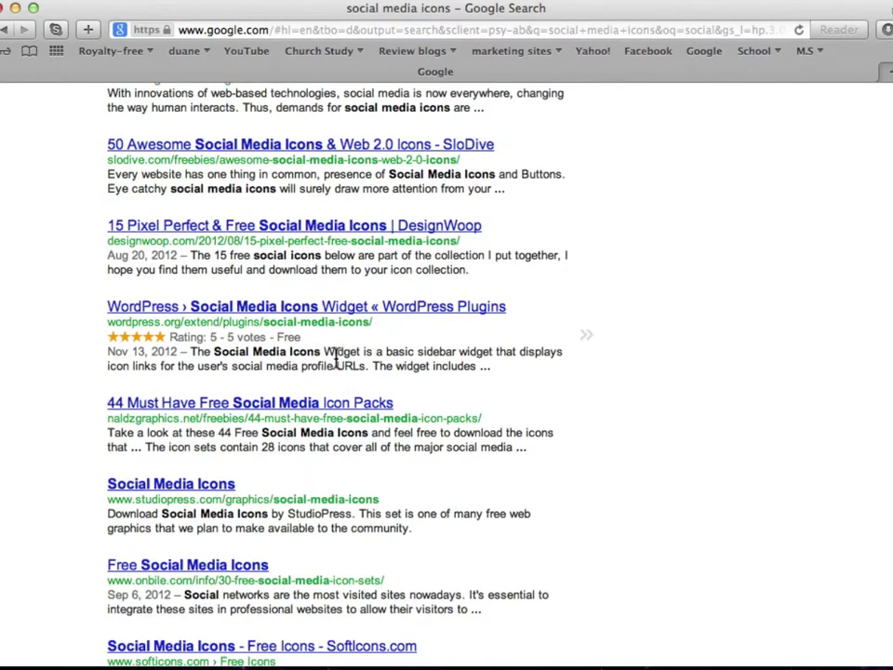
- Open the '44 Must Have Free Social Media Icon Packs' article and scroll down to Buddycons
mouse_move(315, 525)
left_click(316, 405)
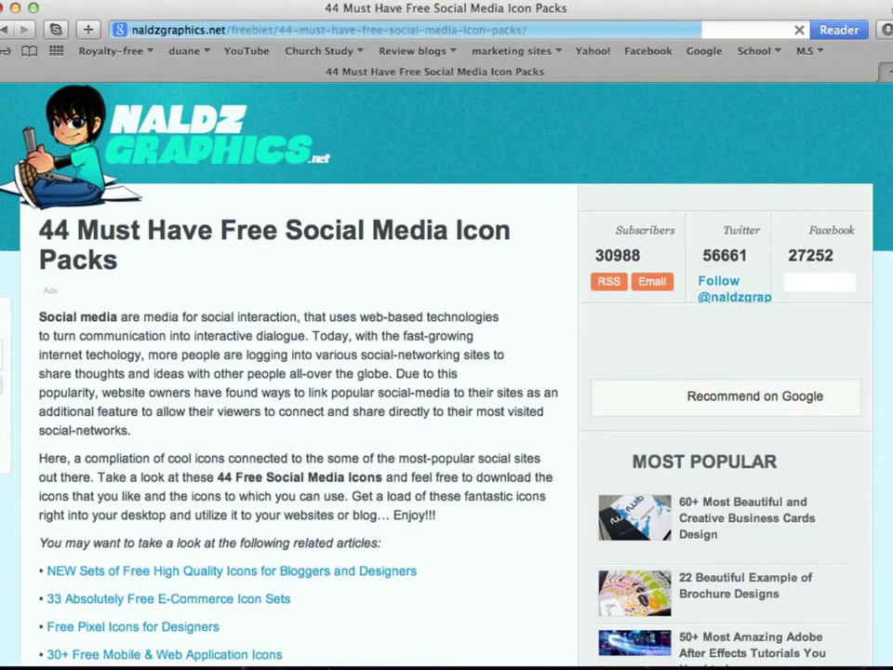
scroll(298, 419, "down", 5)
scroll(298, 419, "down", 5)
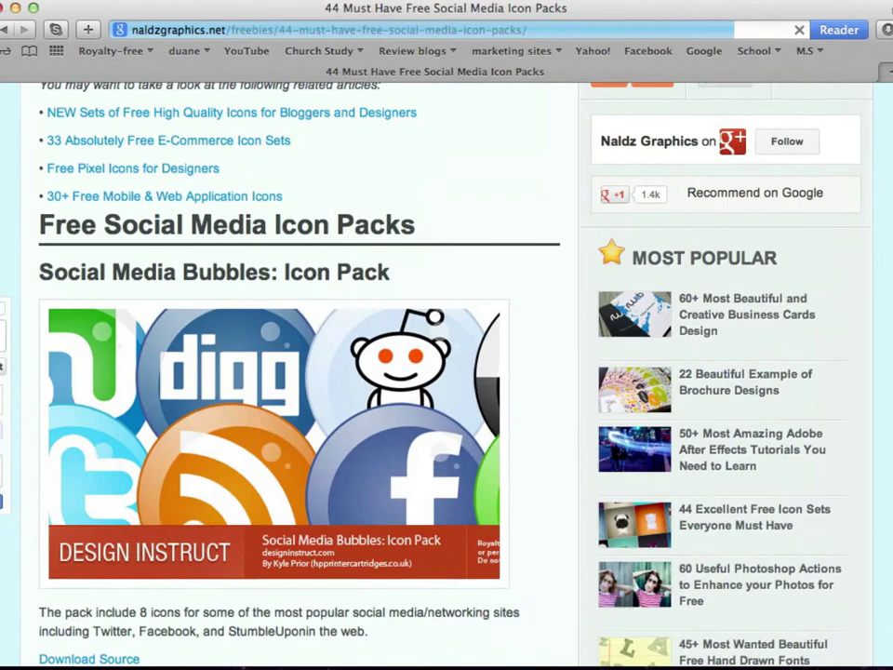
scroll(298, 419, "down", 2)
scroll(298, 372, "down", 1)
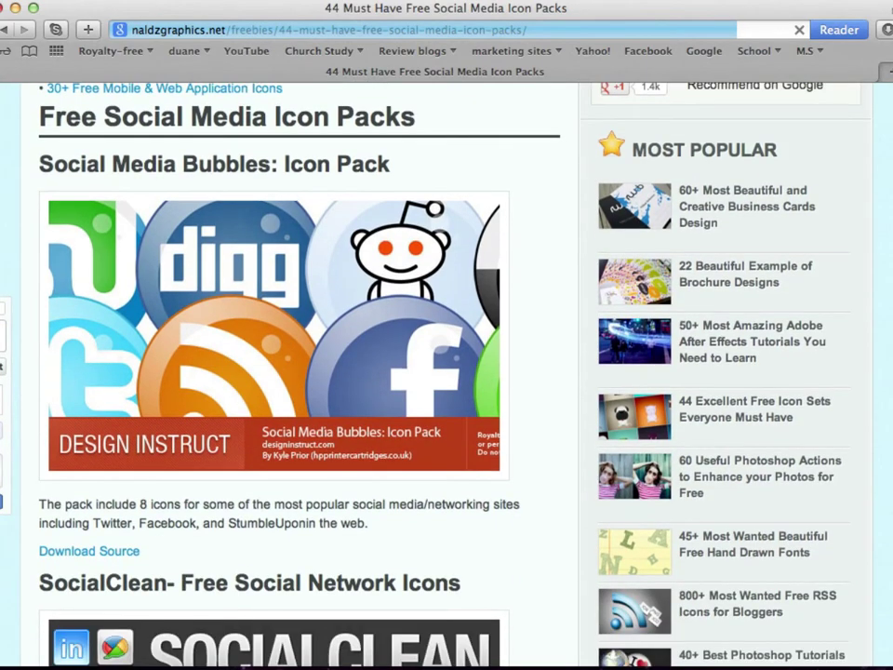
scroll(298, 372, "down", 2)
scroll(298, 373, "down", 5)
scroll(298, 372, "down", 2)
scroll(298, 372, "down", 1)
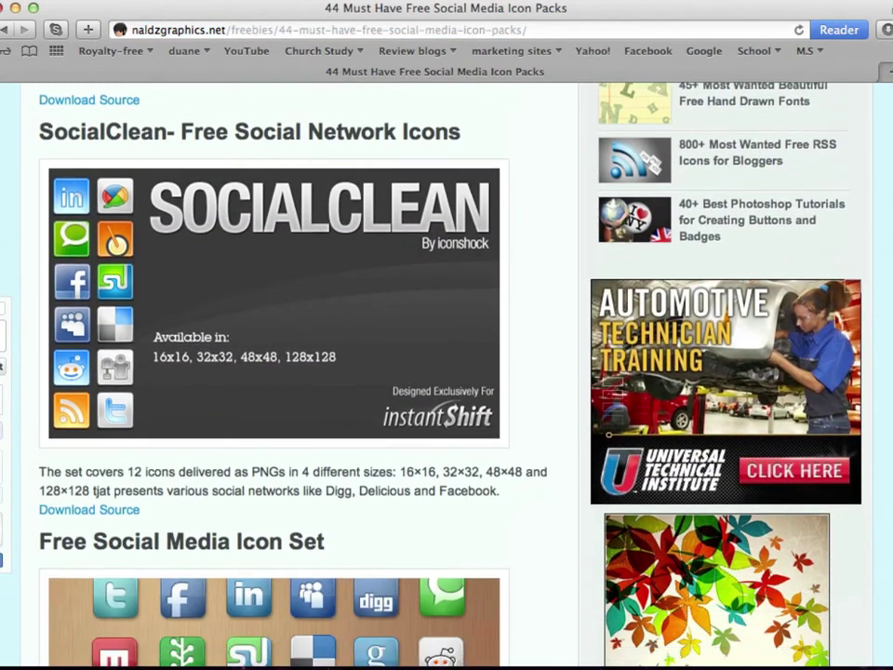
scroll(298, 373, "down", 5)
scroll(298, 372, "down", 4)
scroll(298, 372, "down", 2)
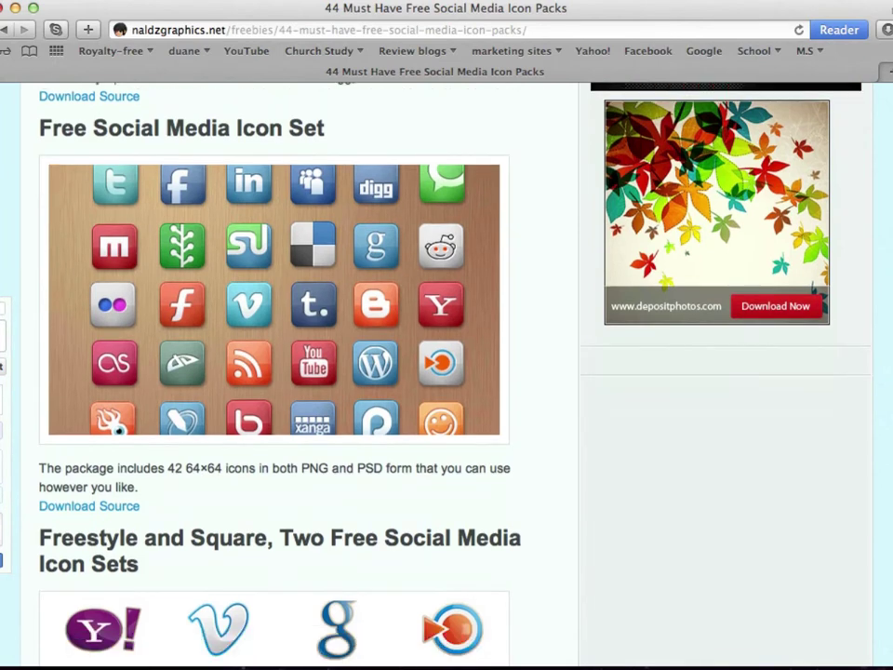
scroll(298, 372, "down", 4)
scroll(297, 373, "down", 5)
scroll(298, 372, "down", 5)
scroll(298, 372, "down", 5)
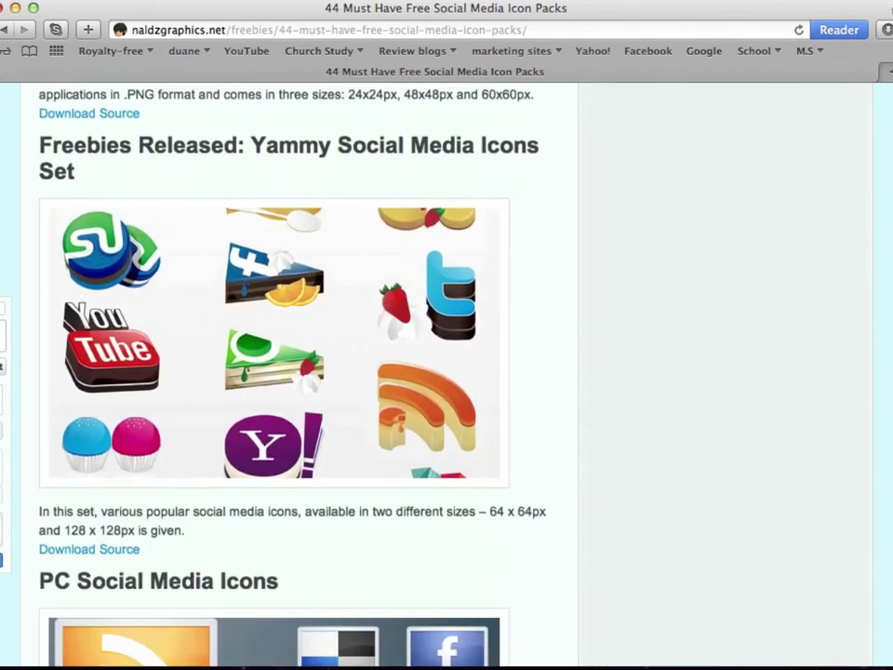
scroll(298, 372, "down", 2)
scroll(298, 372, "down", 1)
scroll(298, 372, "down", 5)
scroll(298, 372, "down", 1)
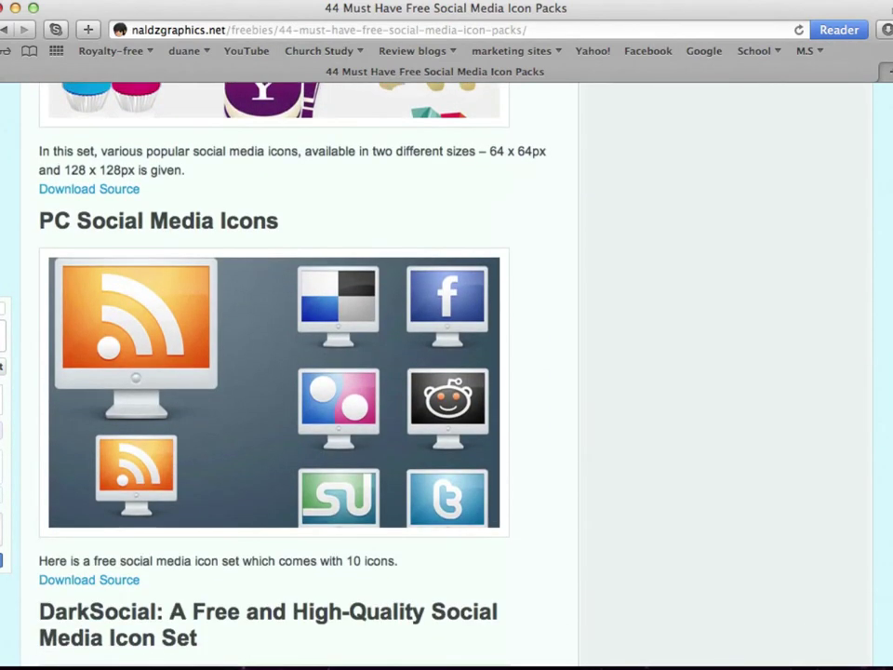
scroll(297, 372, "down", 2)
scroll(297, 372, "down", 5)
scroll(298, 372, "down", 2)
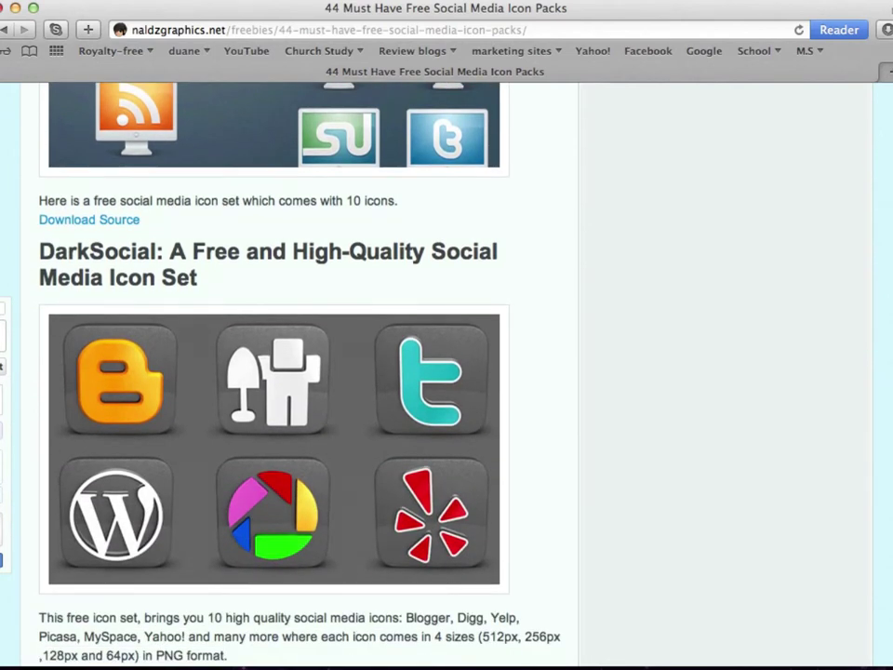
scroll(298, 372, "down", 1)
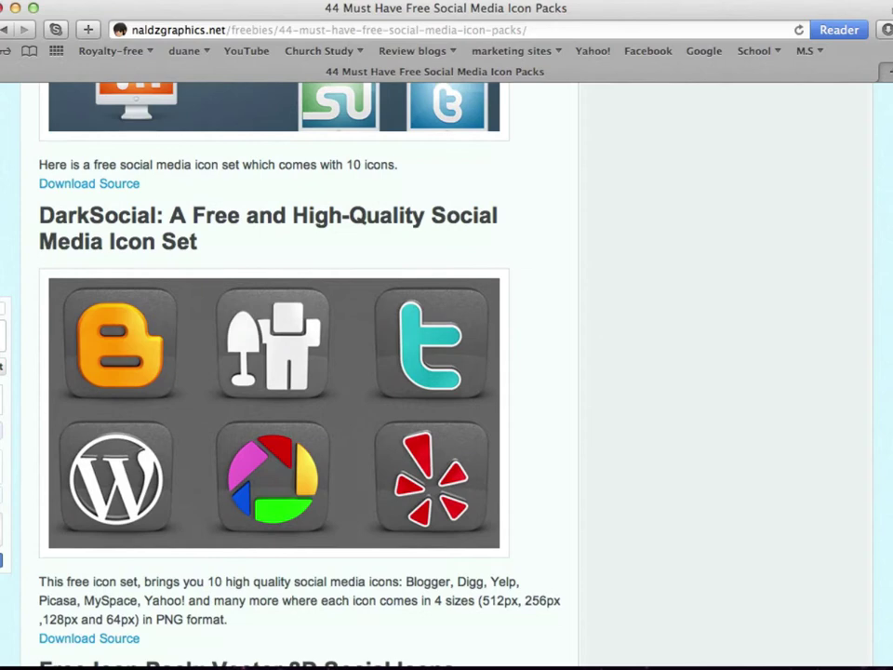
scroll(298, 373, "down", 2)
scroll(298, 372, "down", 5)
scroll(298, 372, "down", 5)
scroll(297, 372, "down", 5)
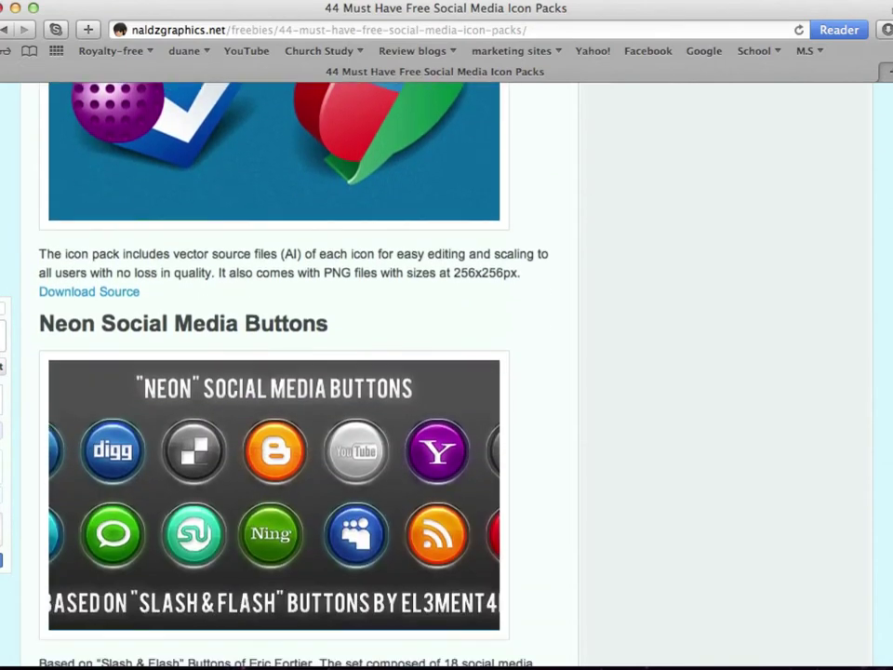
scroll(297, 372, "down", 2)
scroll(297, 372, "down", 1)
scroll(298, 373, "down", 2)
scroll(298, 373, "down", 5)
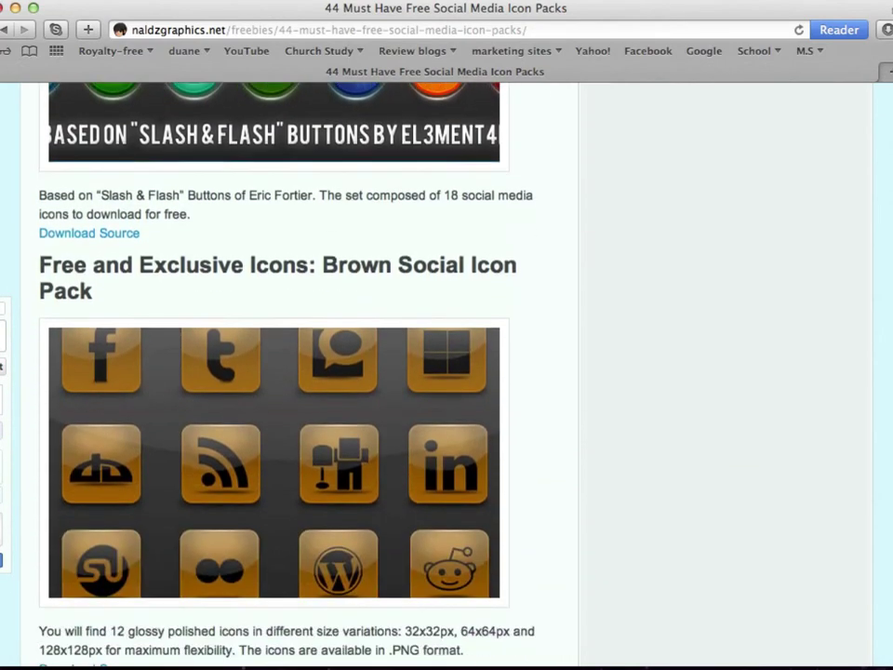
scroll(297, 372, "down", 2)
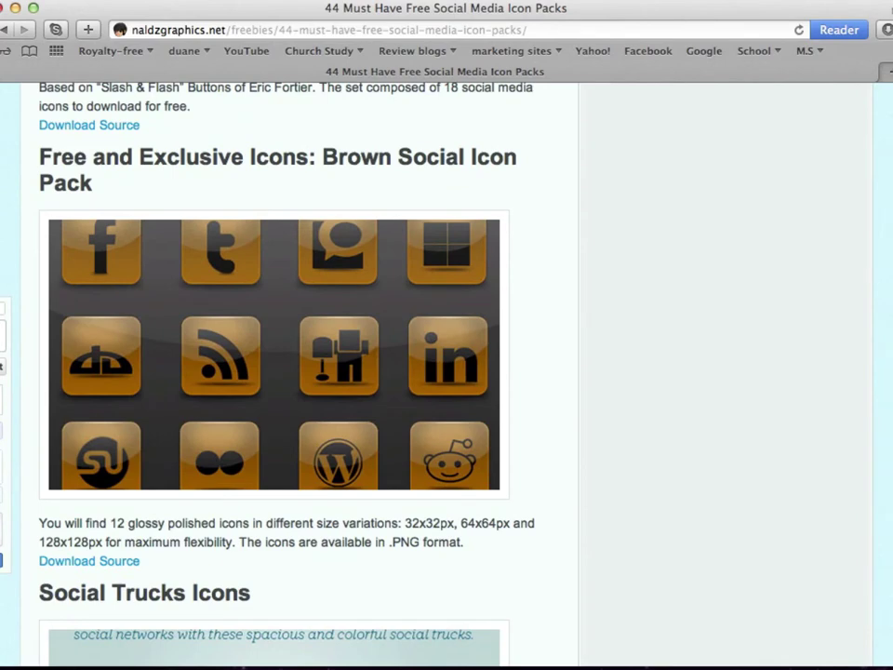
scroll(298, 372, "down", 1)
scroll(298, 373, "down", 3)
scroll(298, 373, "down", 5)
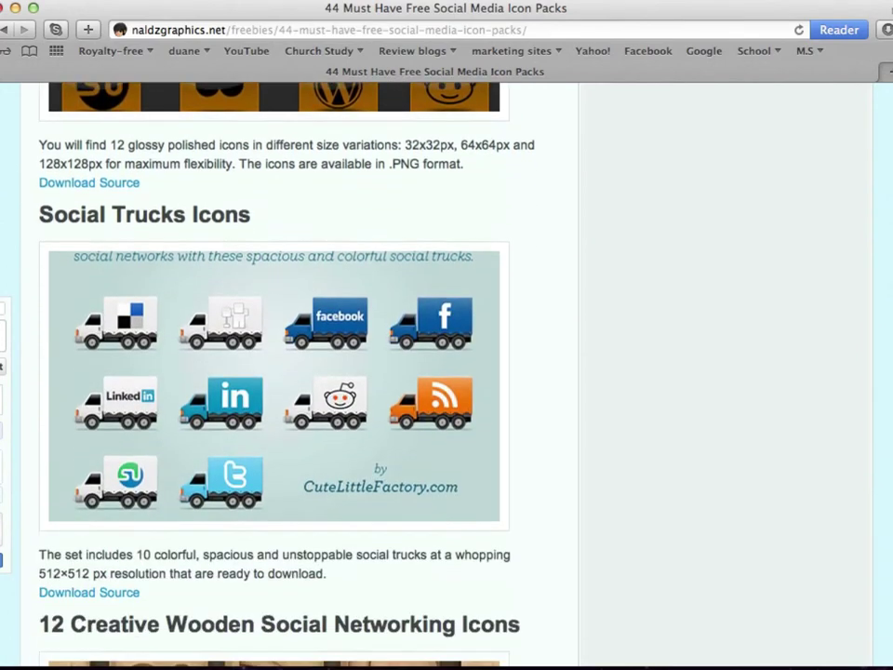
scroll(298, 372, "down", 2)
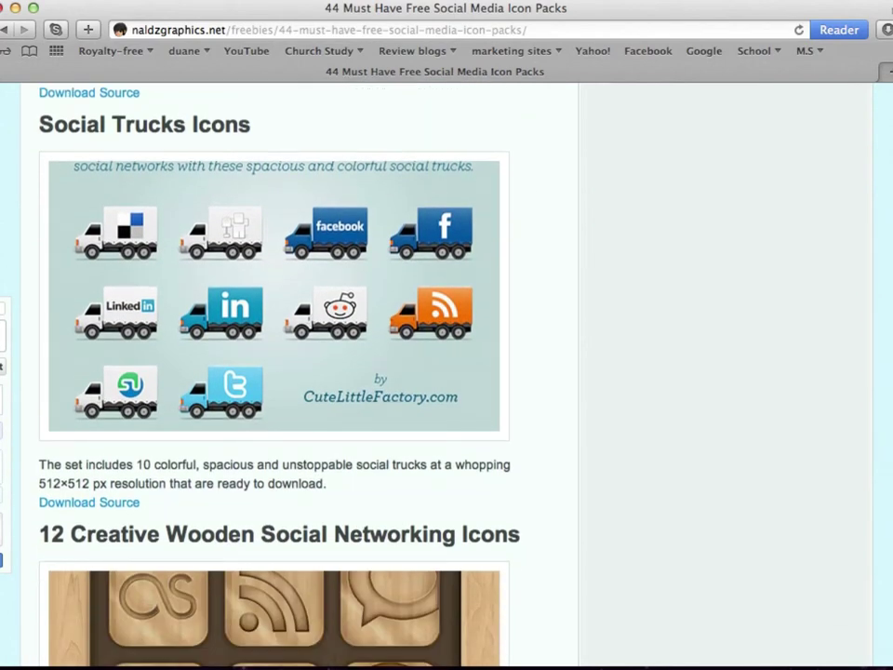
scroll(297, 372, "down", 1)
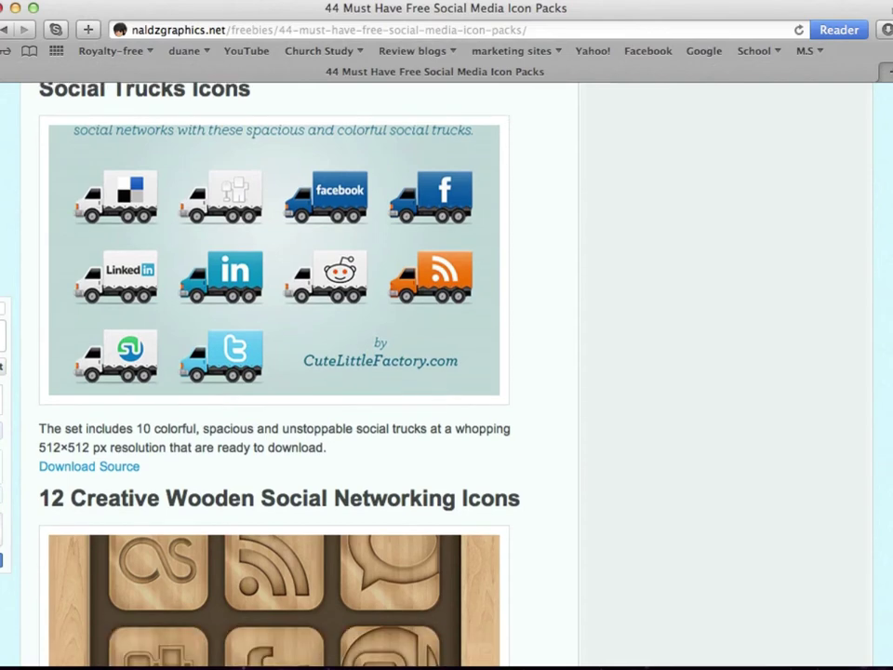
scroll(298, 372, "down", 4)
scroll(297, 373, "down", 5)
scroll(298, 372, "down", 5)
scroll(298, 372, "down", 5)
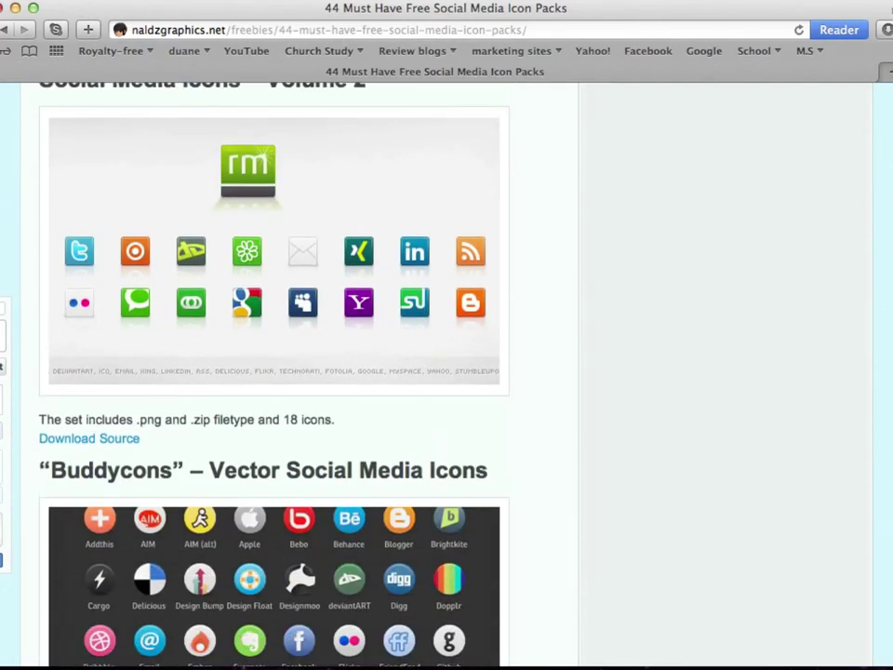
scroll(298, 372, "down", 5)
scroll(298, 372, "down", 2)
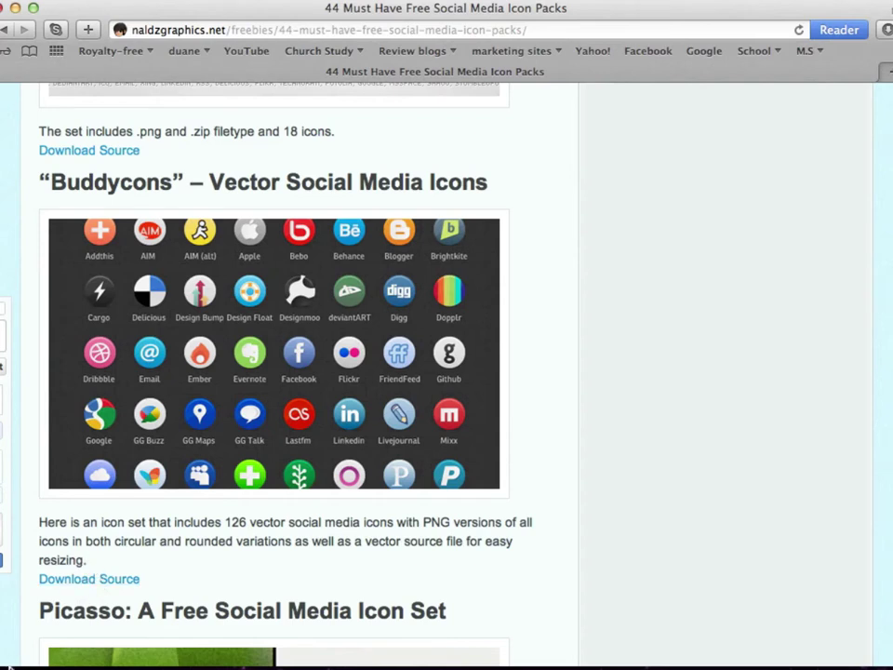
mouse_move(256, 661)
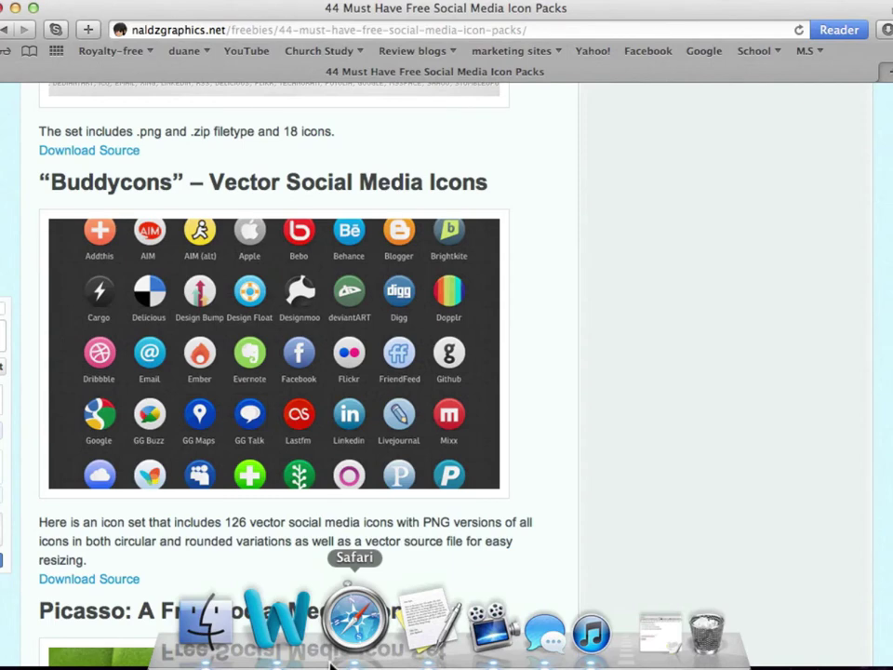
- Browse Blogger Templates > Icons to the Red Blops folder and select Facebook.png
left_click(237, 615)
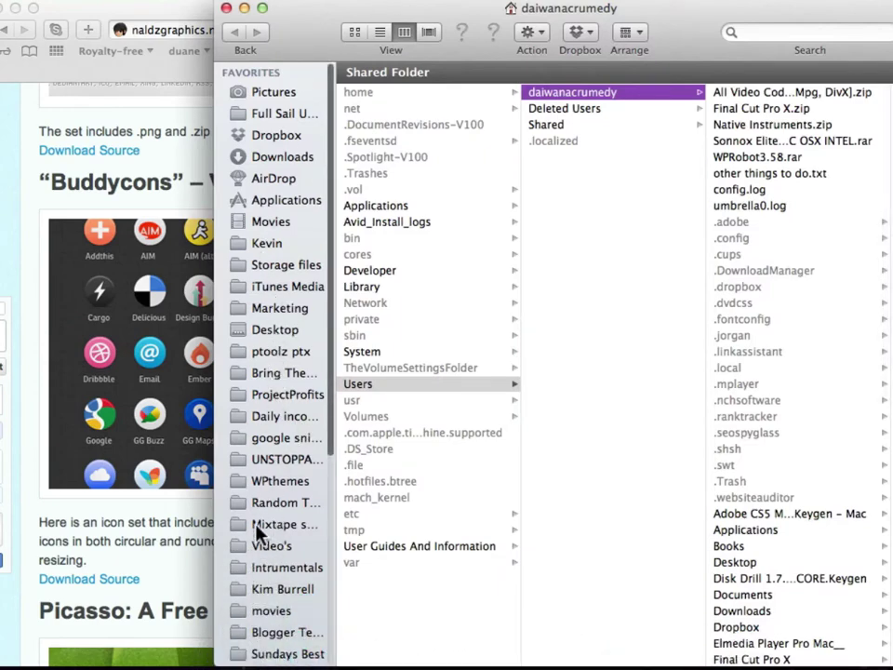
left_click(261, 632)
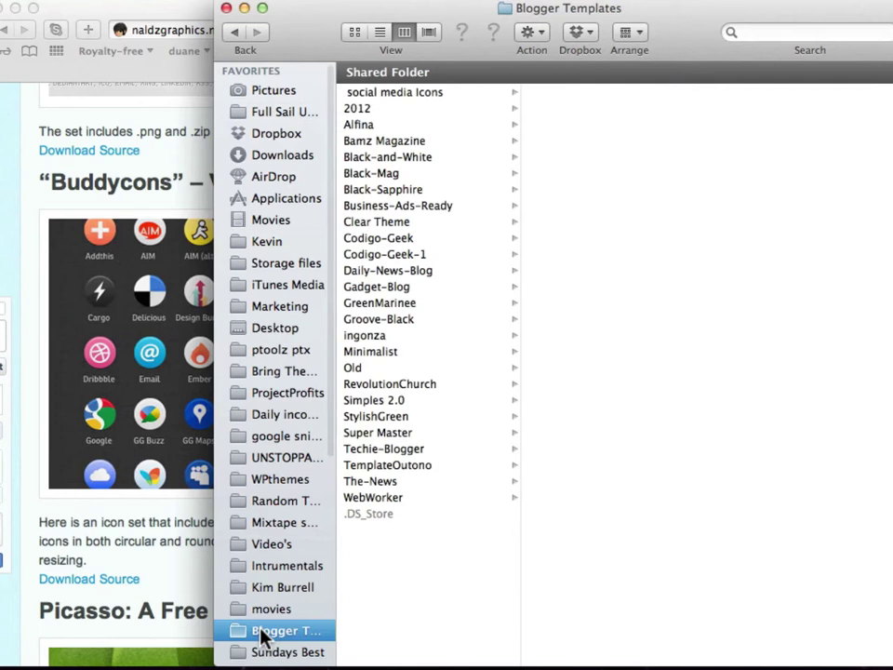
left_click(431, 95)
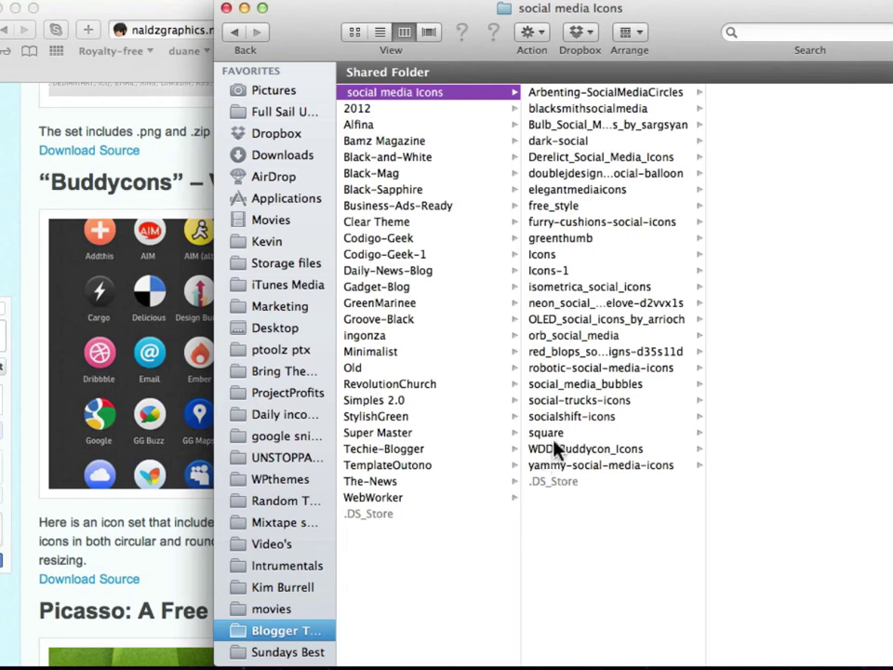
left_click(553, 353)
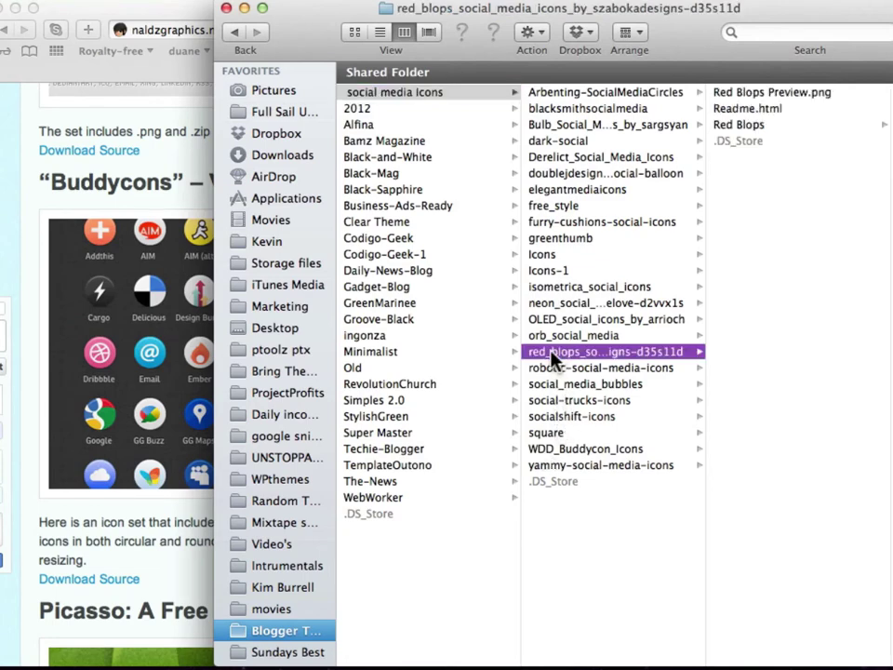
left_click(747, 126)
left_click(765, 125)
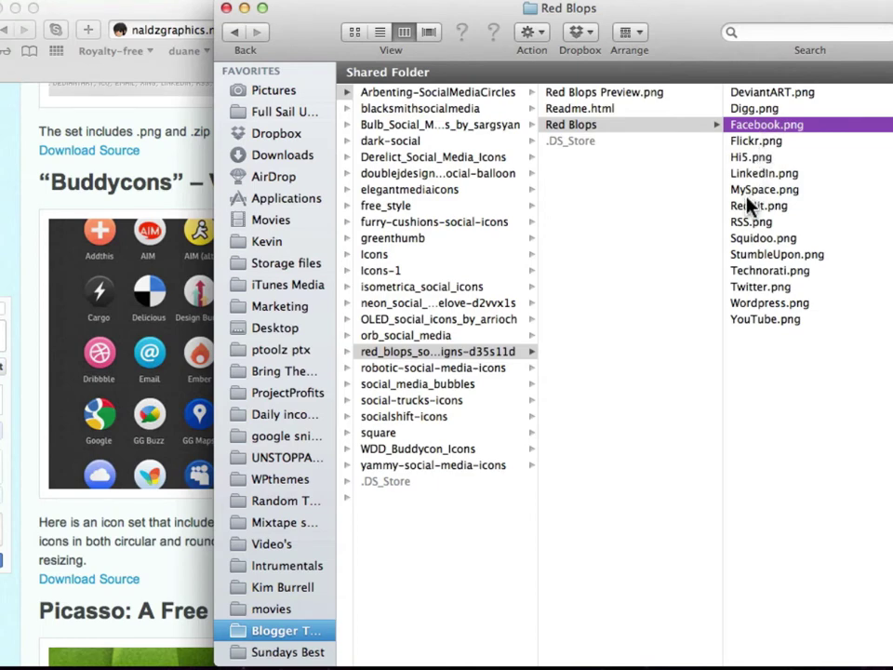
double_click(754, 320)
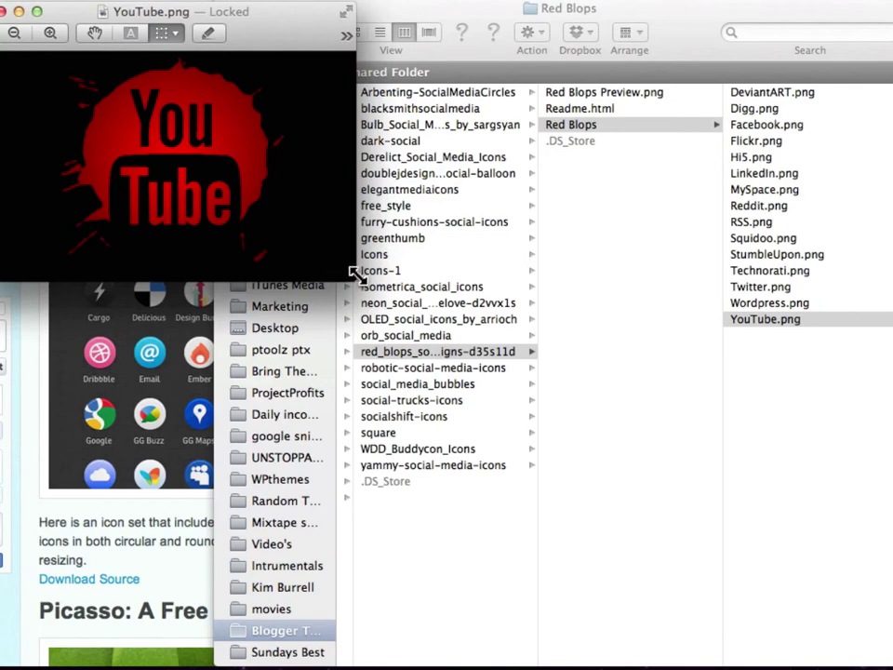
left_click_drag(355, 272, 453, 359)
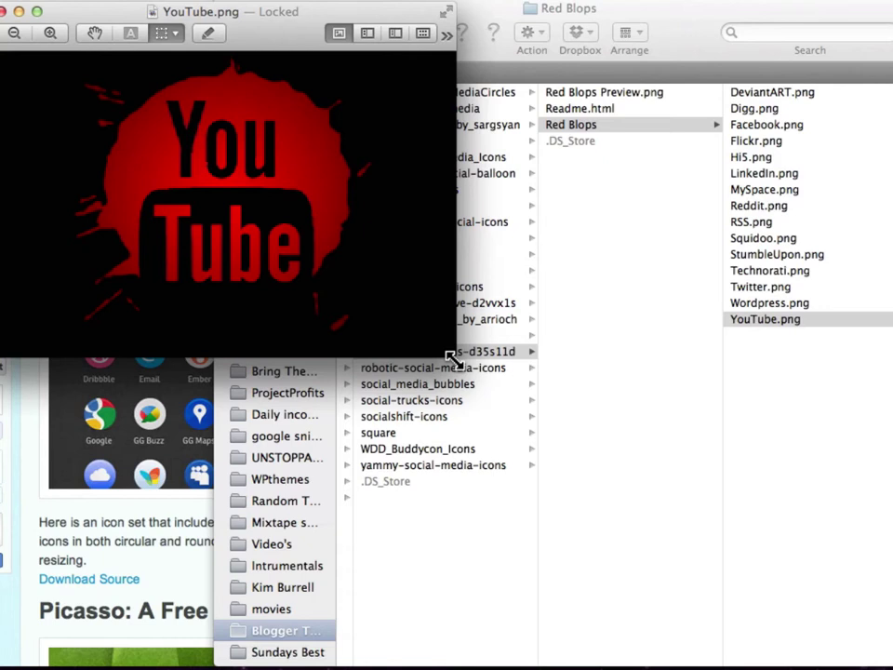
left_click(5, 11)
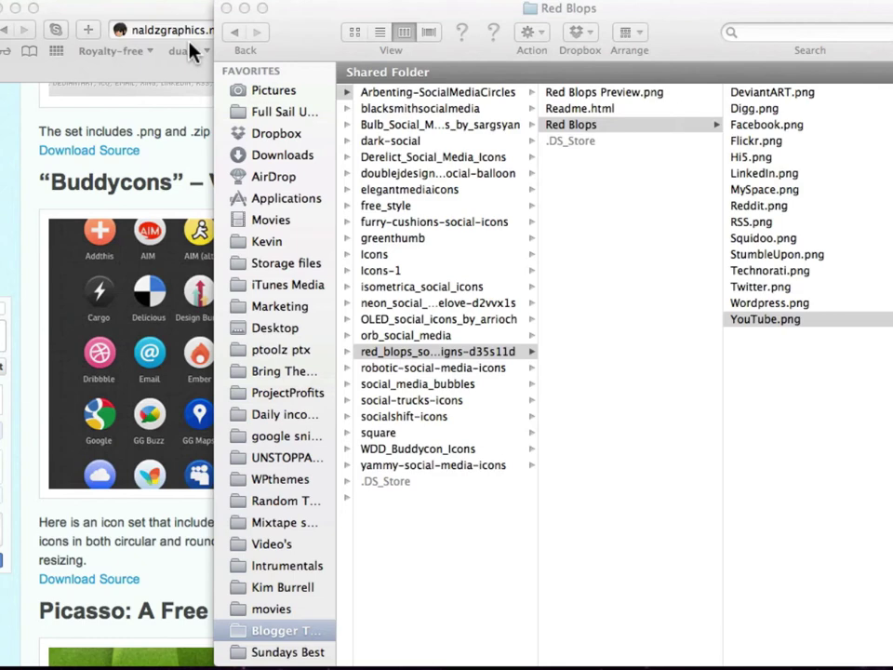
- Preview the robotic set's 03_uTube_128.png icon, then return to the icon-pack article
left_click(402, 271)
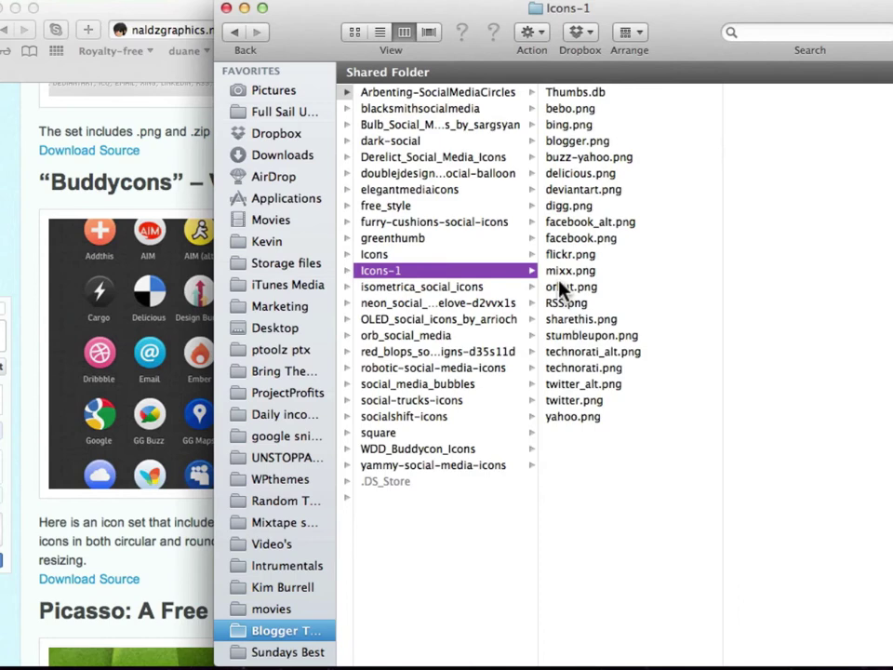
left_click(428, 369)
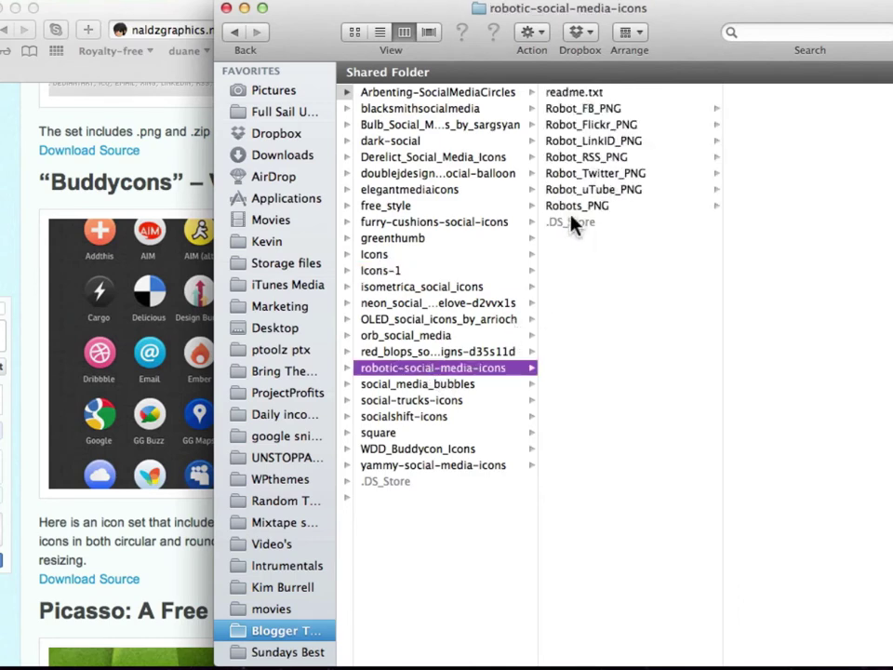
left_click(601, 193)
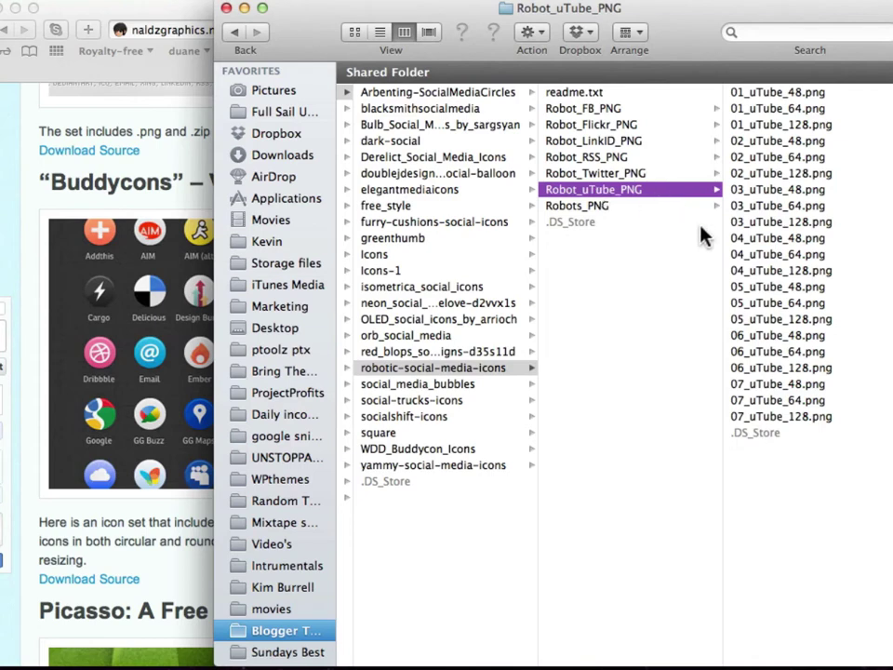
double_click(780, 222)
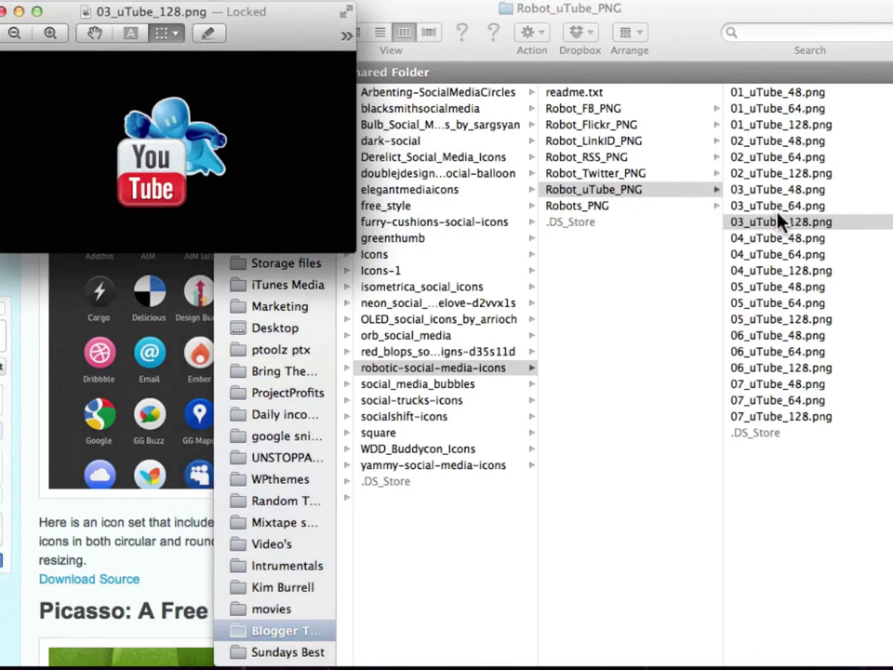
left_click(18, 11)
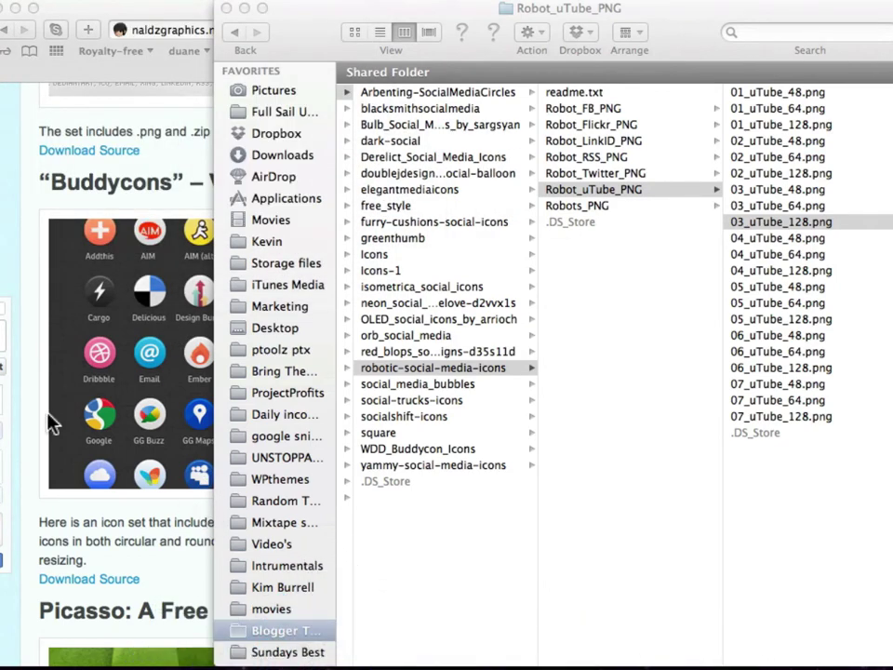
left_click(49, 402)
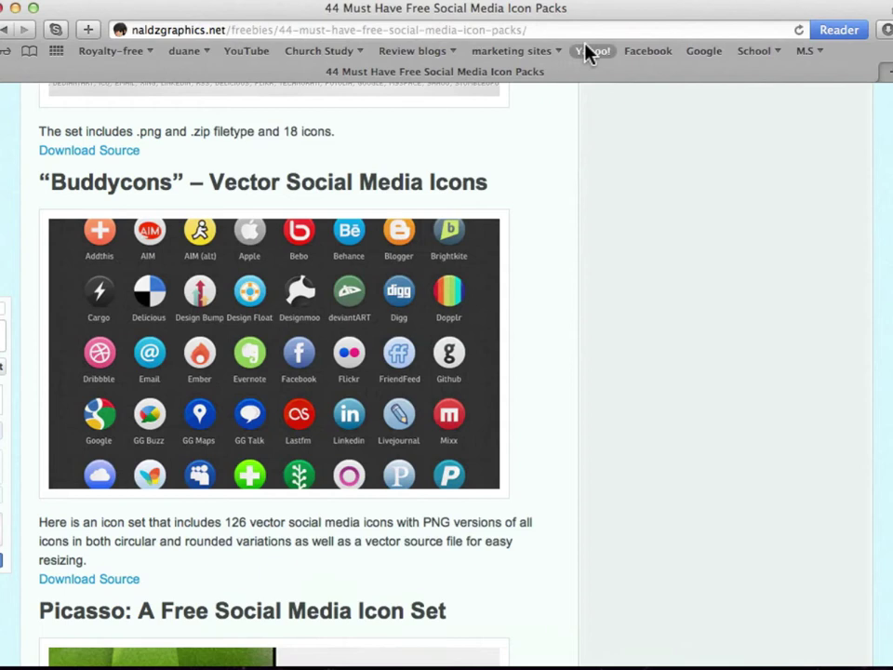
- Load photobucket.com from the address bar and bring up its Sign In panel
left_click(586, 34)
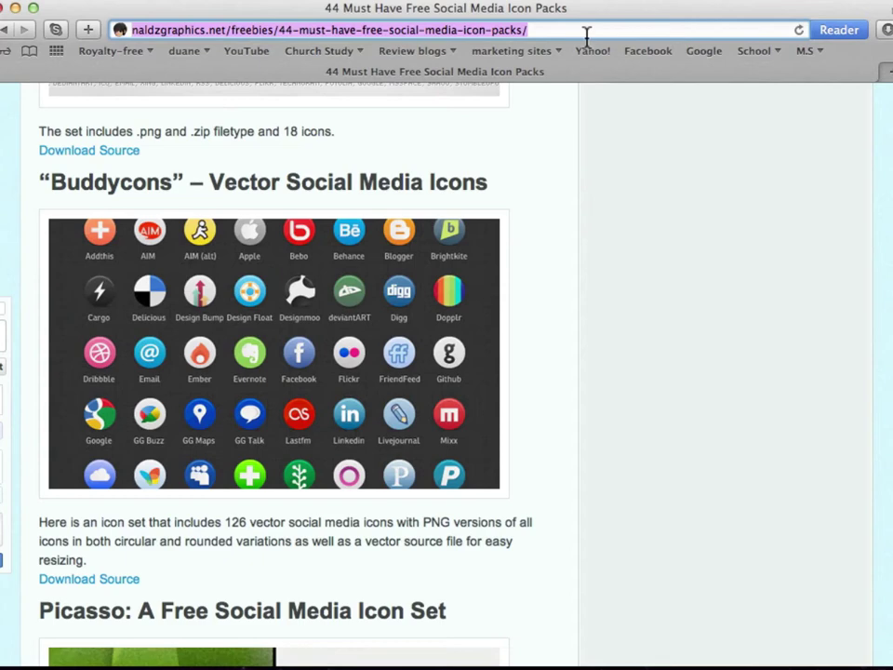
type("pho")
key("Return")
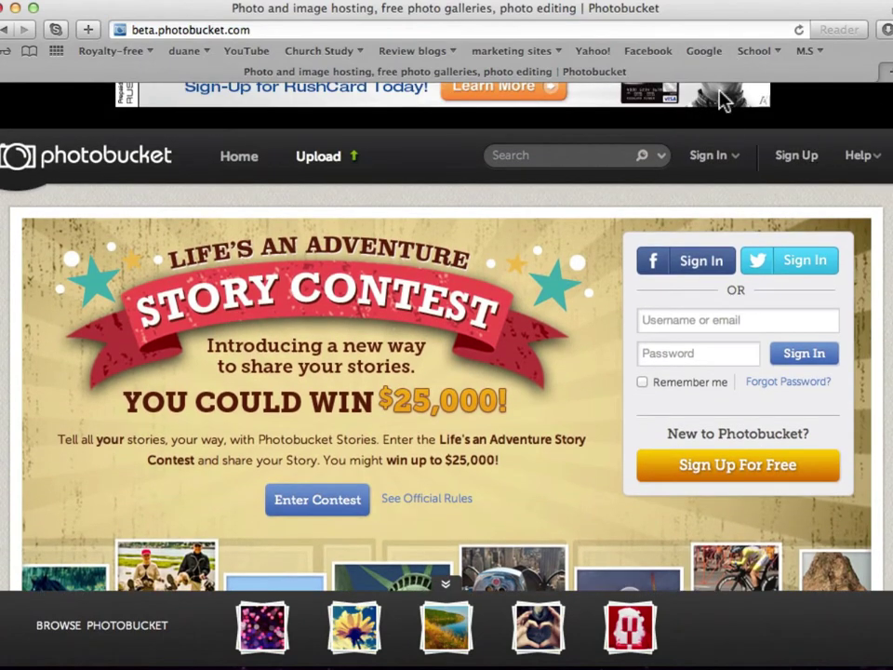
left_click(716, 158)
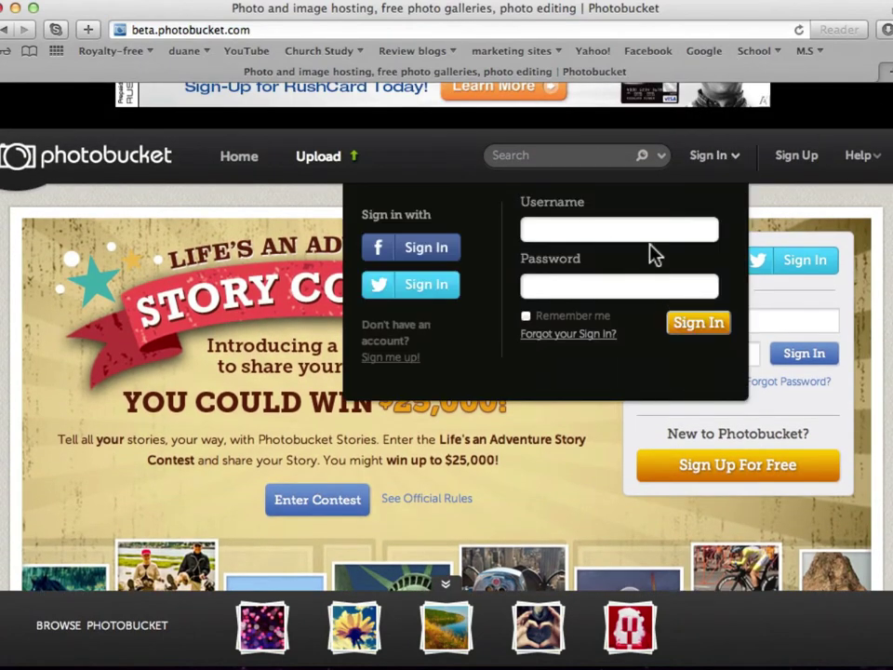
left_click(633, 228)
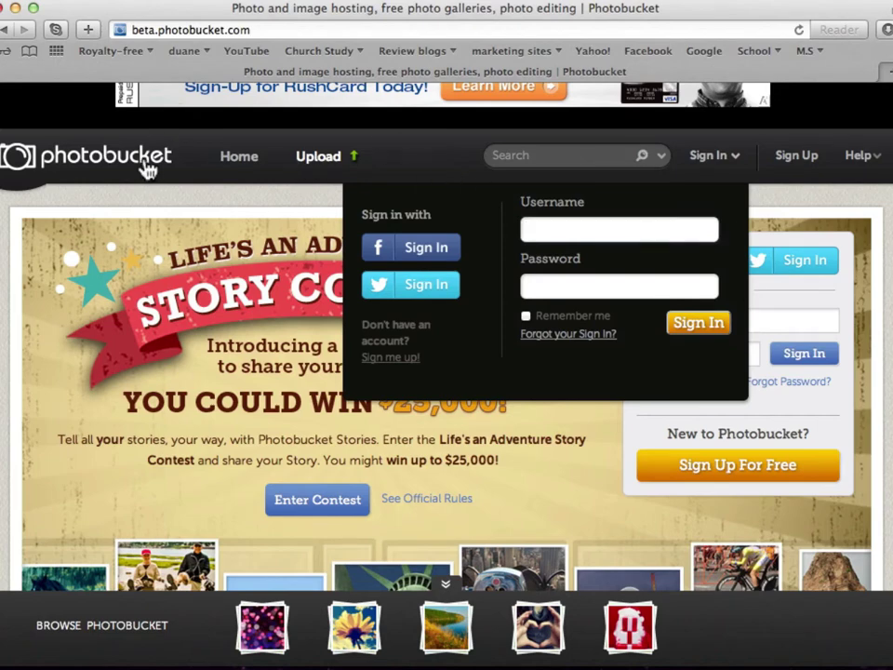
left_click(143, 166)
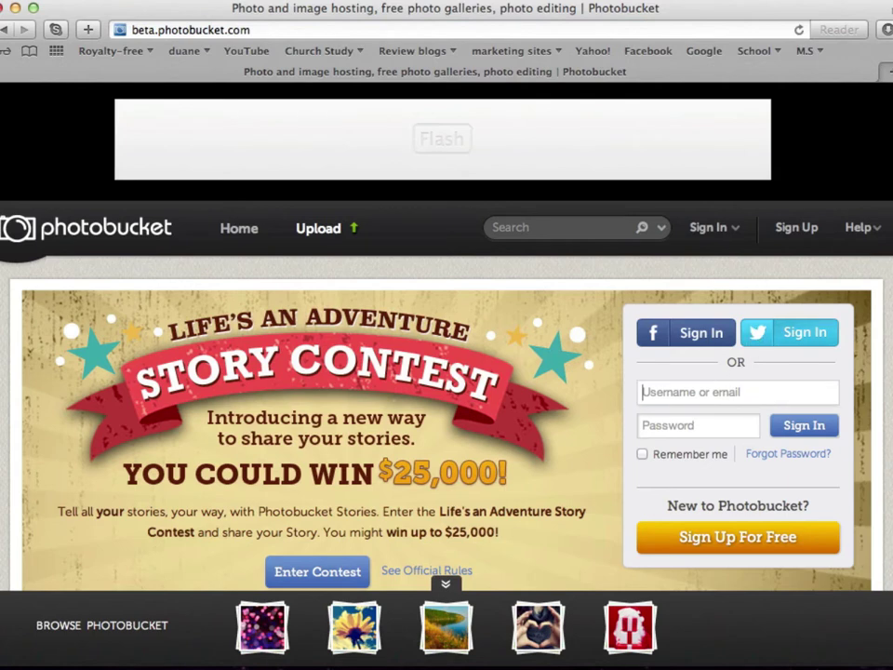
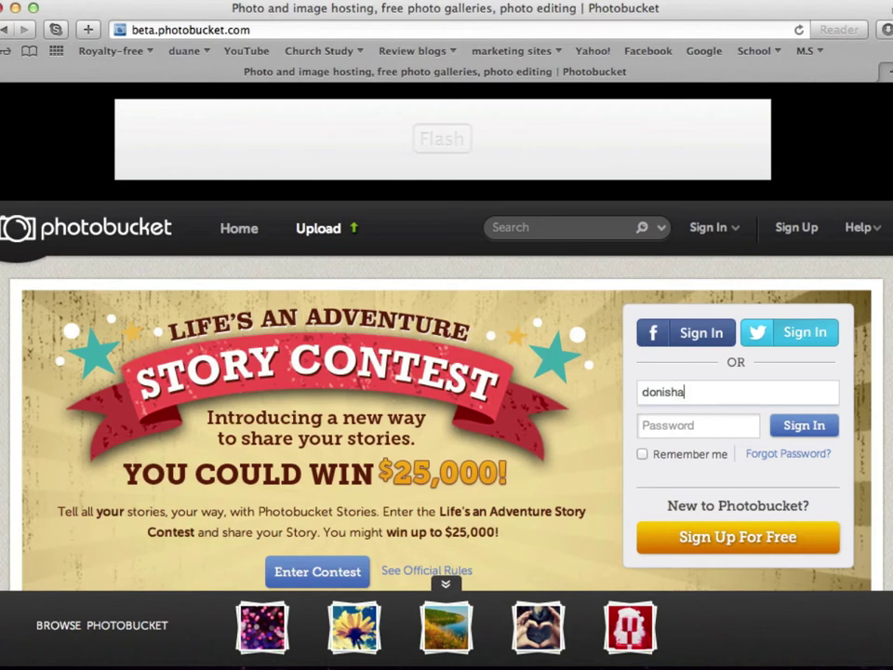
key("Tab")
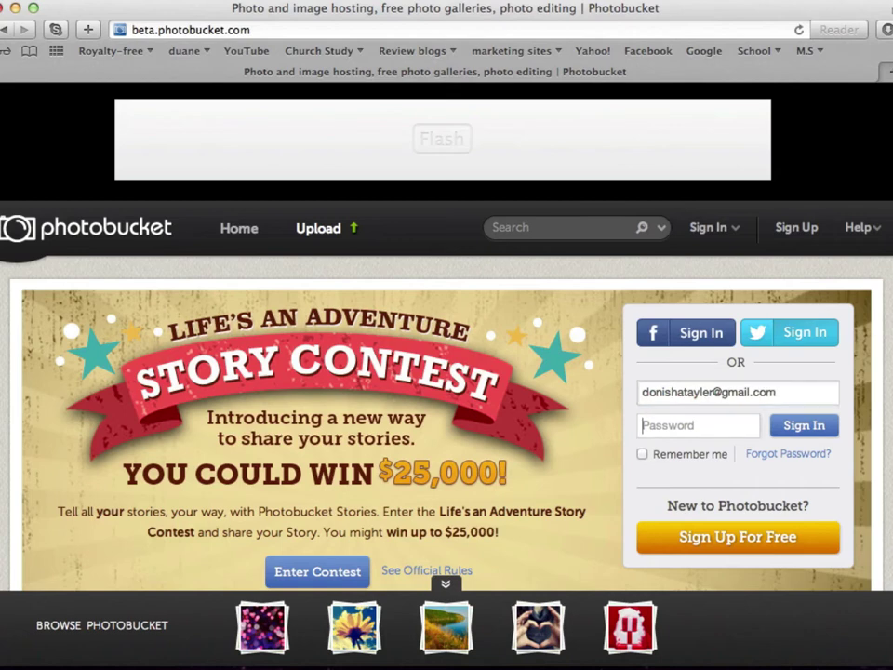
type("•••••••••")
key("Return")
key("Return")
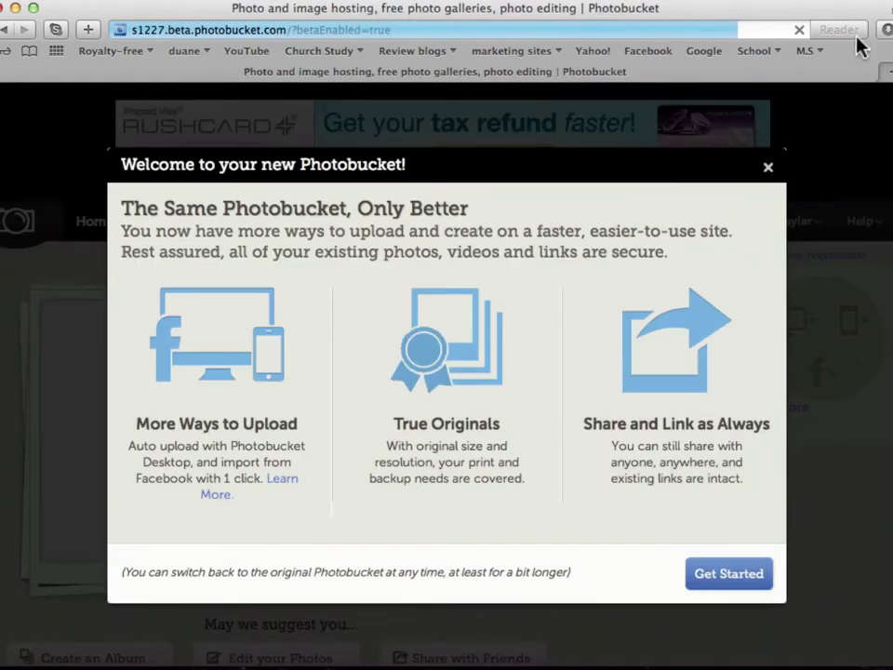
- Dismiss the welcome message and open the uploaded Red Blops WordPress icon's page
left_click(769, 168)
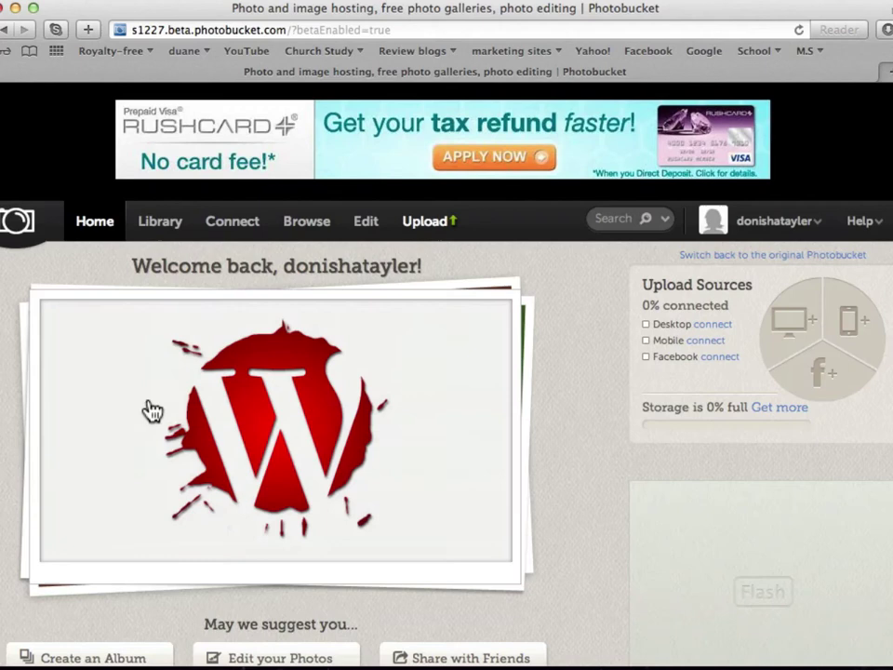
scroll(163, 421, "down", 3)
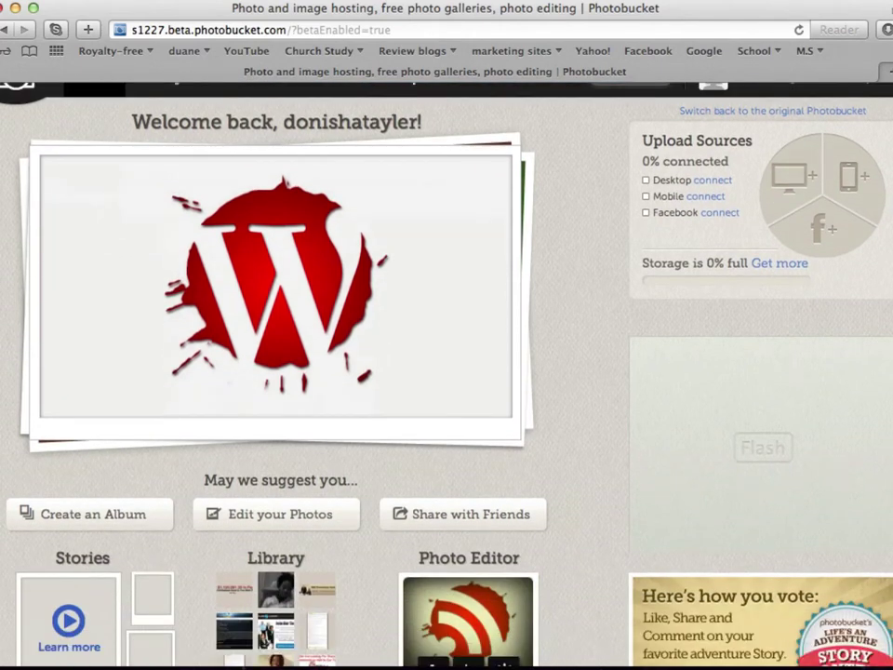
left_click(220, 260)
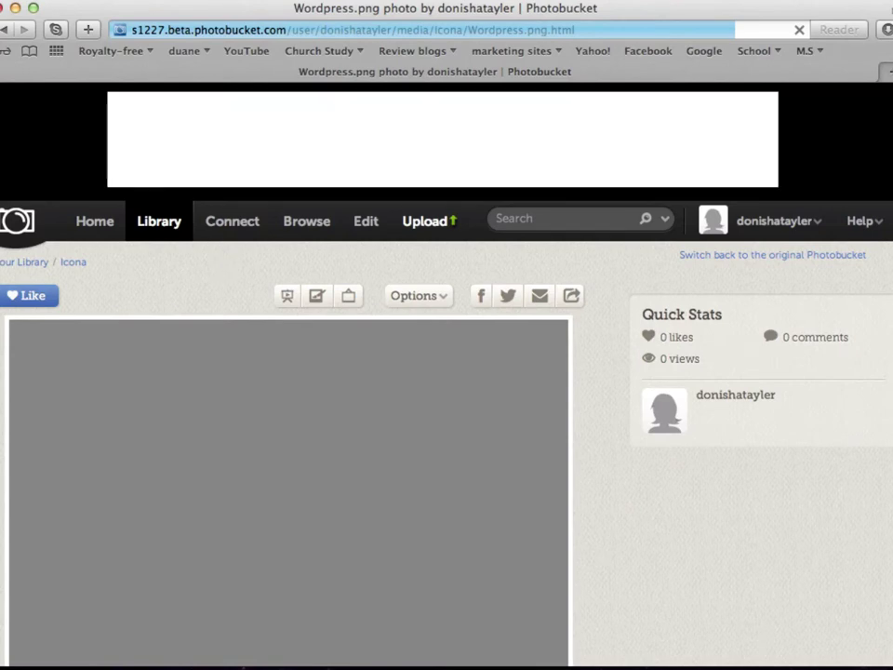
scroll(447, 372, "down", 1)
scroll(446, 372, "down", 2)
scroll(447, 373, "down", 1)
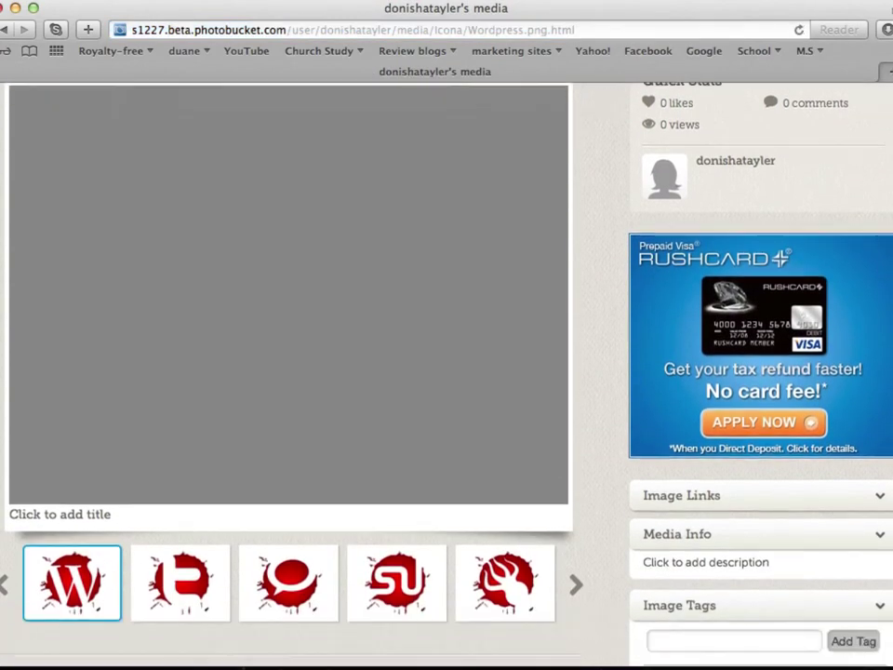
scroll(446, 373, "down", 2)
scroll(446, 372, "down", 2)
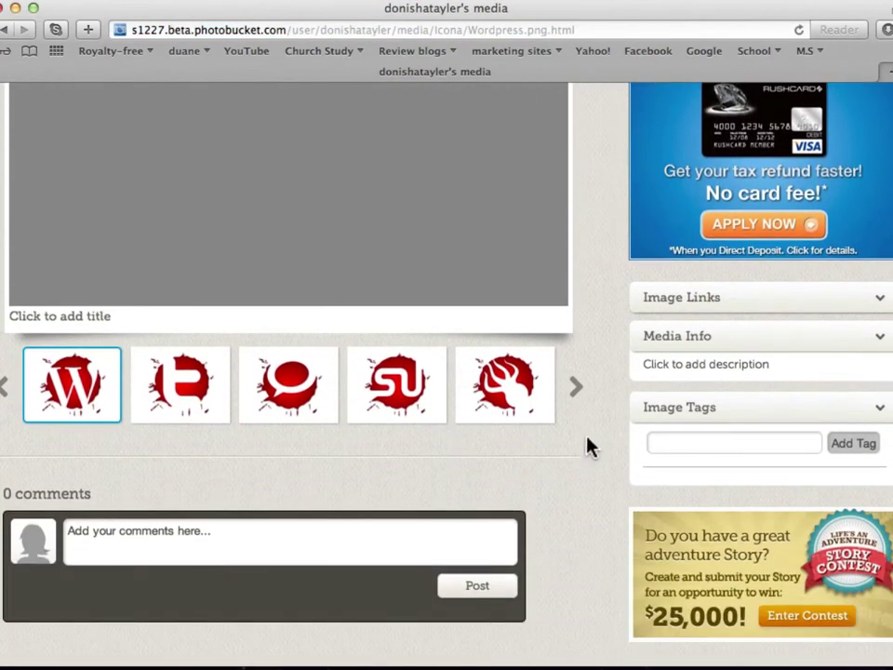
- Page through the album thumbnails to check the YouTube and Facebook icons, then start a new tab
left_click(576, 398)
left_click(576, 398)
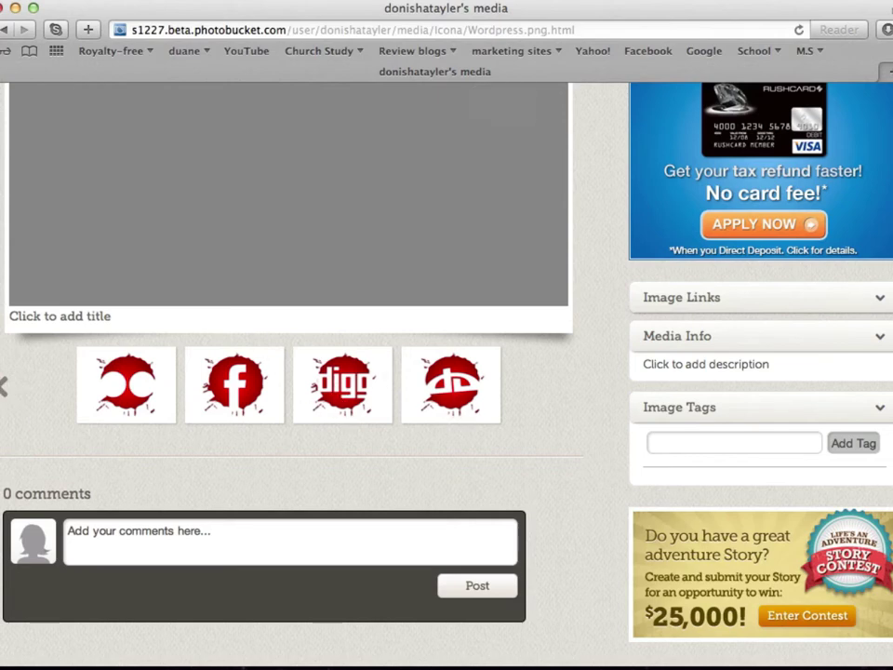
left_click(7, 395)
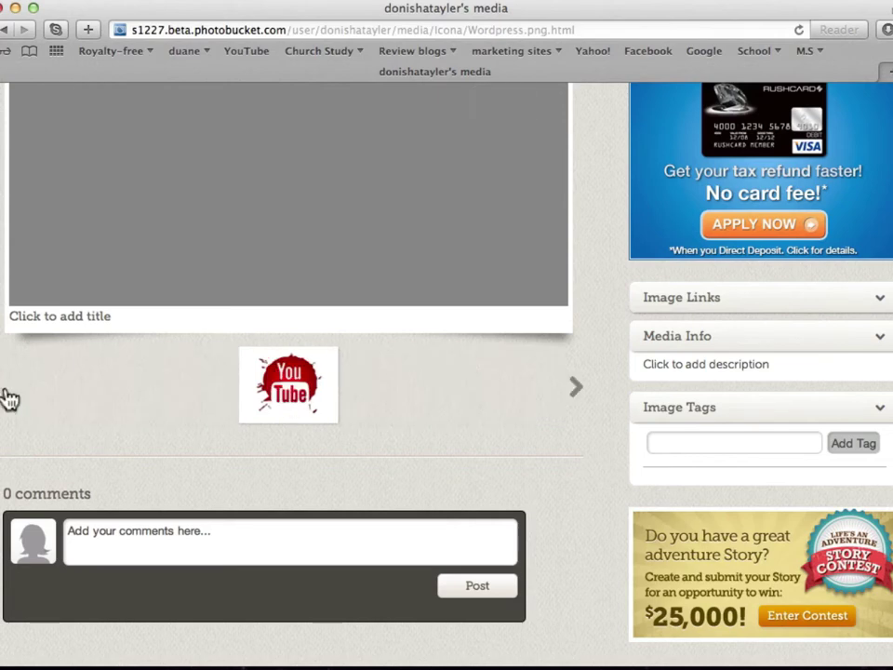
left_click(579, 388)
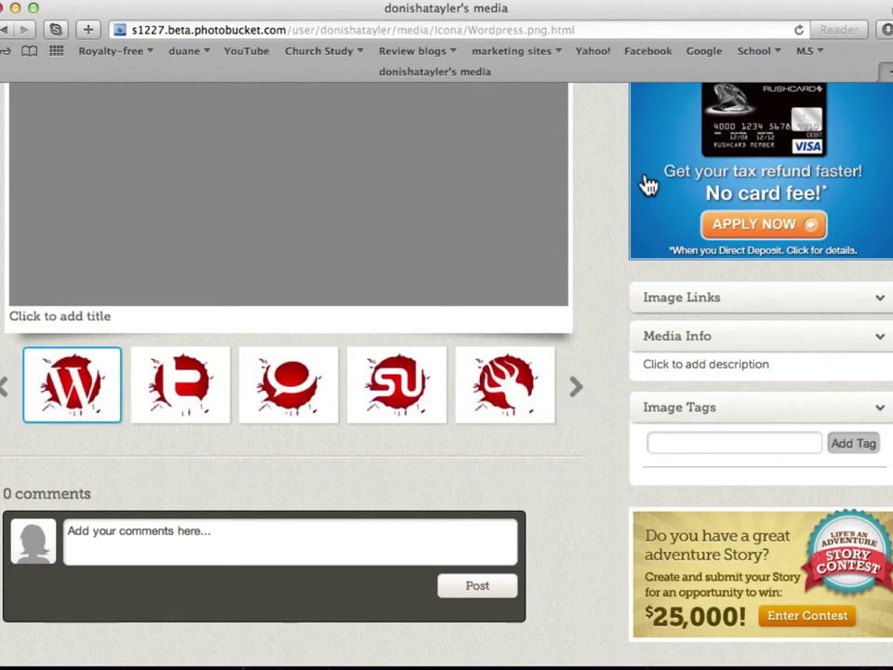
key("super+t")
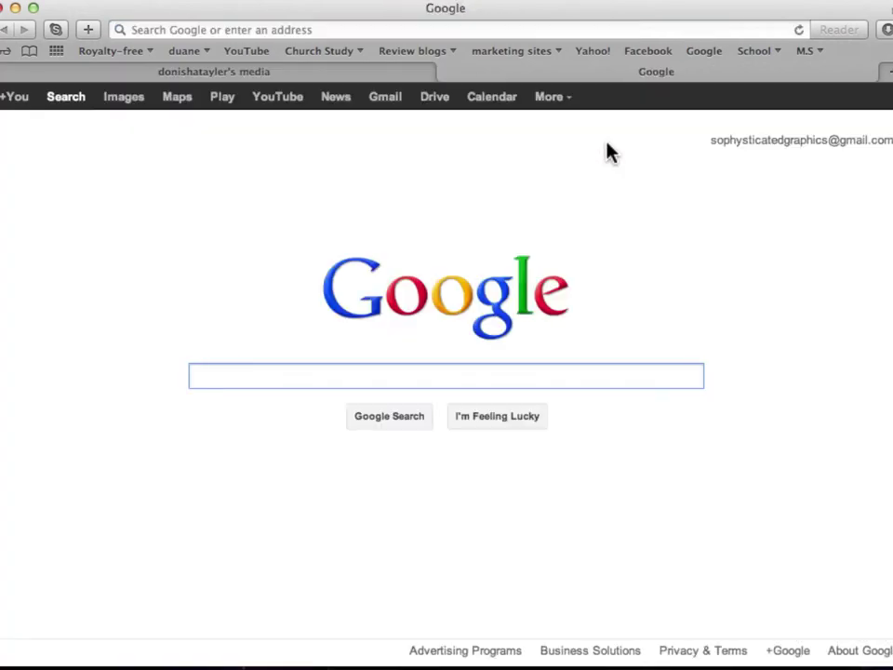
- Search Google for 'blogger', go to the tester blog's Template page and choose Edit HTML
type("blogger")
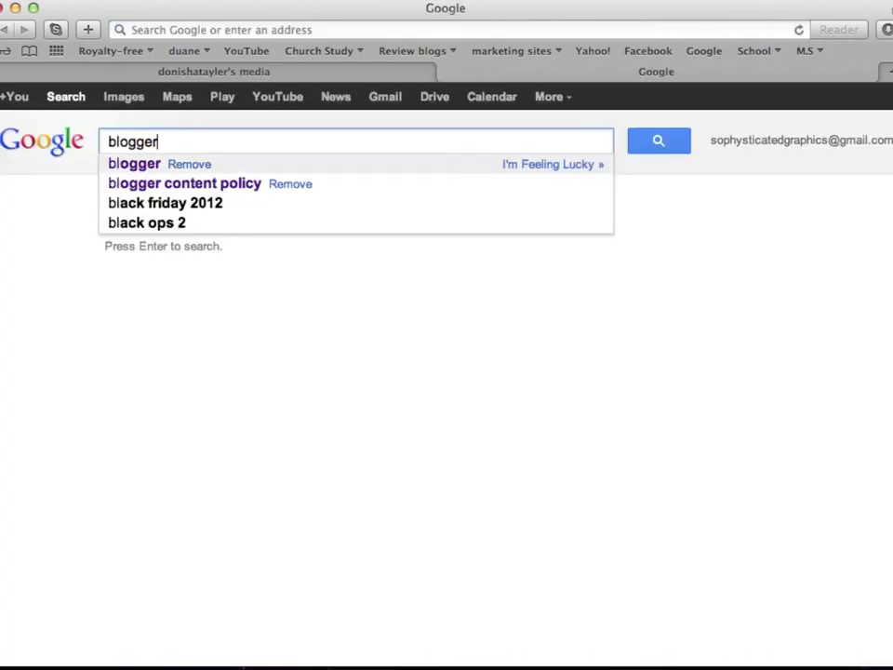
key("Return")
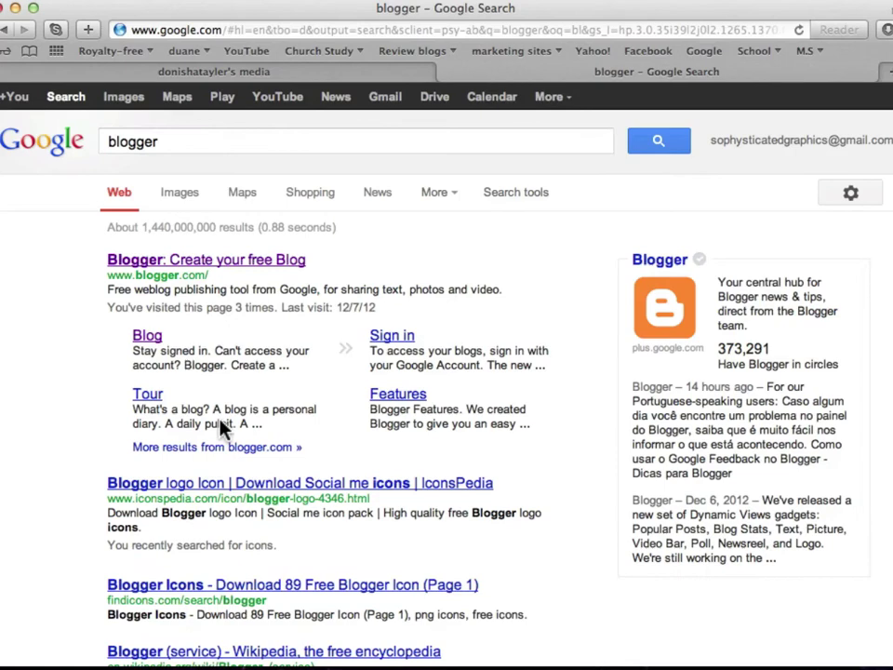
left_click(259, 268)
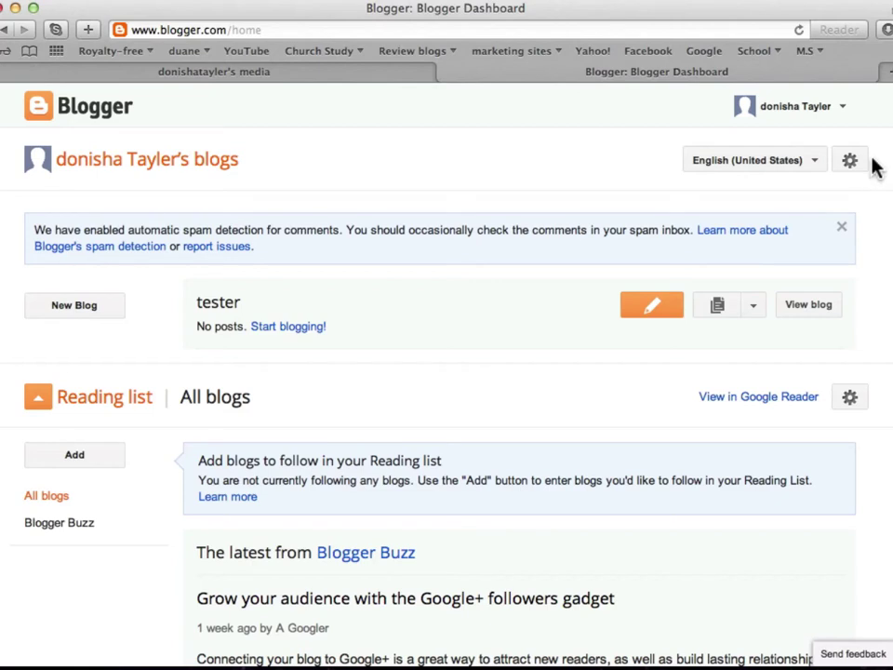
left_click(752, 310)
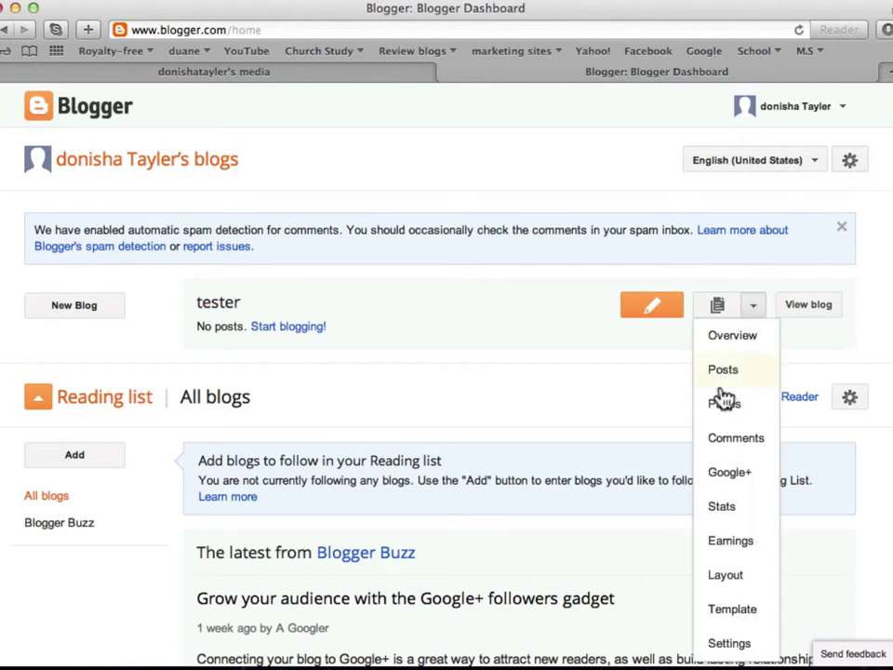
left_click(732, 612)
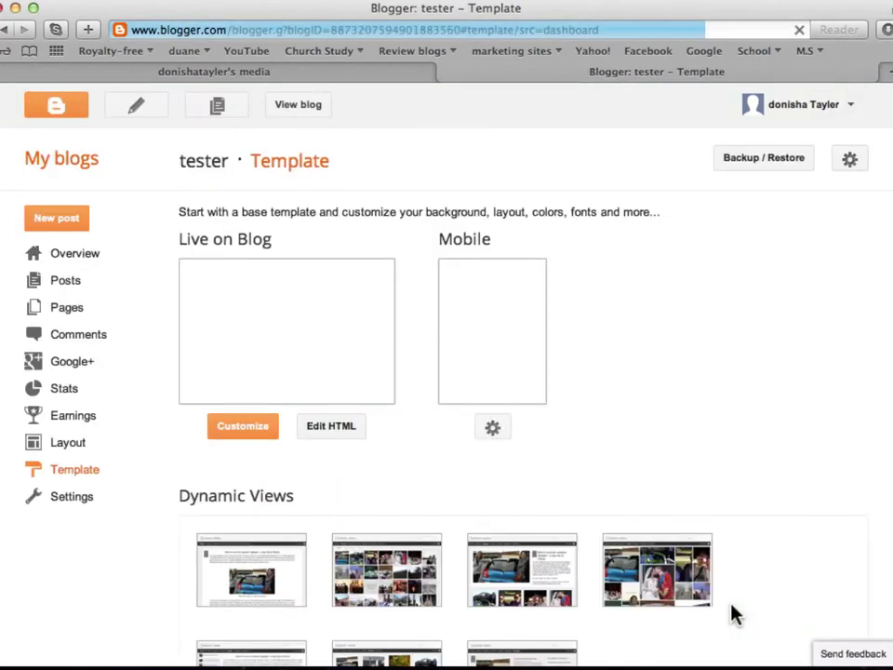
left_click(352, 429)
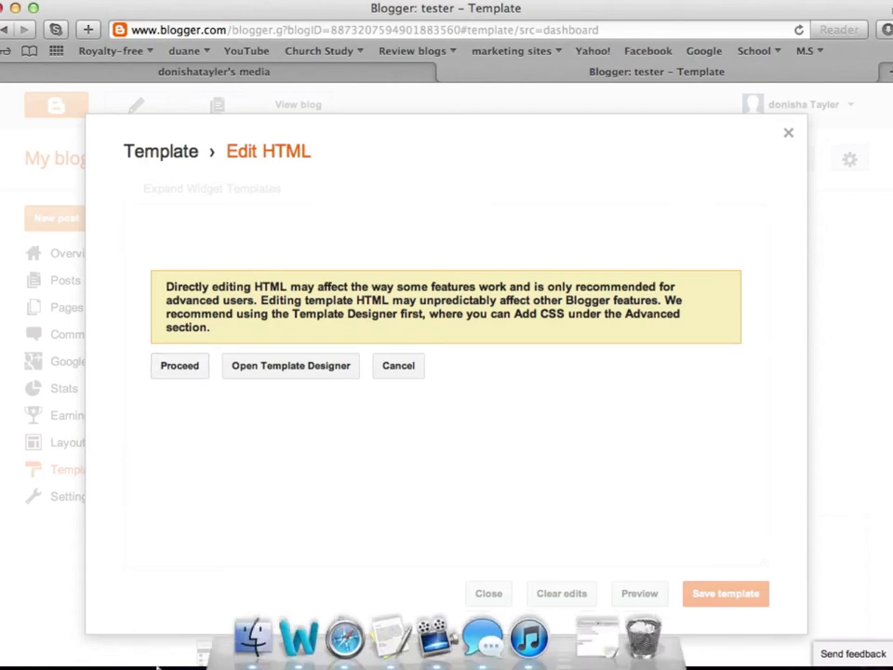
- Proceed past the HTML warning into the tester blog's template code editor
left_click(316, 632)
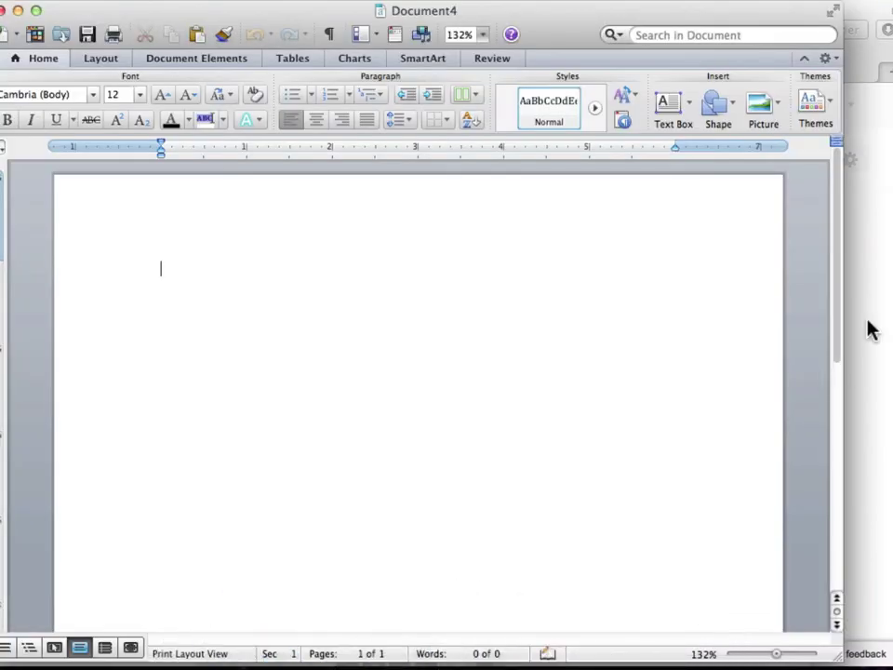
left_click(869, 329)
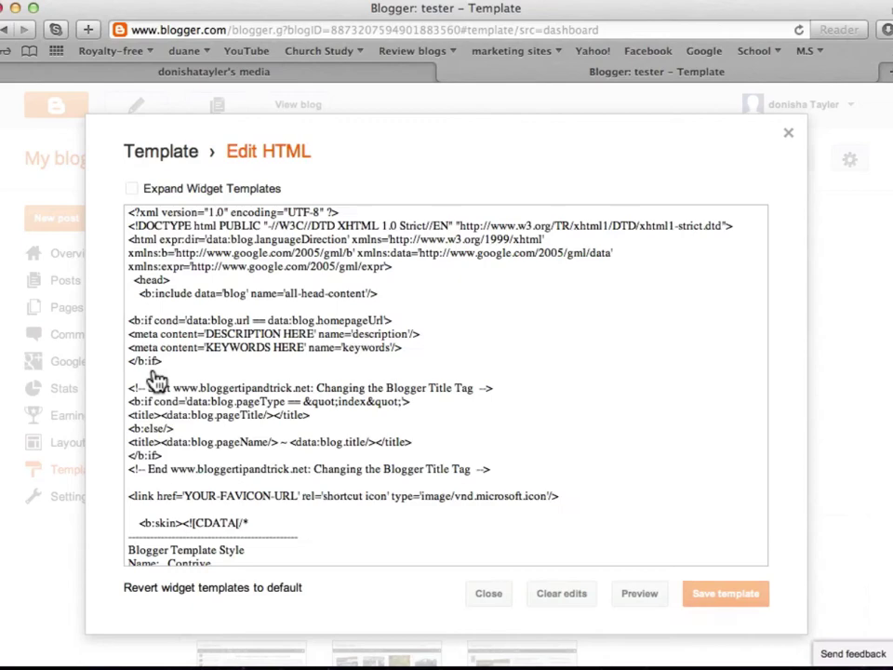
left_click(155, 372)
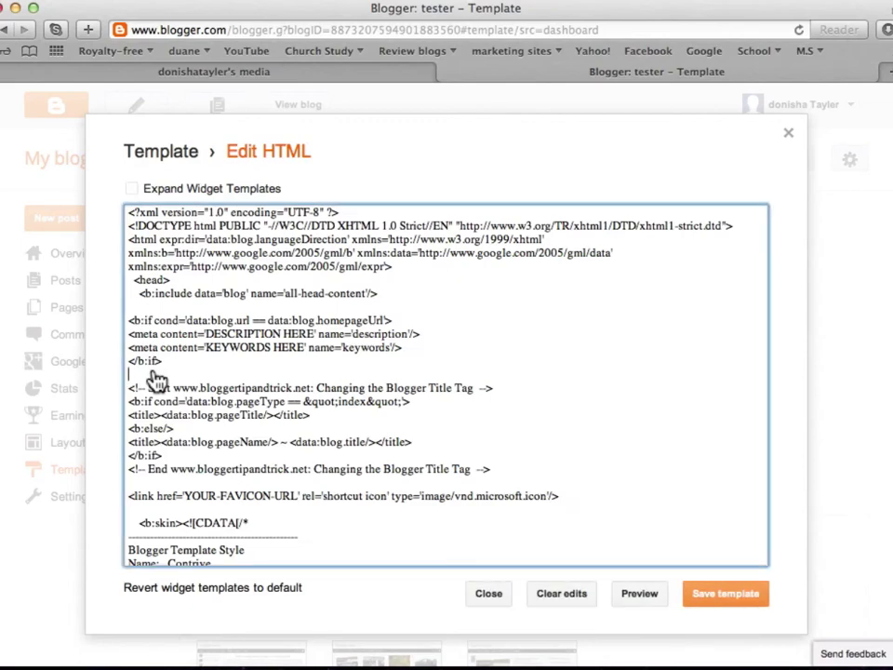
key("super+a")
- Find 'face' in the template code and select the Facebook icon's img tag
key("super+f")
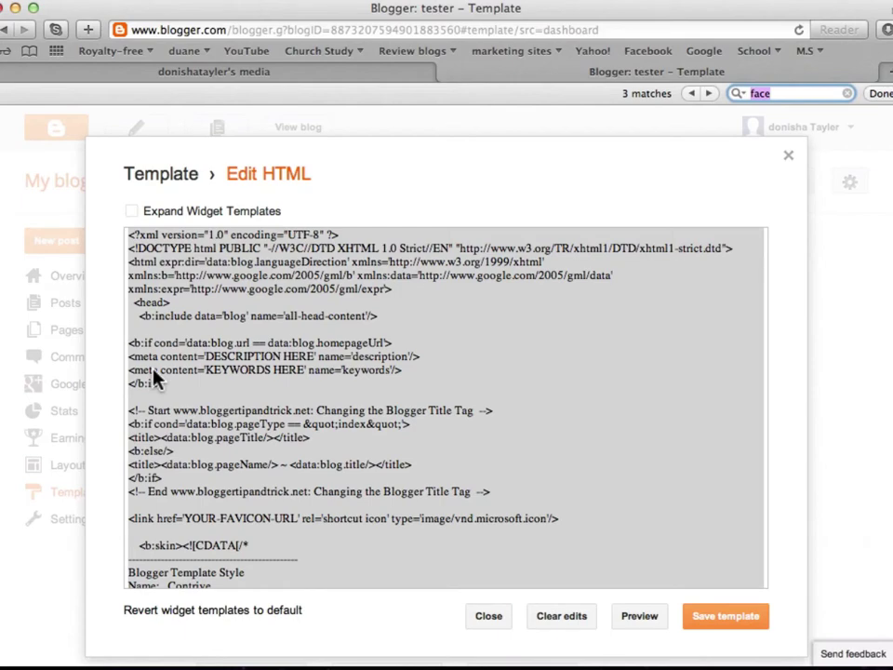
key("Return")
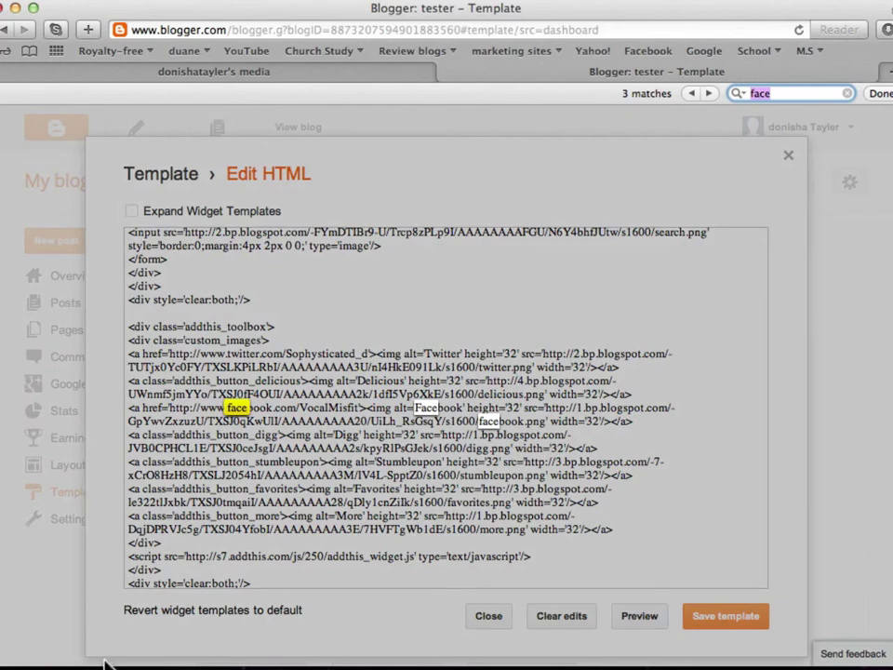
left_click(229, 470)
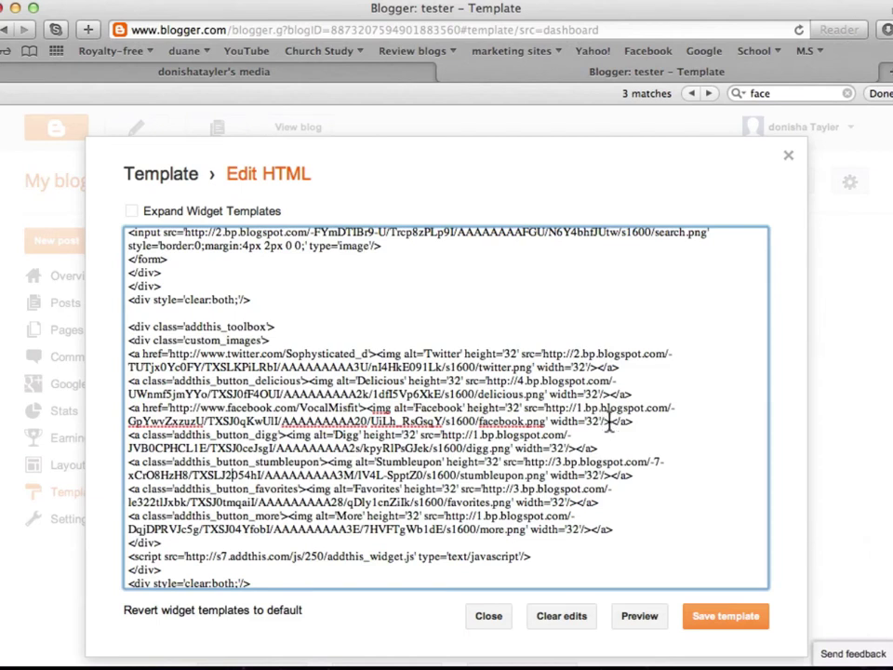
left_click_drag(610, 422, 366, 410)
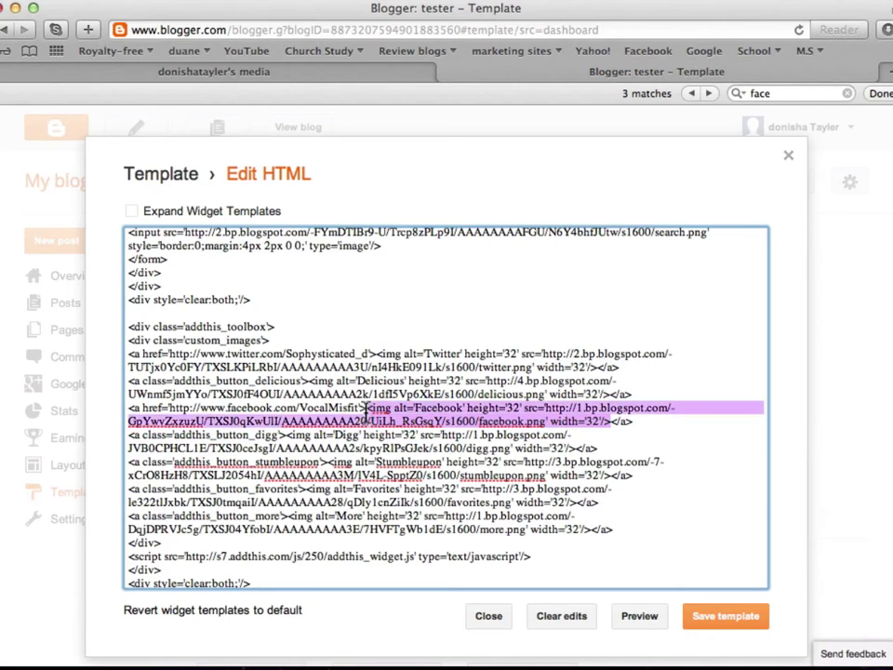
left_click(361, 80)
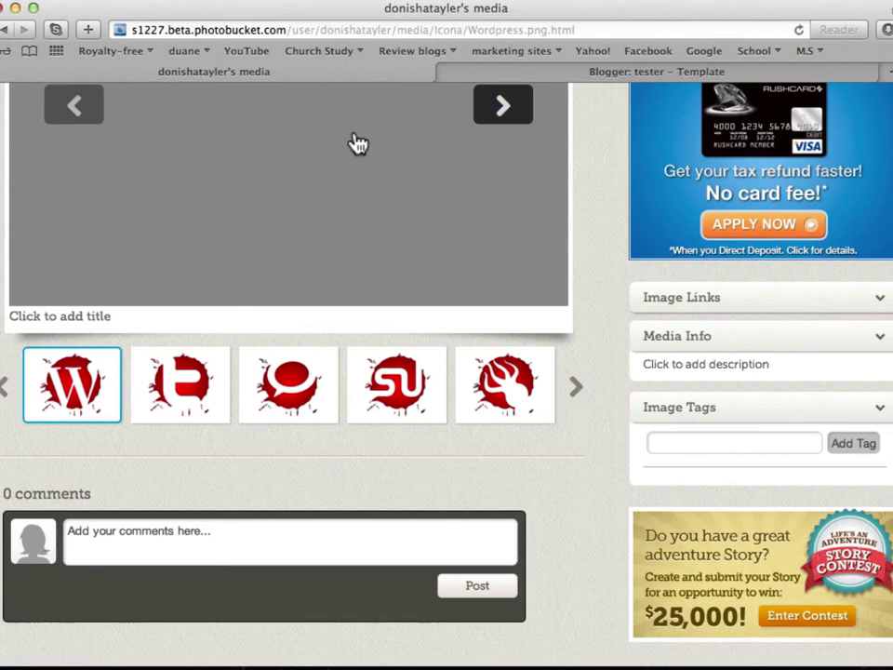
- Page through the Photobucket thumbnails to open the red Facebook icon, then return to Blogger
left_click(572, 398)
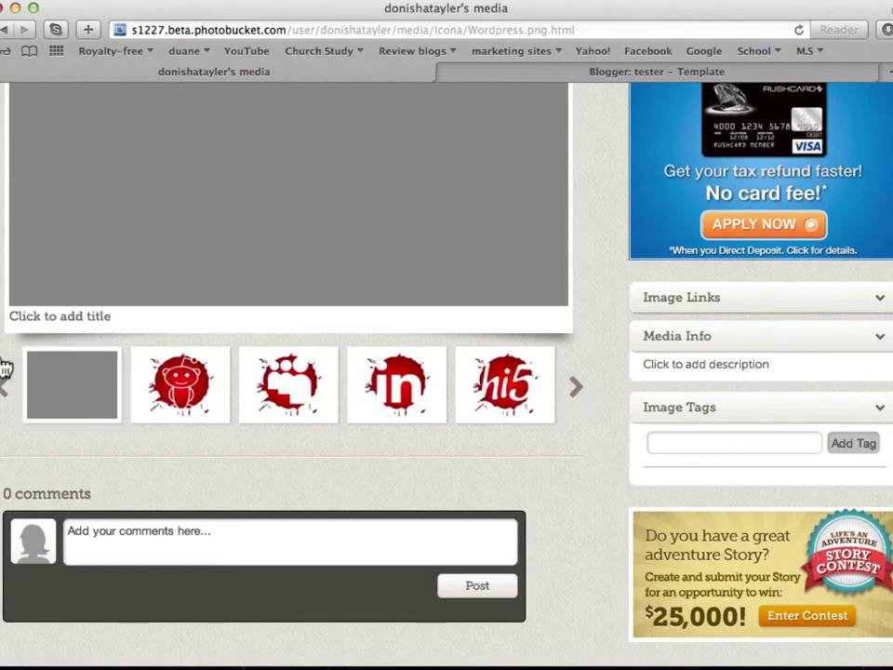
left_click(577, 402)
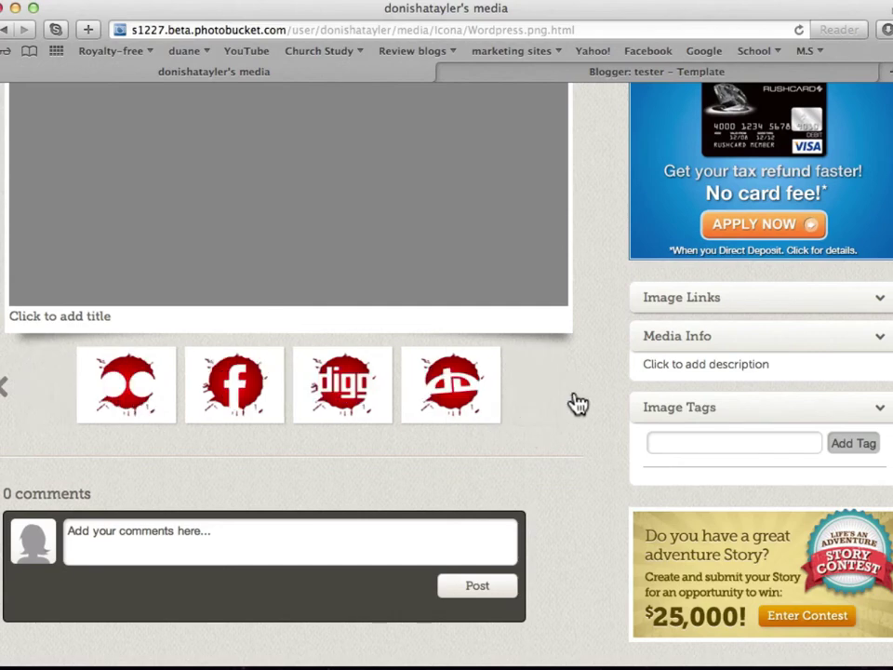
left_click(244, 416)
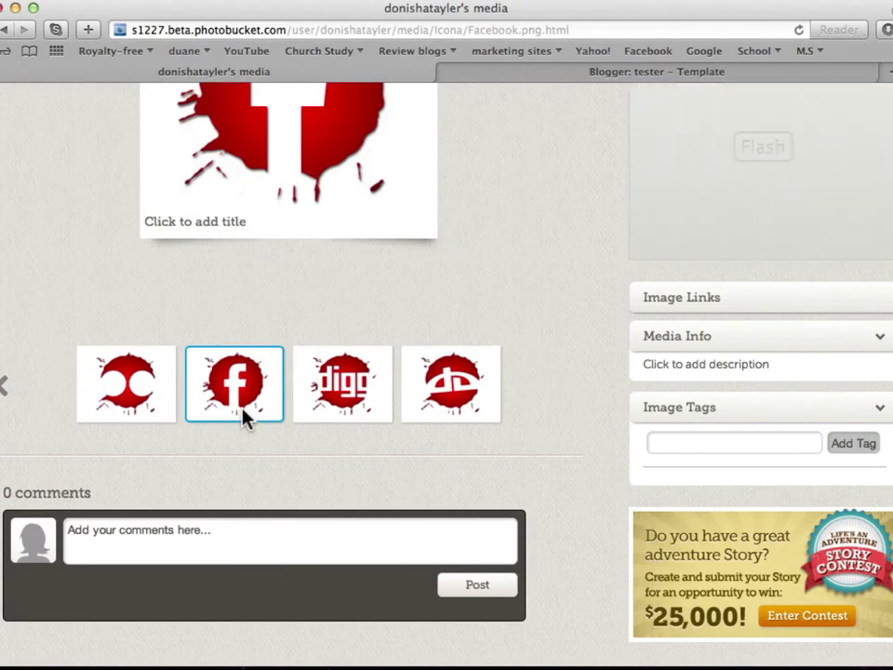
left_click(577, 72)
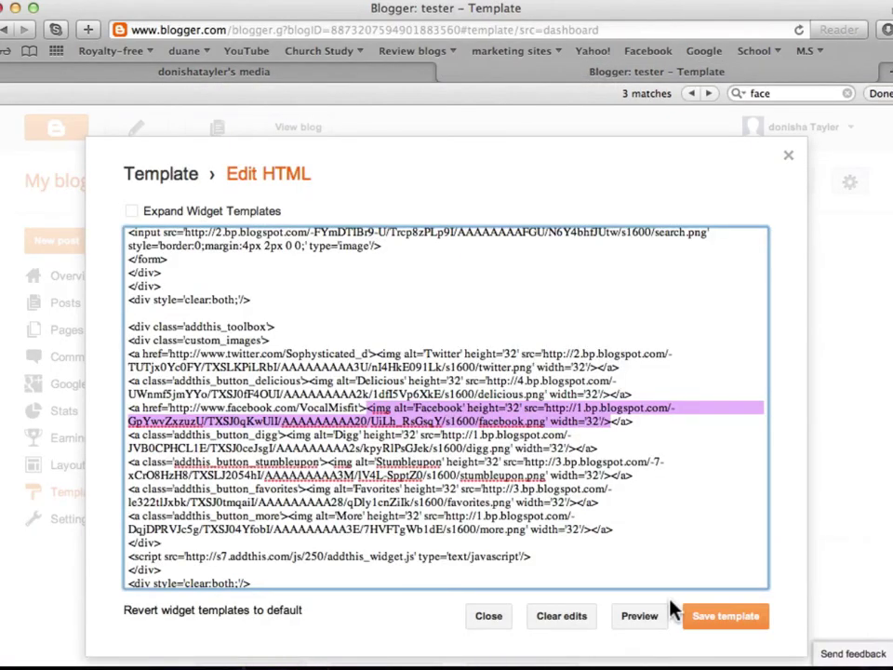
- Preview the tester blog's current template in a new tab, then return to the HTML editor
right_click(641, 632)
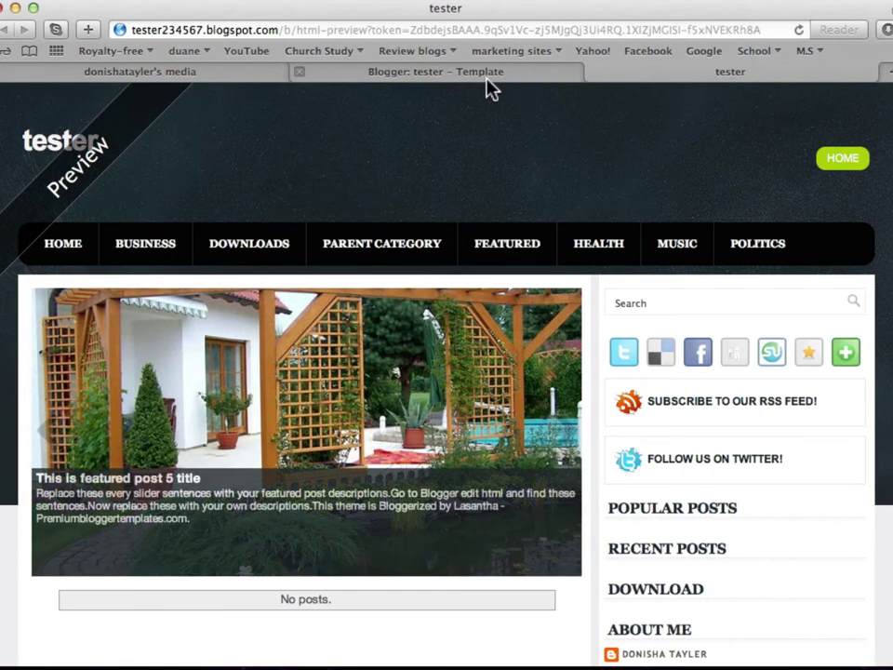
left_click(486, 81)
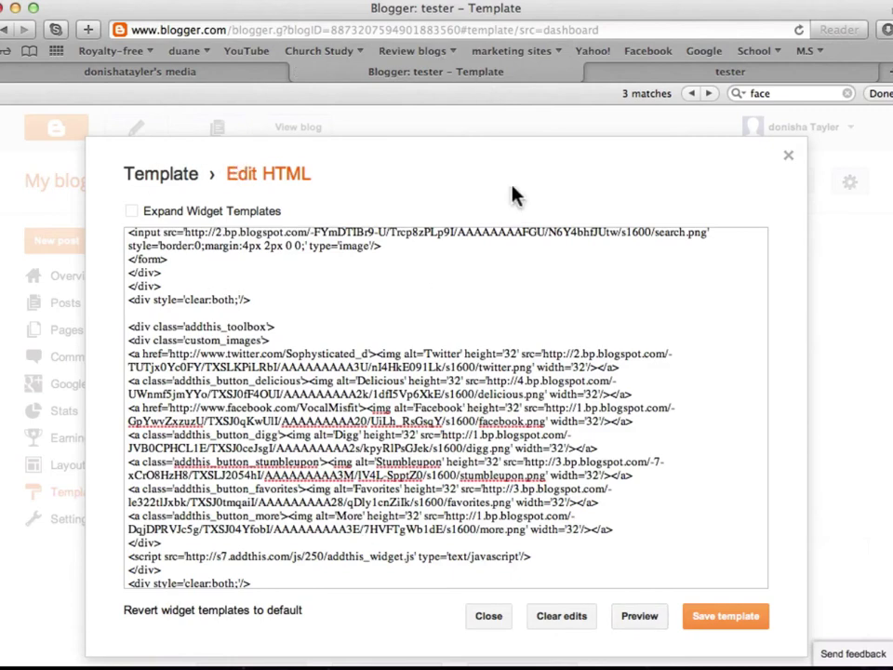
- Show the red Facebook icon's image links in Photobucket and copy its IMG code
left_click(216, 72)
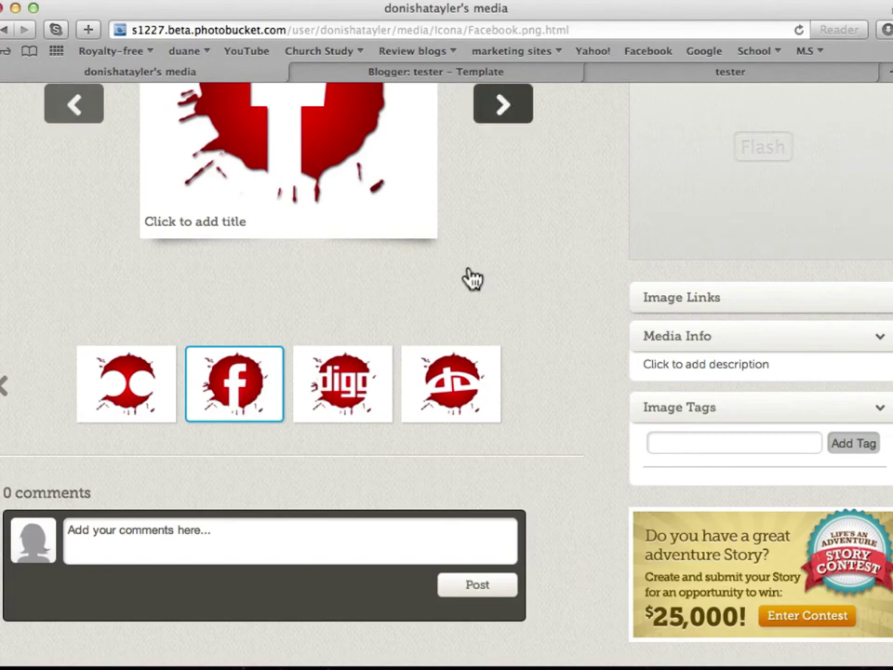
left_click(694, 307)
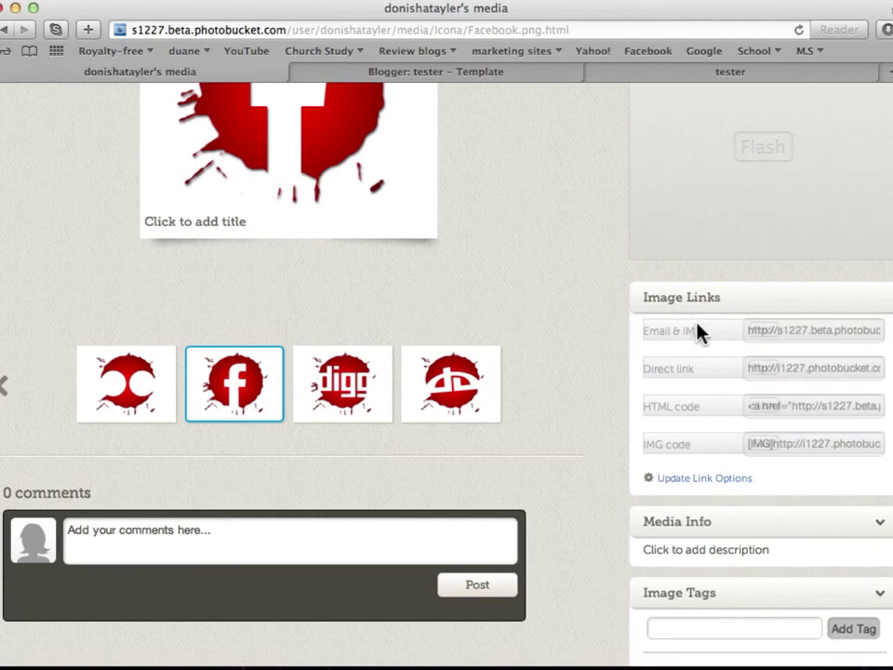
left_click(794, 451)
left_click(794, 452)
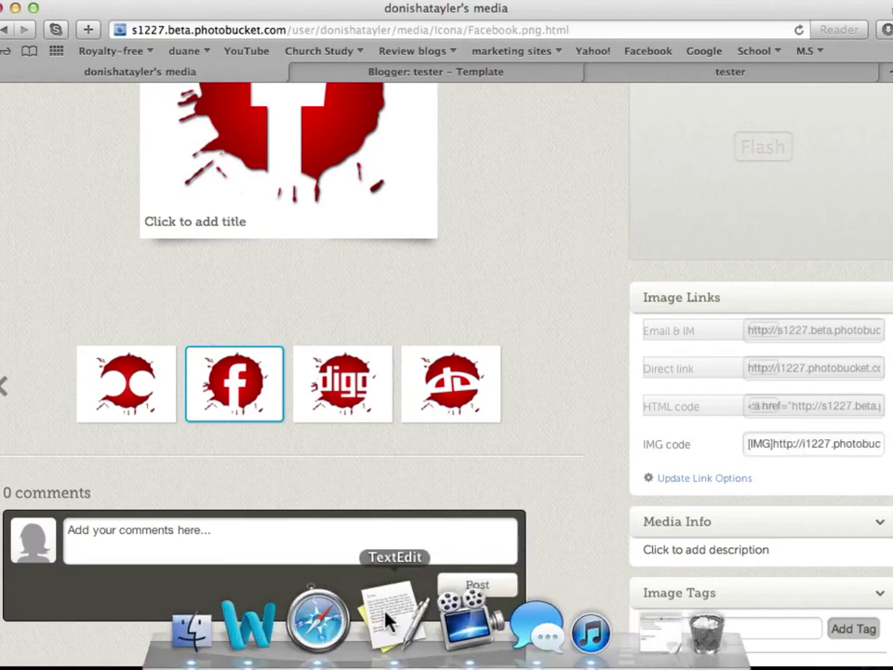
- Paste the Facebook icon's IMG code on a new line below the link lines in TextEdit
left_click(399, 632)
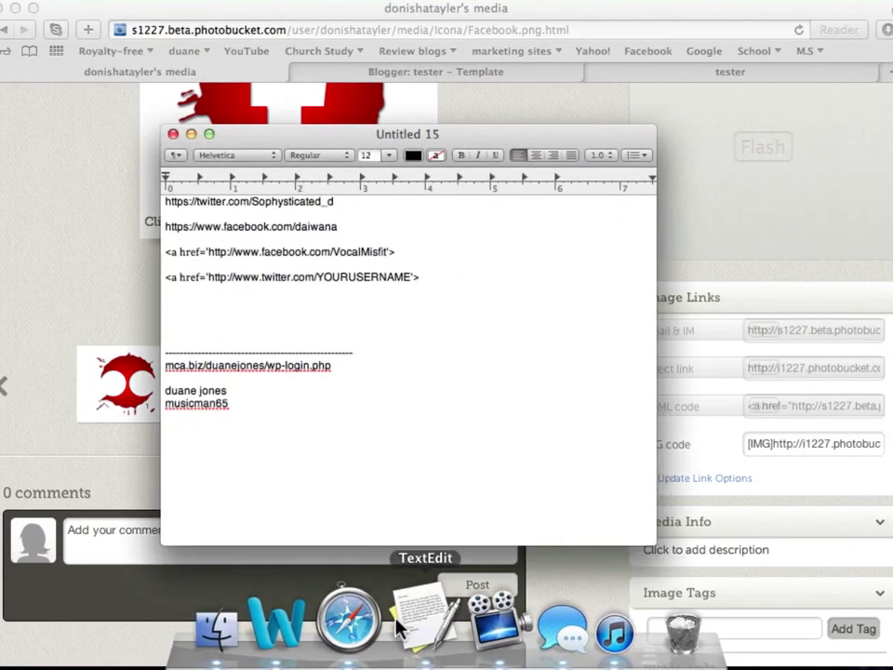
left_click(483, 290)
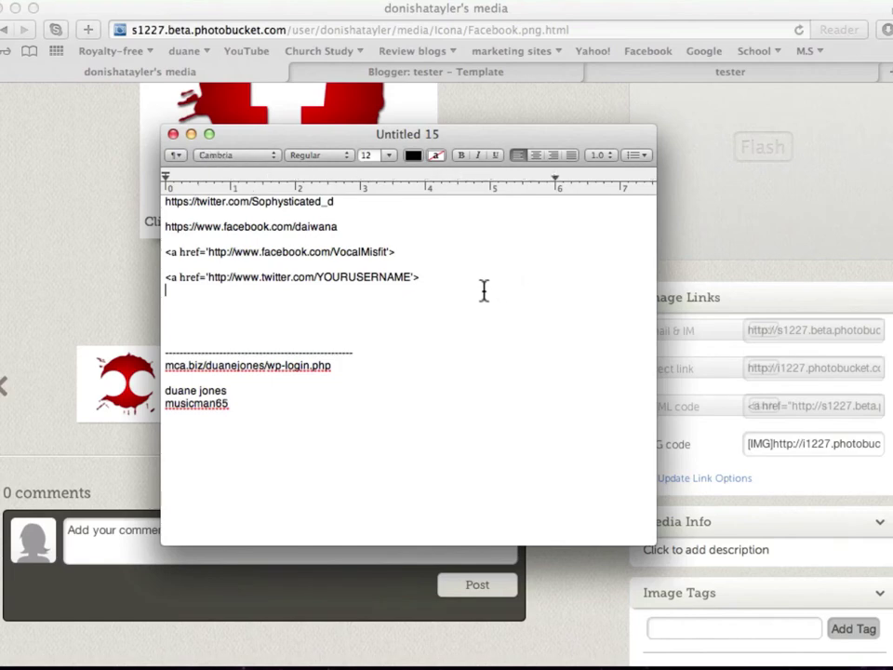
key("Return")
key("Return")
key("Return")
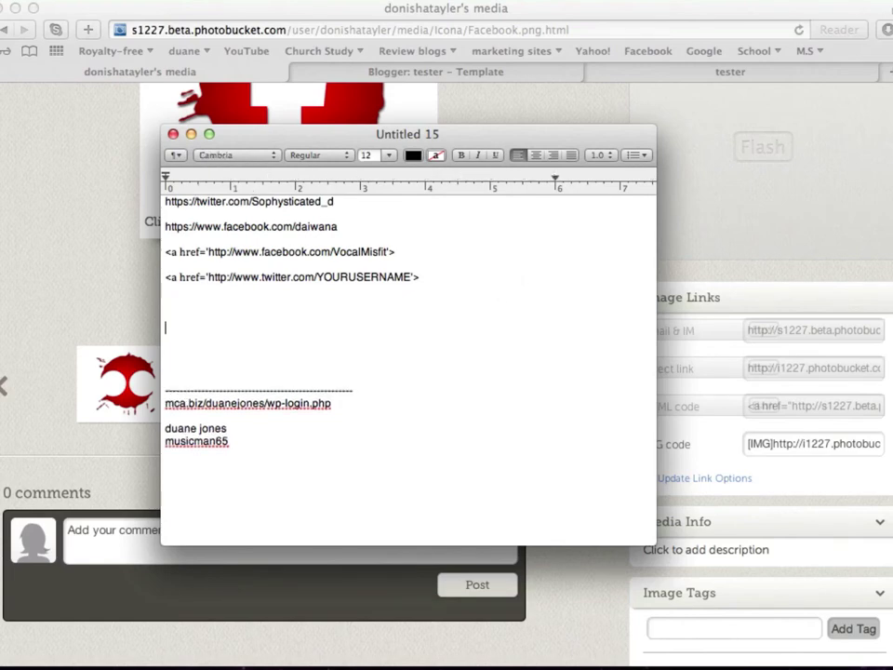
key("super+v")
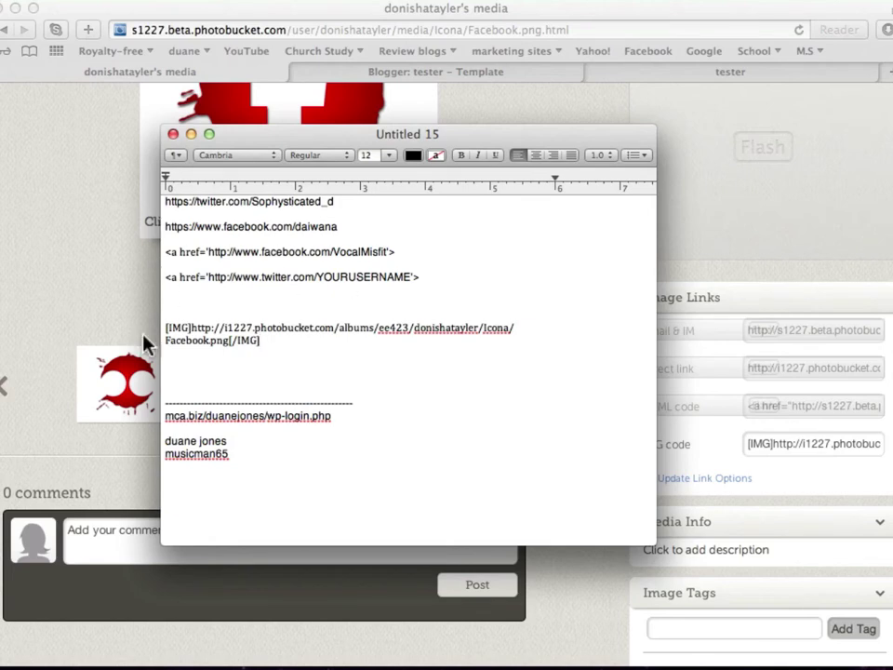
- Strip the [IMG] and [/IMG] tags and select the bare Photobucket Facebook.png URL
left_click_drag(230, 341, 279, 340)
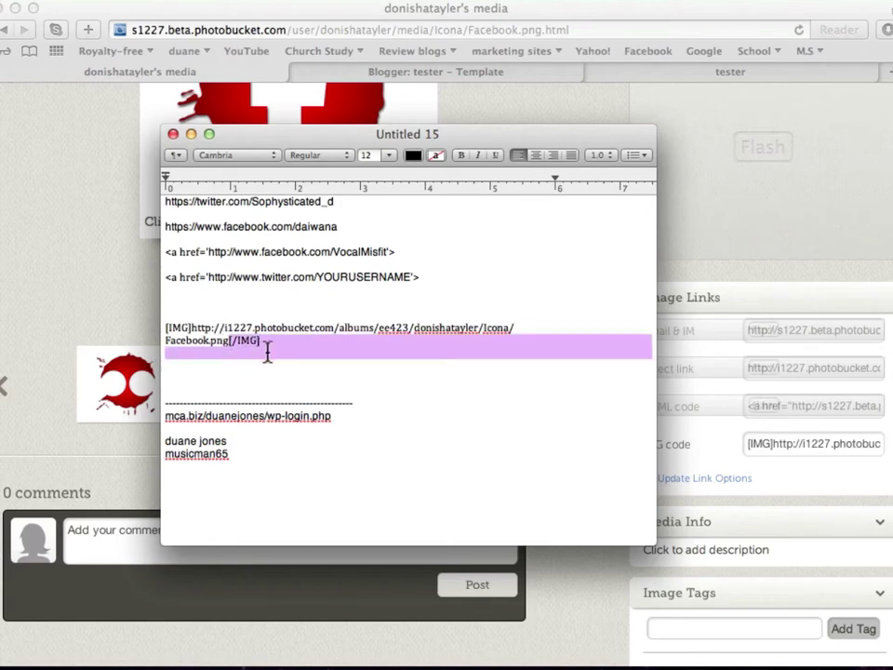
key("BackSpace")
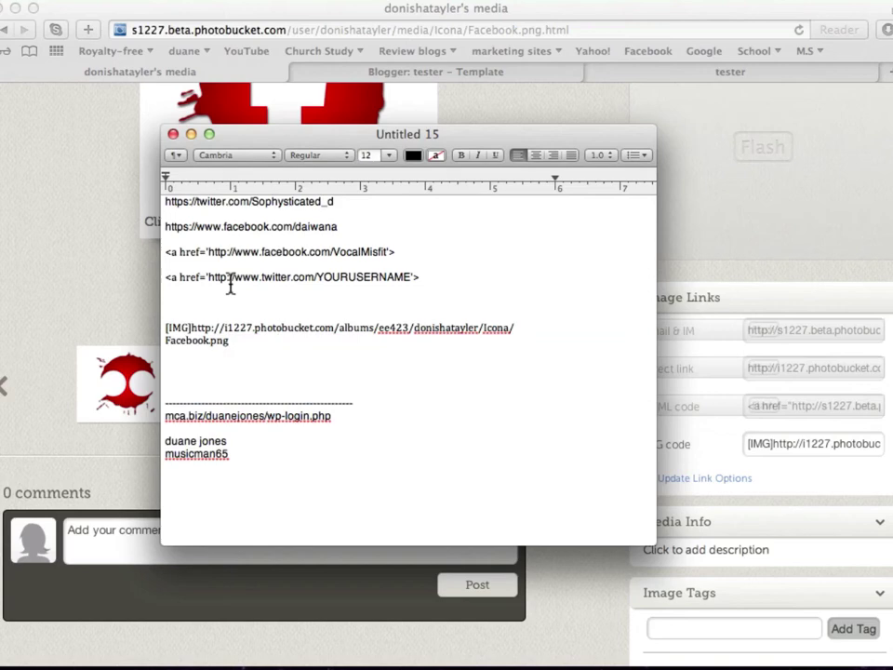
left_click_drag(190, 325, 125, 303)
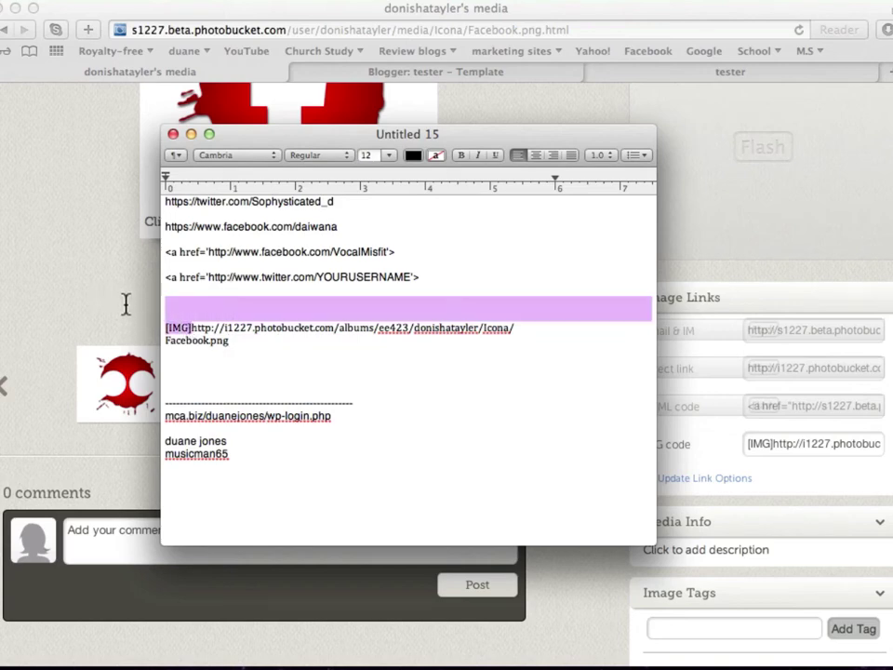
key("BackSpace")
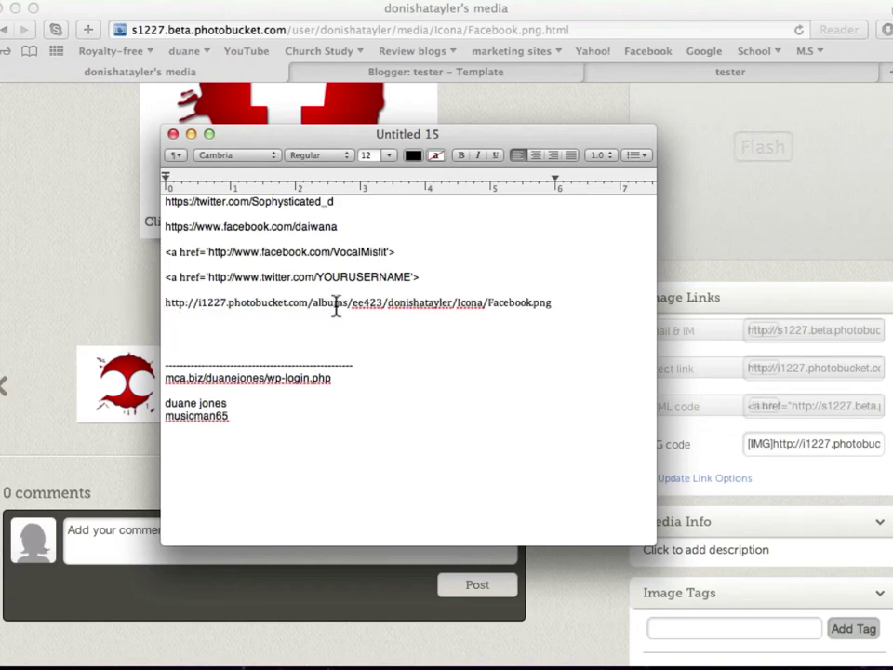
left_click_drag(566, 303, 162, 303)
key("ctrl+c")
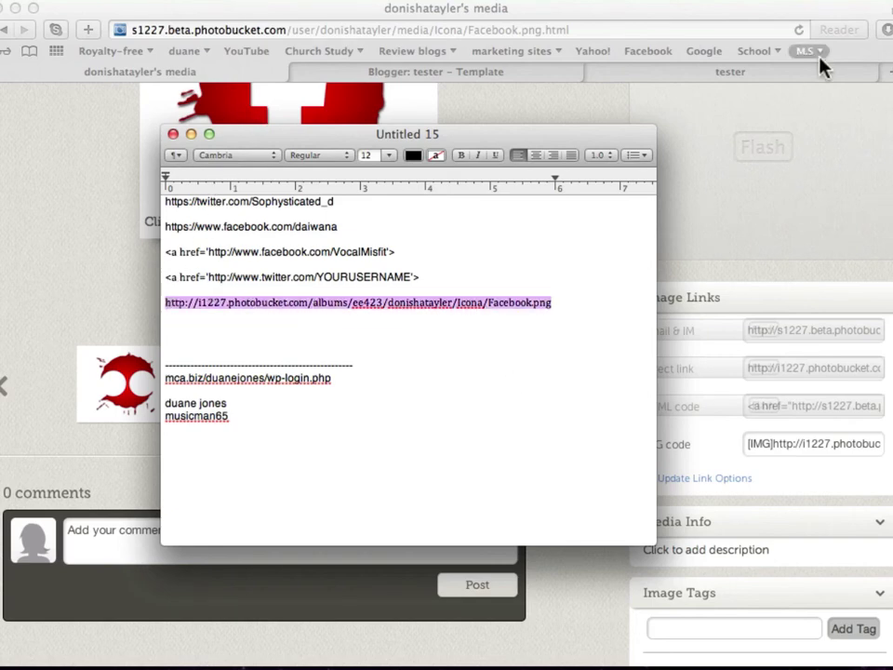
left_click(756, 321)
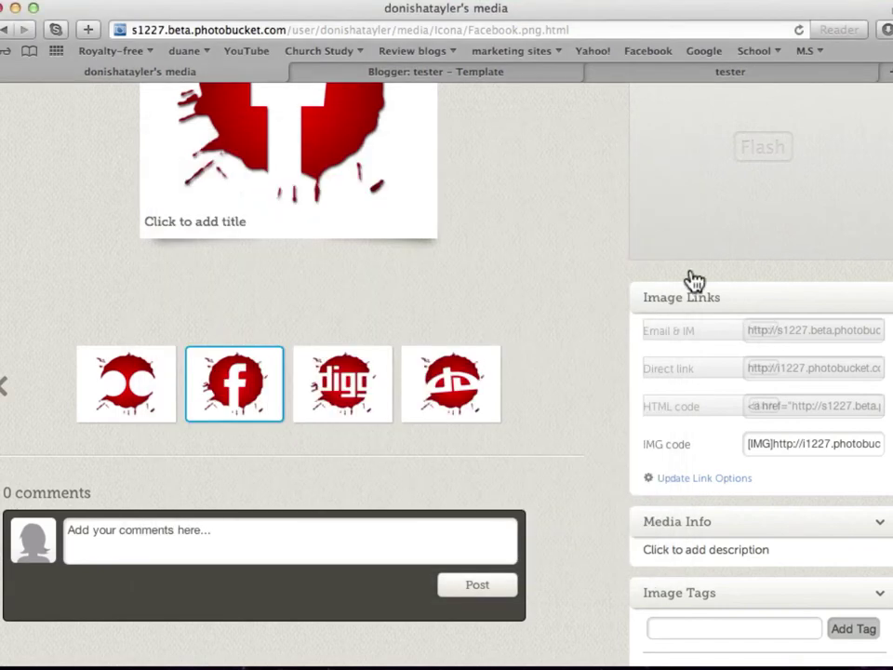
- Replace the Facebook img src in the template HTML with the Photobucket Facebook.png URL
left_click(382, 82)
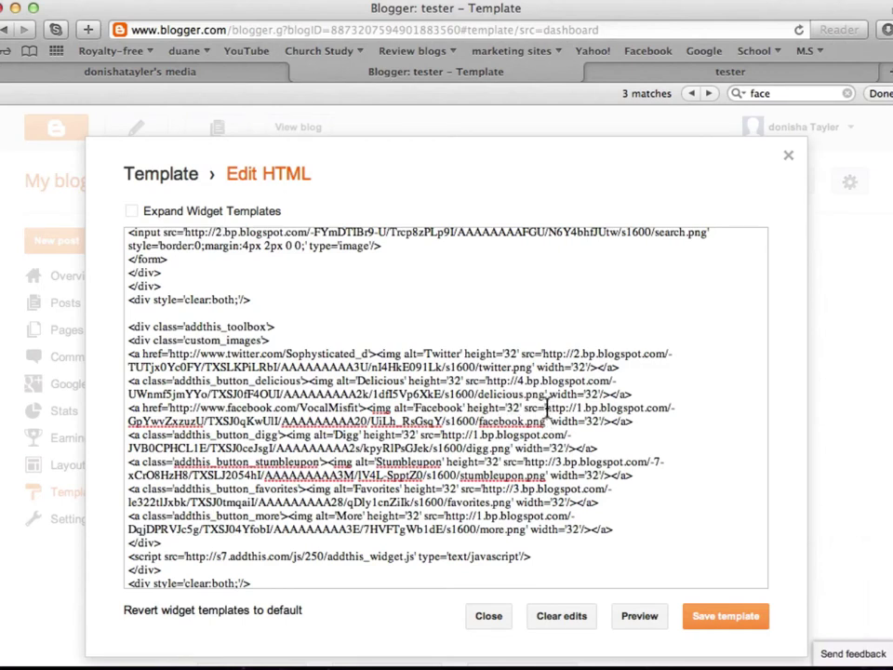
left_click_drag(547, 409, 576, 412)
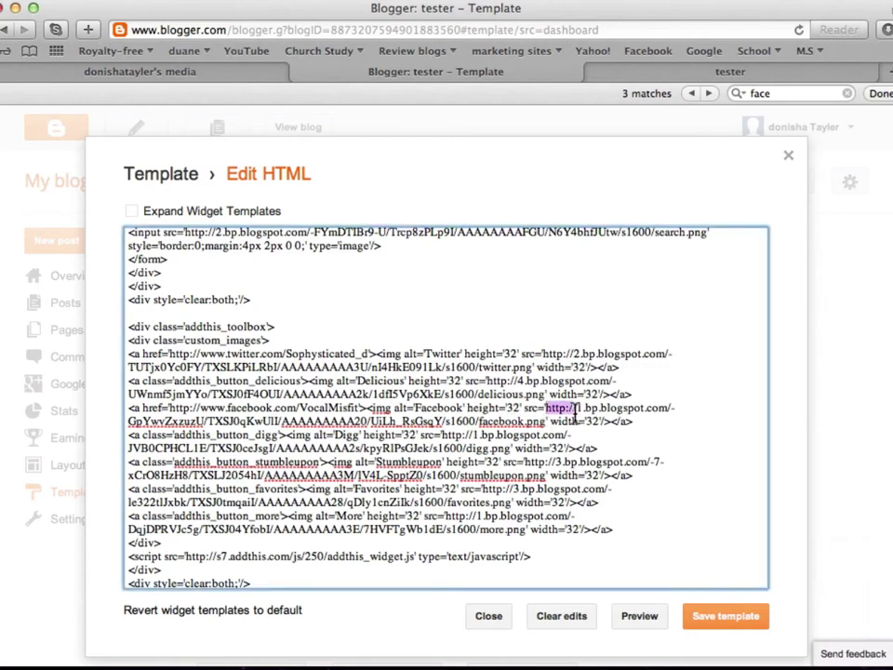
mouse_move(579, 412)
left_mouse_down()
mouse_move(549, 413)
mouse_move(592, 411)
left_mouse_up()
left_click(547, 410)
left_click_drag(592, 410, 546, 423)
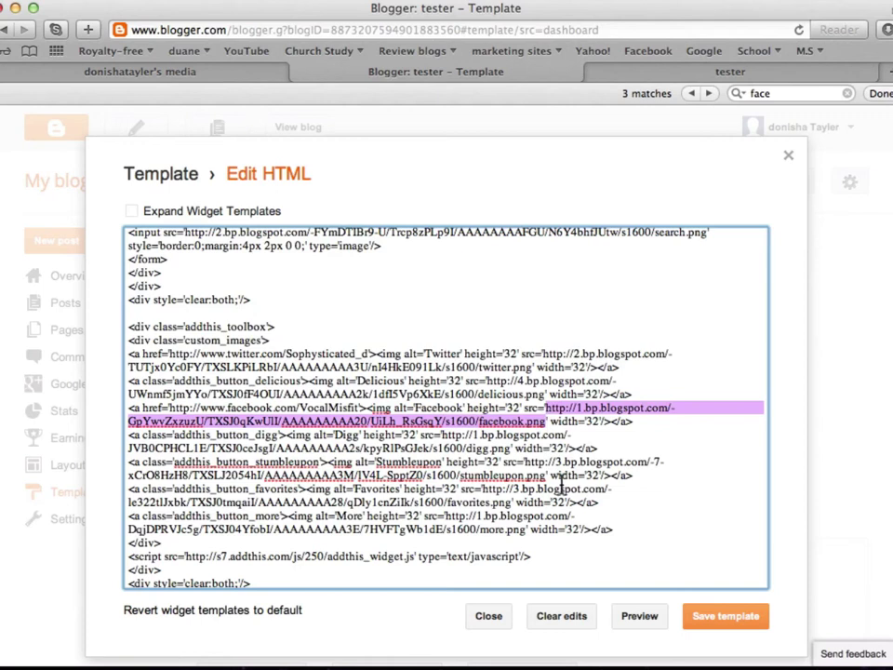
key("ctrl+v")
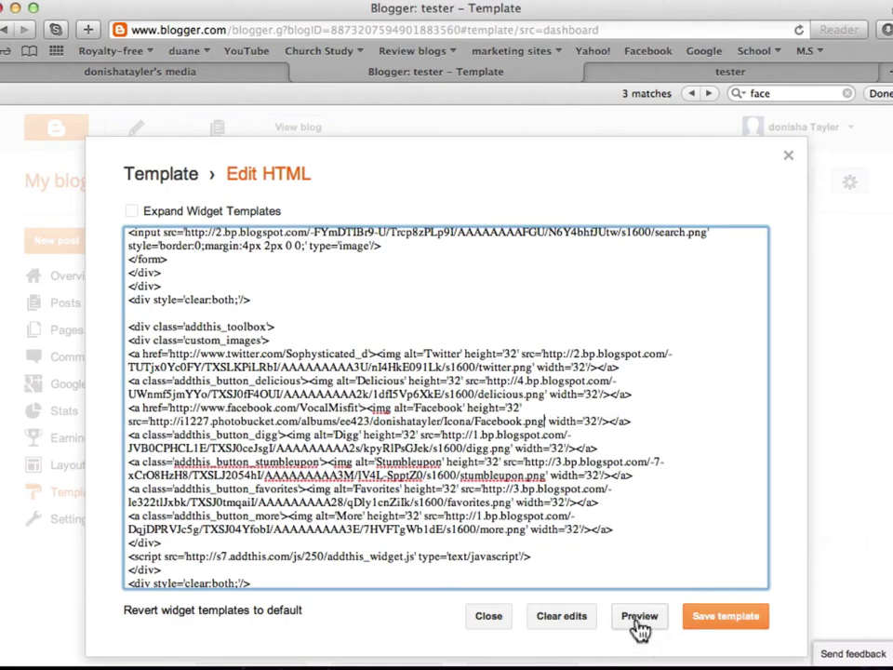
- Save the template, preview the red Facebook icon, save again and close the editor
left_click(713, 618)
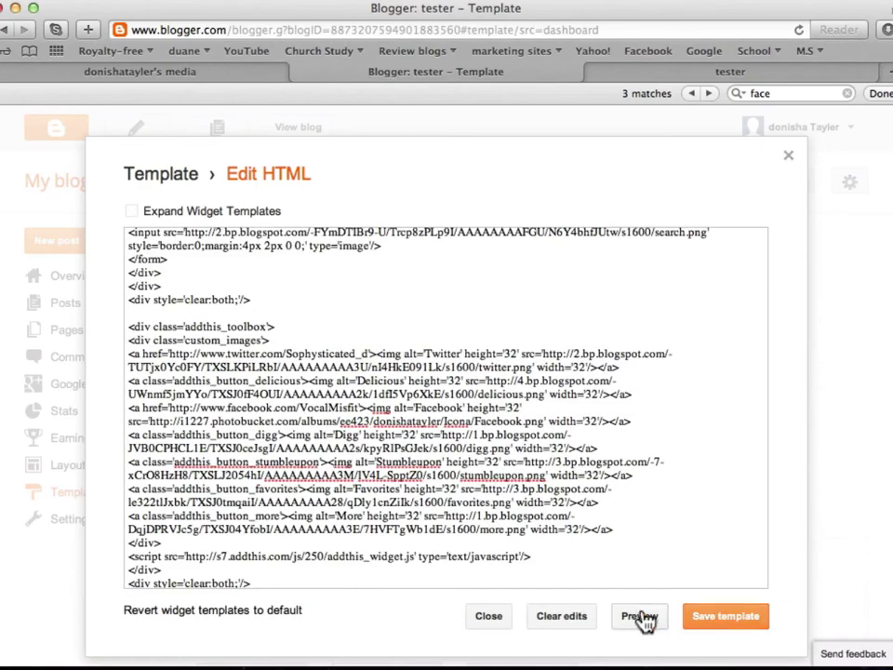
left_click(670, 80)
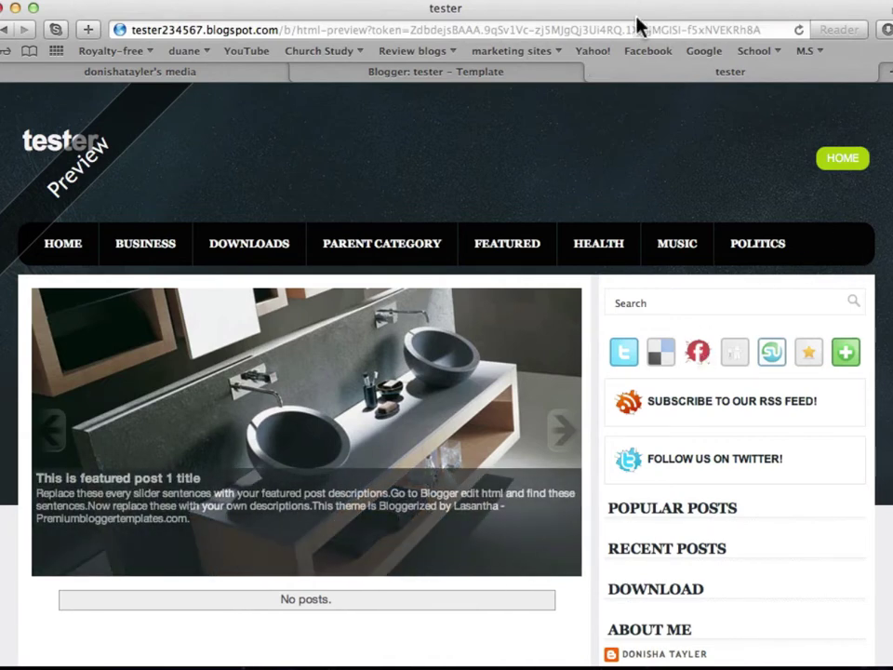
left_click(592, 72)
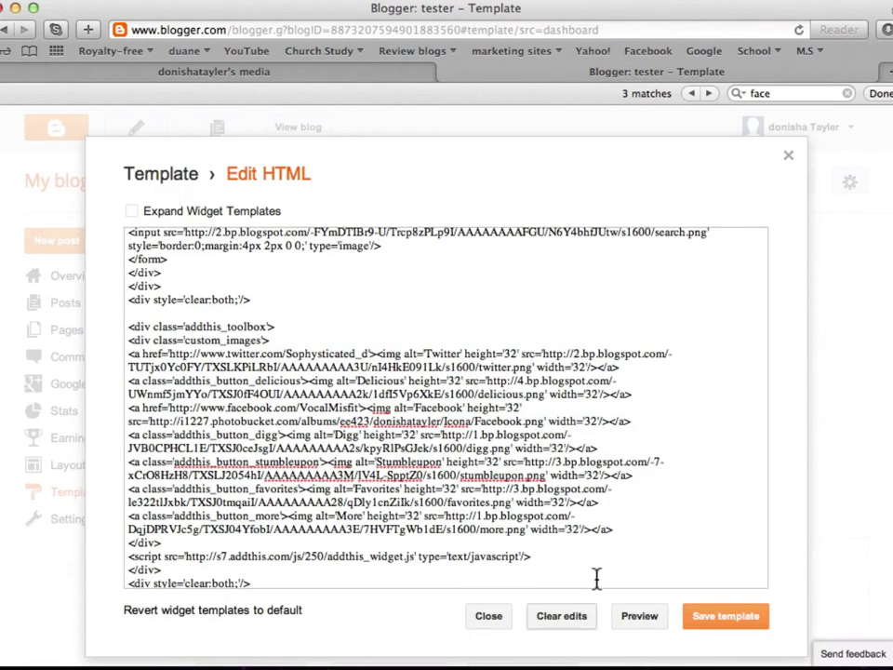
left_click(733, 637)
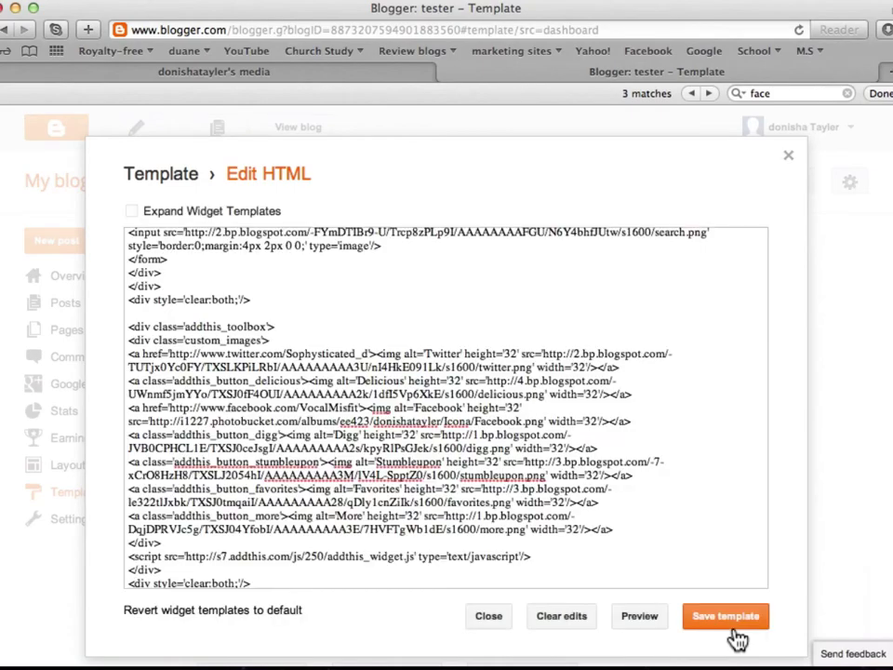
left_click(492, 639)
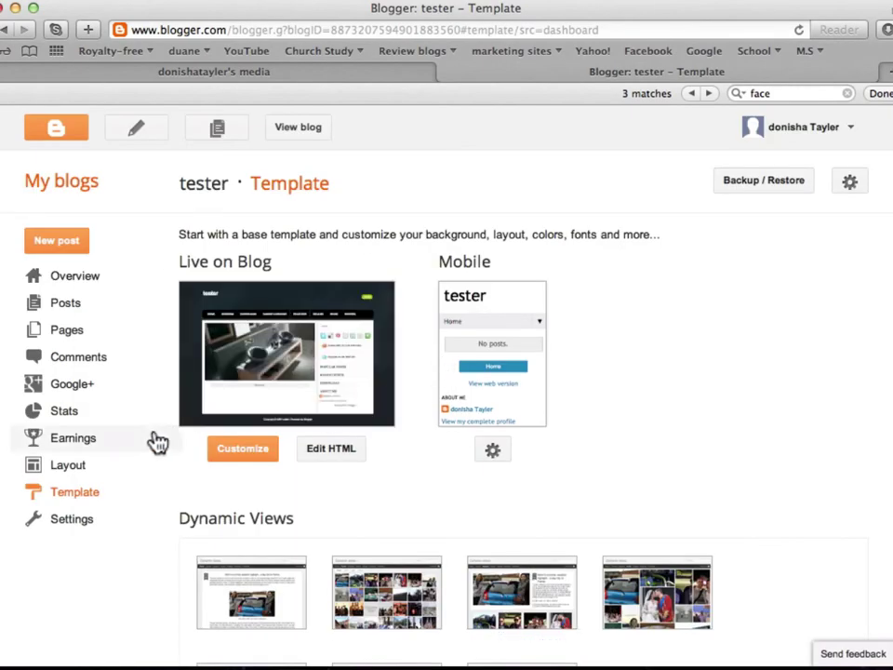
left_click(307, 131)
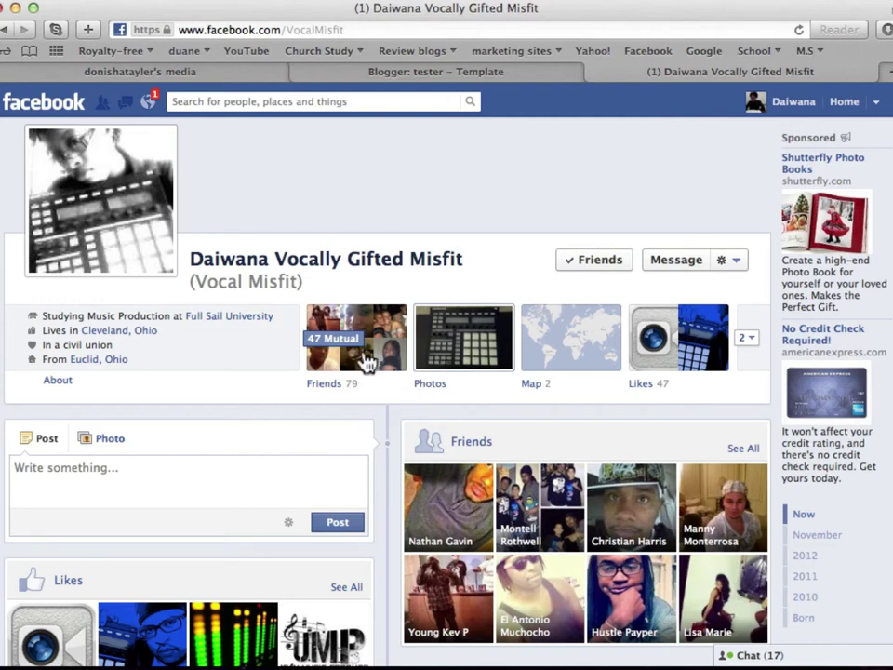
left_click(150, 106)
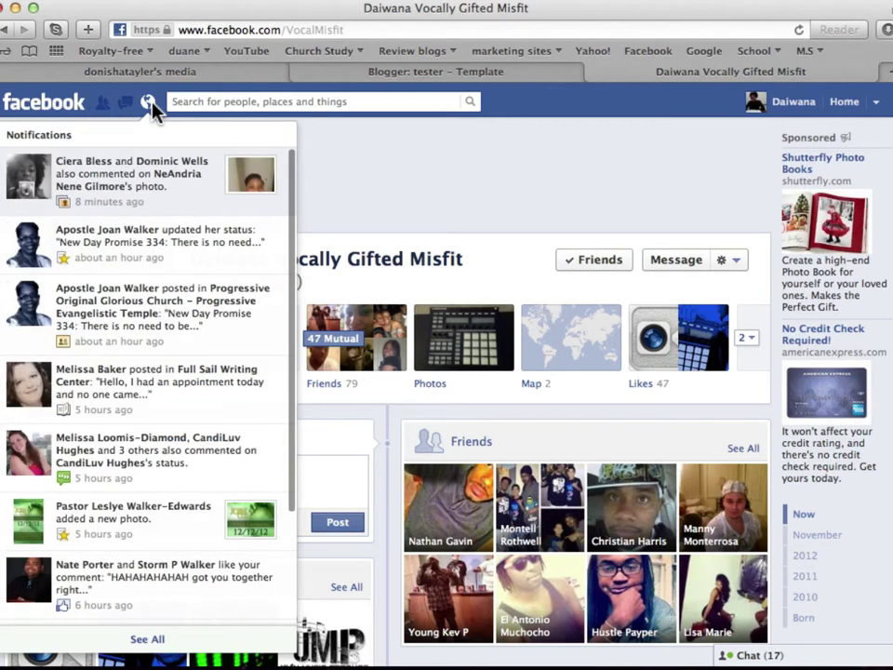
left_click(535, 74)
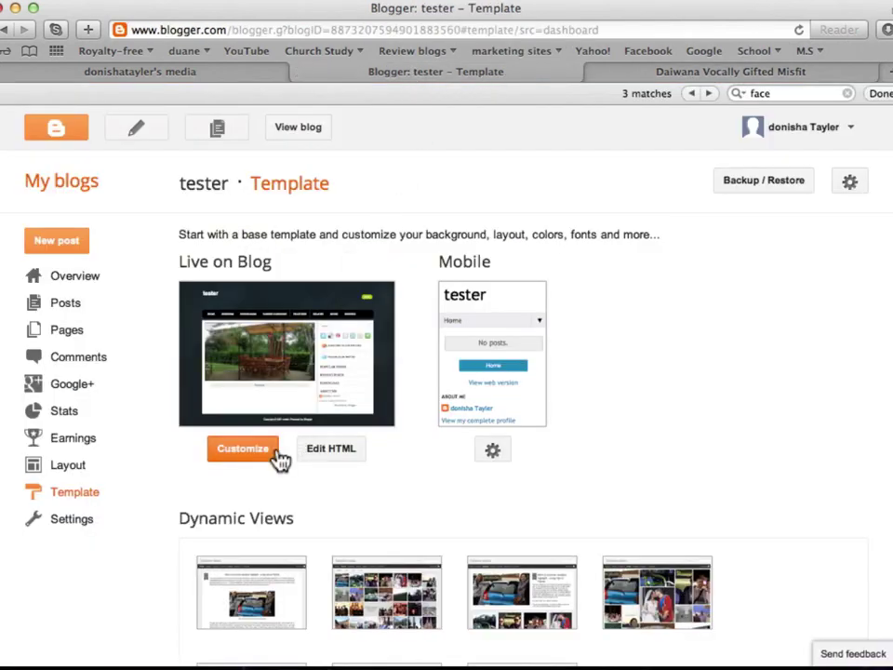
- Open YouTube in a new tab, go to the user's channel page and select its URL
key("super+t")
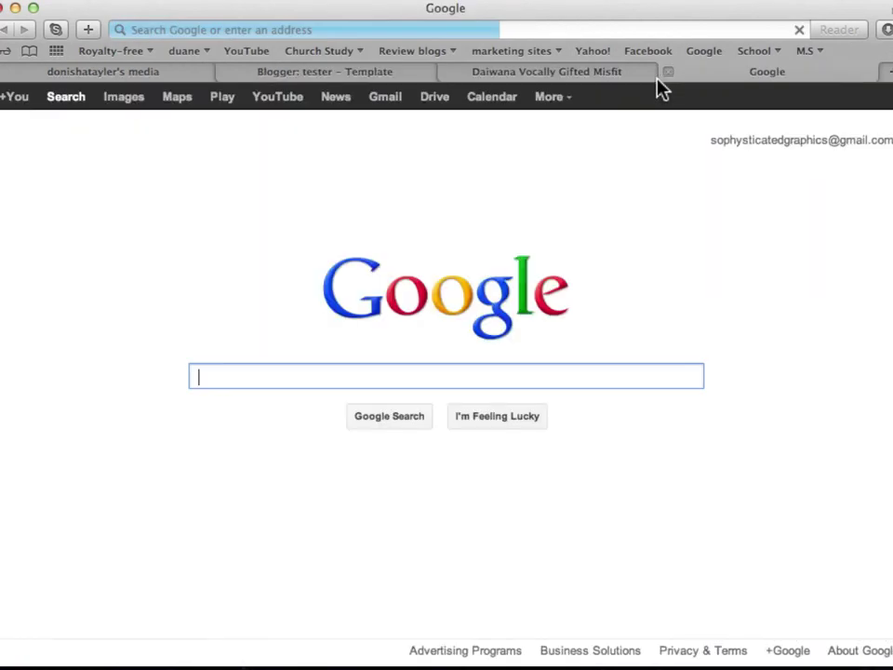
left_click(285, 98)
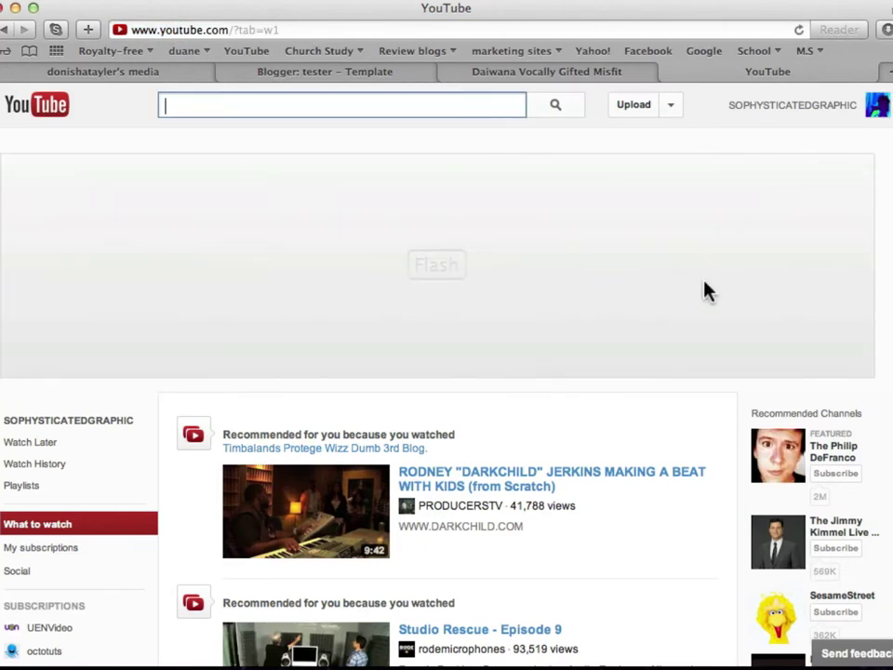
left_click(99, 421)
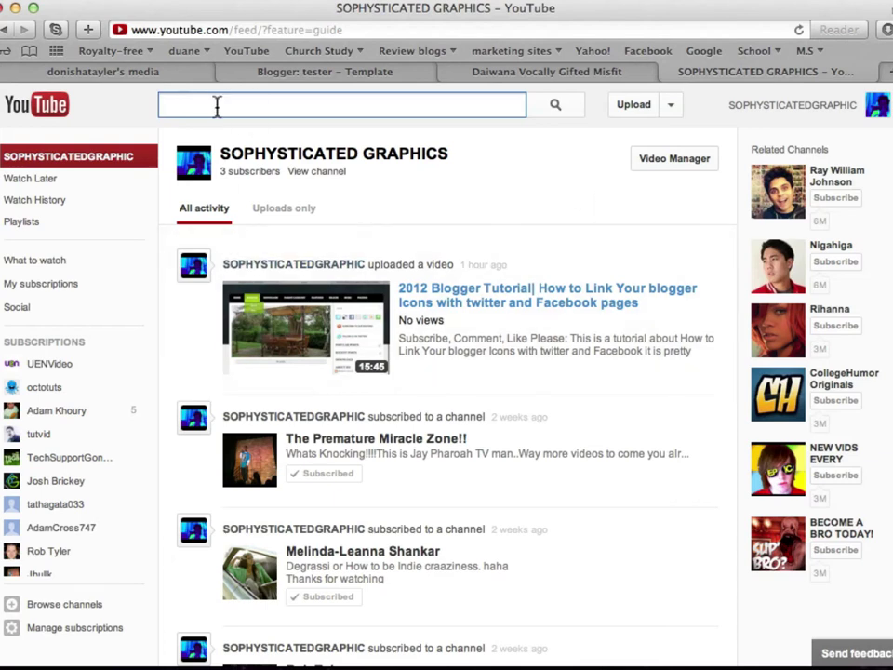
left_click(318, 163)
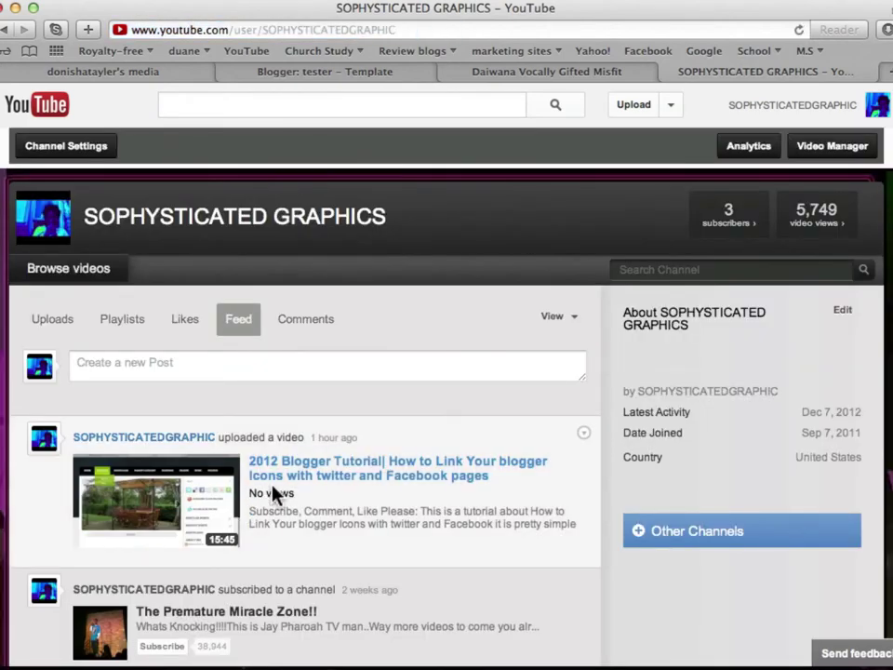
left_click(432, 31)
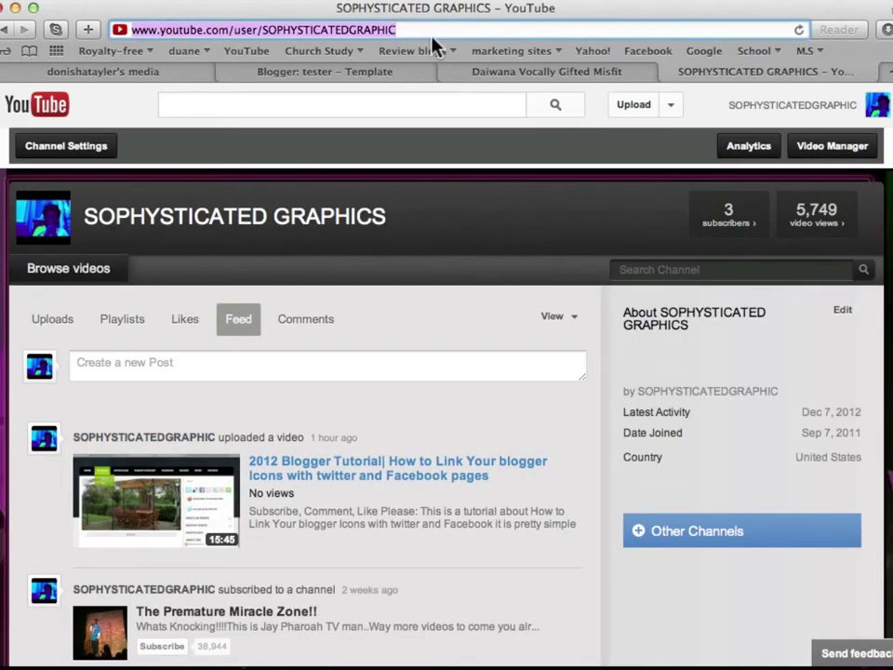
left_click(409, 616)
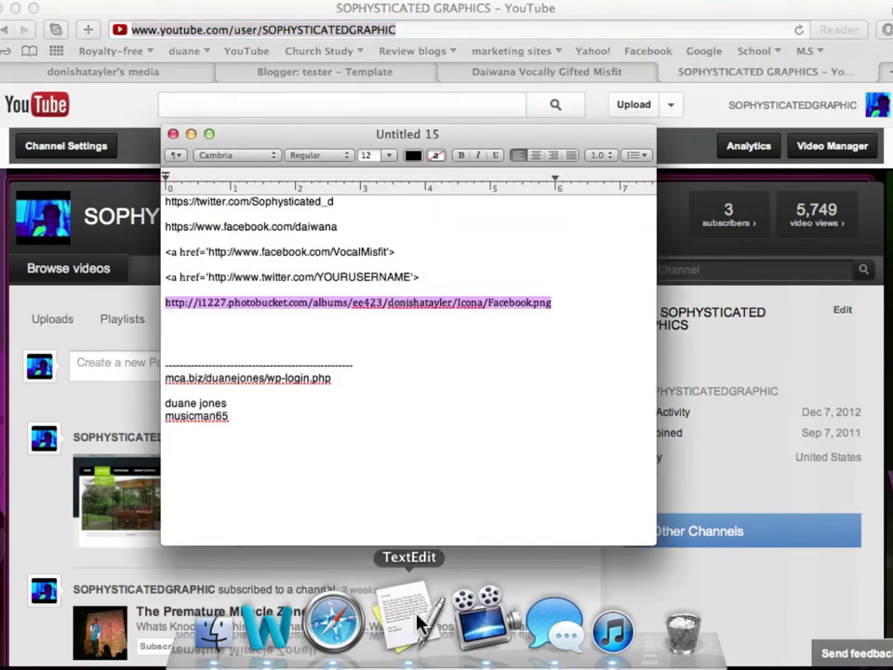
- Paste the YouTube channel URL into the notes and add a copy of the Twitter link tag below it
left_click(425, 277)
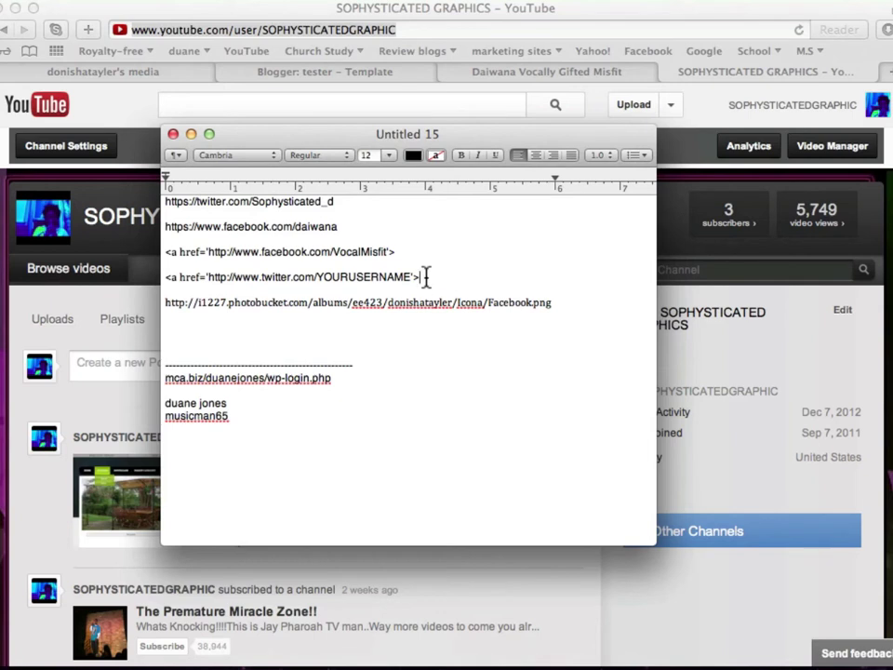
left_click(183, 339)
type("http://www.youtube.com/user/SOPHYSTICATEDGRAPHIC")
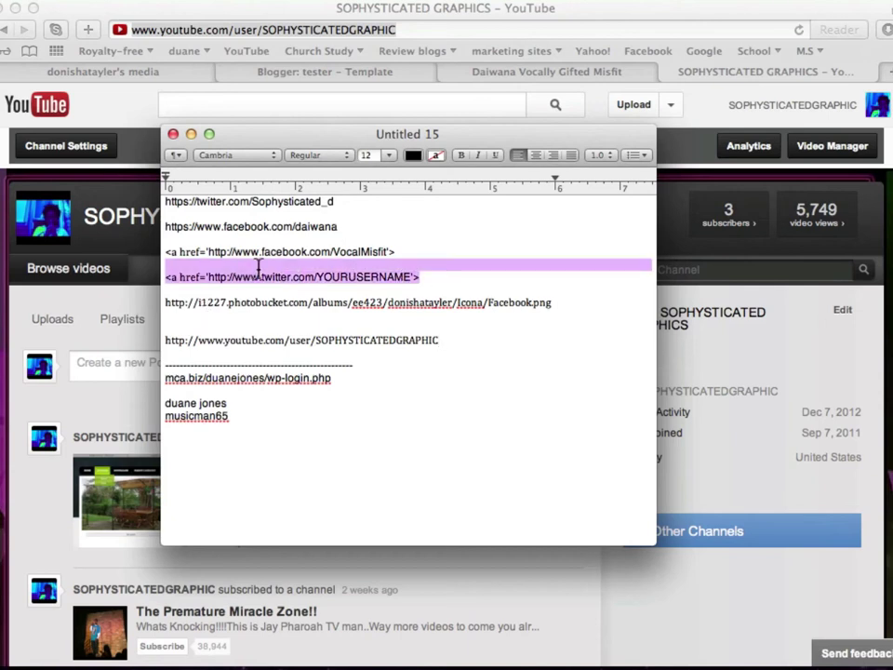
left_click_drag(424, 276, 160, 277)
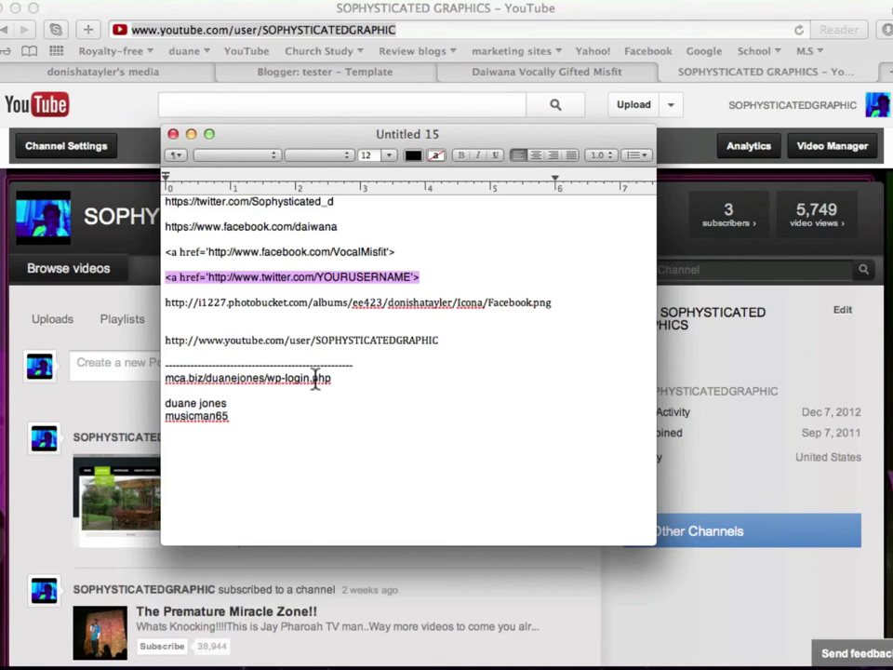
left_click(455, 343)
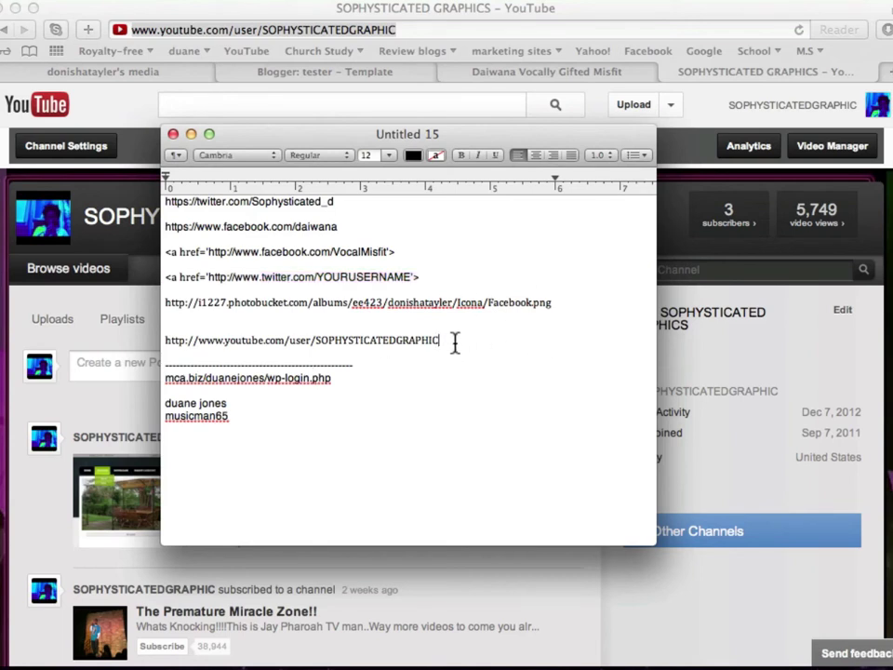
key("Return")
key("Return")
type("<a href='http://www.twitter.com/YOURUSERNAME'>")
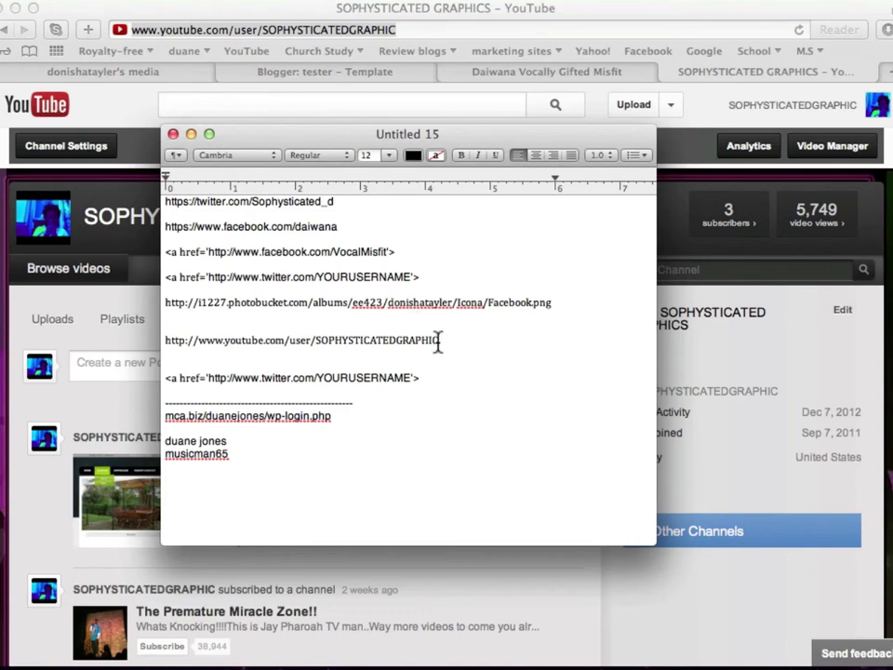
- Replace twitter.com/YOURUSERNAME in the new link with the YouTube channel URL and delete the bare URL line
mouse_move(438, 341)
left_mouse_down()
mouse_move(197, 337)
mouse_move(291, 342)
mouse_move(223, 338)
left_mouse_up()
key("super+c")
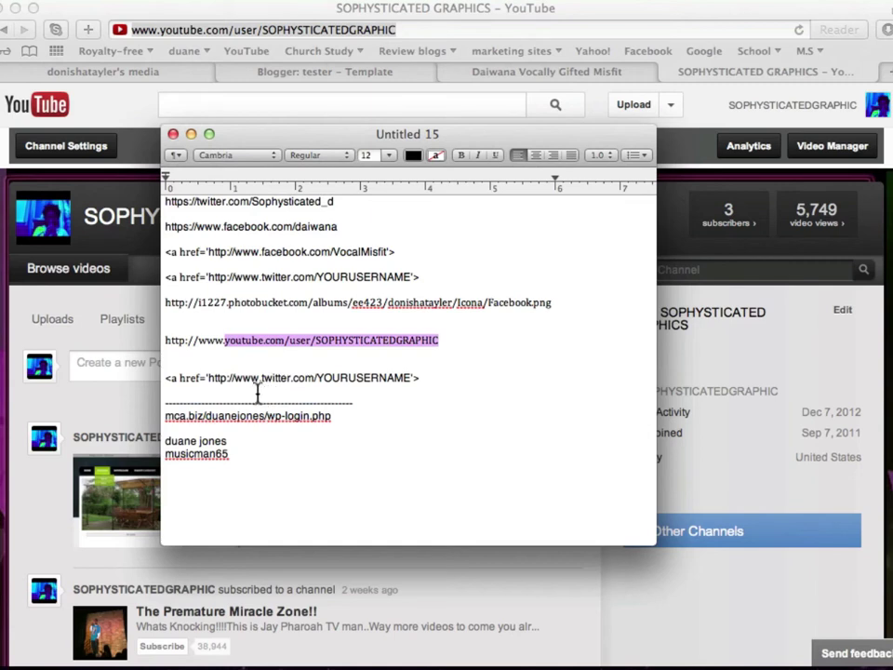
left_click_drag(263, 379, 402, 375)
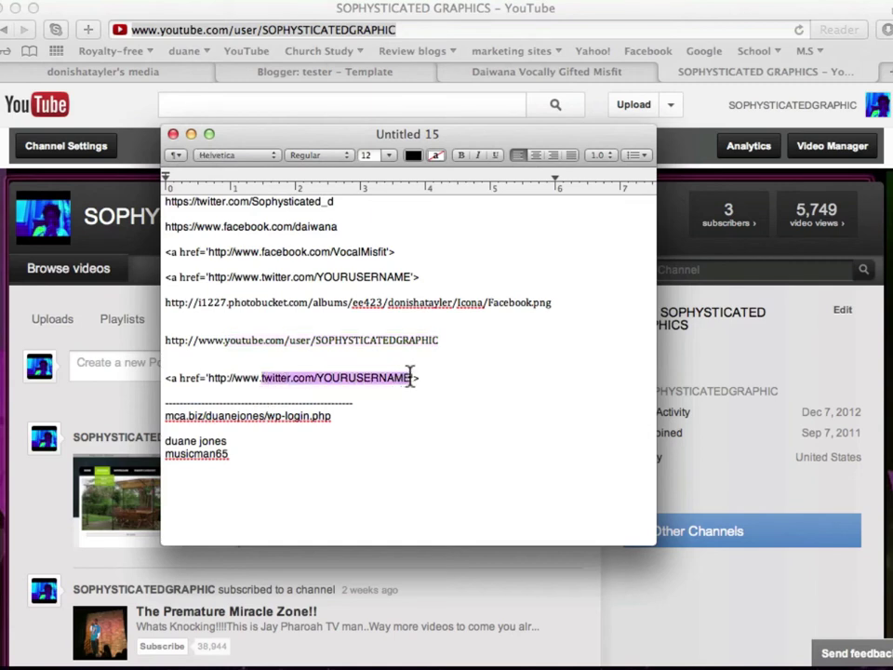
key("super+v")
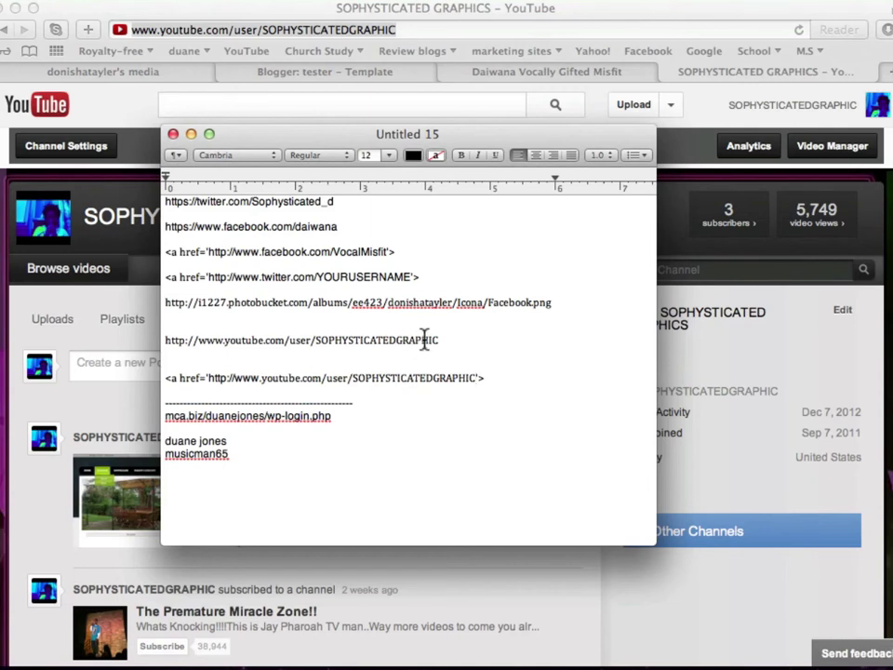
mouse_move(469, 335)
left_mouse_down()
mouse_move(88, 316)
mouse_move(99, 338)
left_mouse_up()
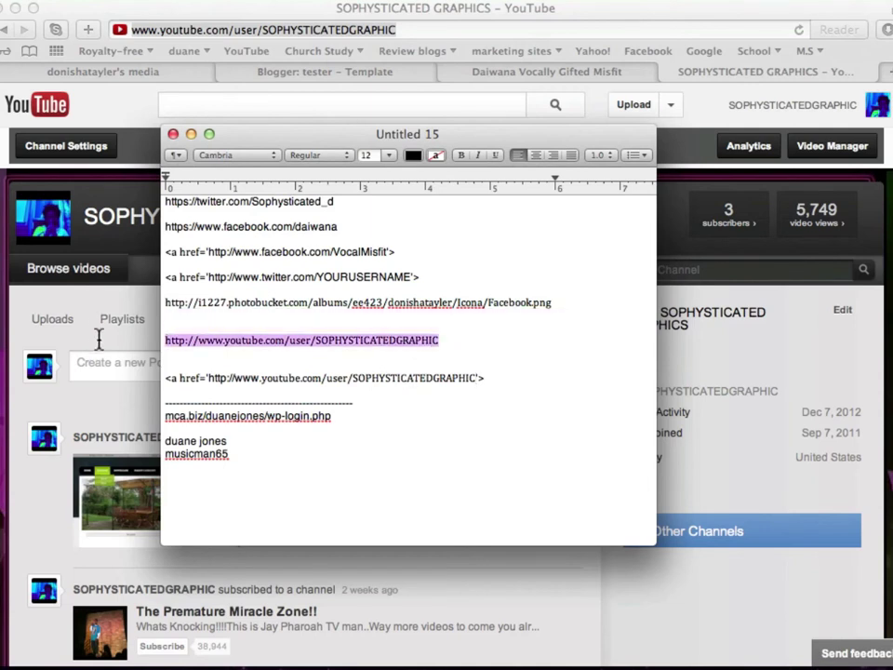
key("BackSpace")
key("BackSpace")
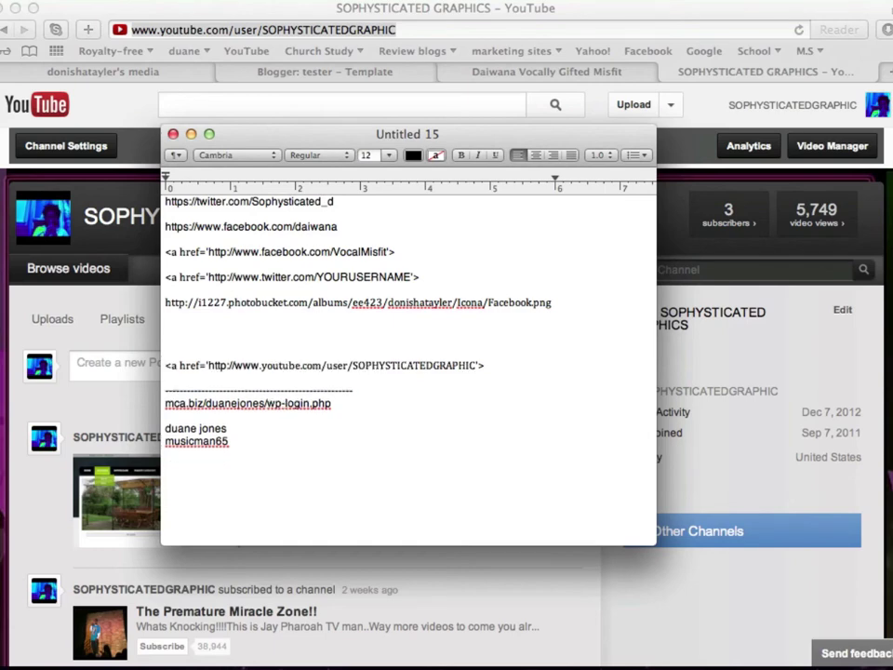
key("BackSpace")
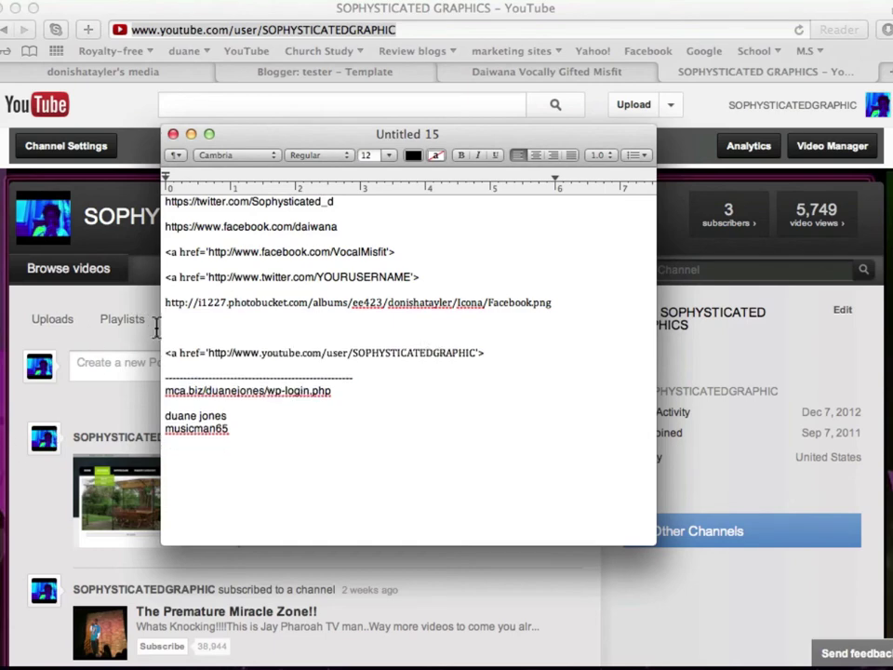
- Close the Facebook profile tab in Safari
left_click(155, 333)
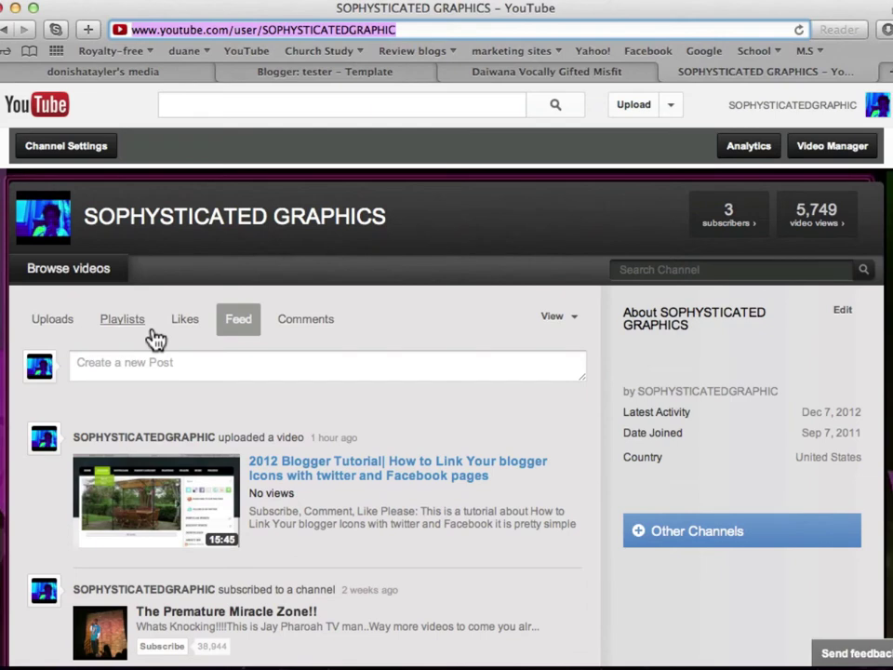
left_click(528, 72)
mouse_move(325, 72)
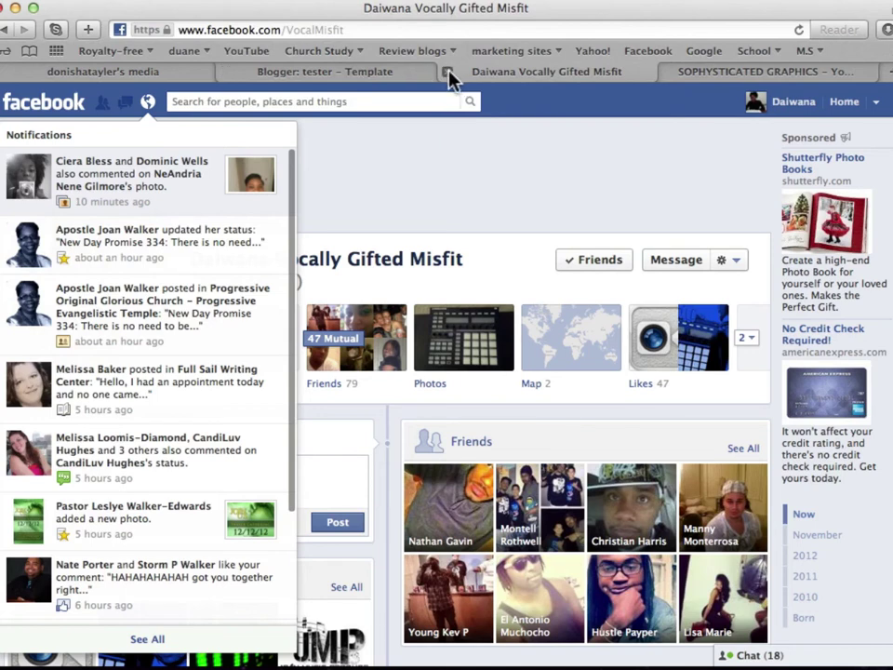
left_click(446, 72)
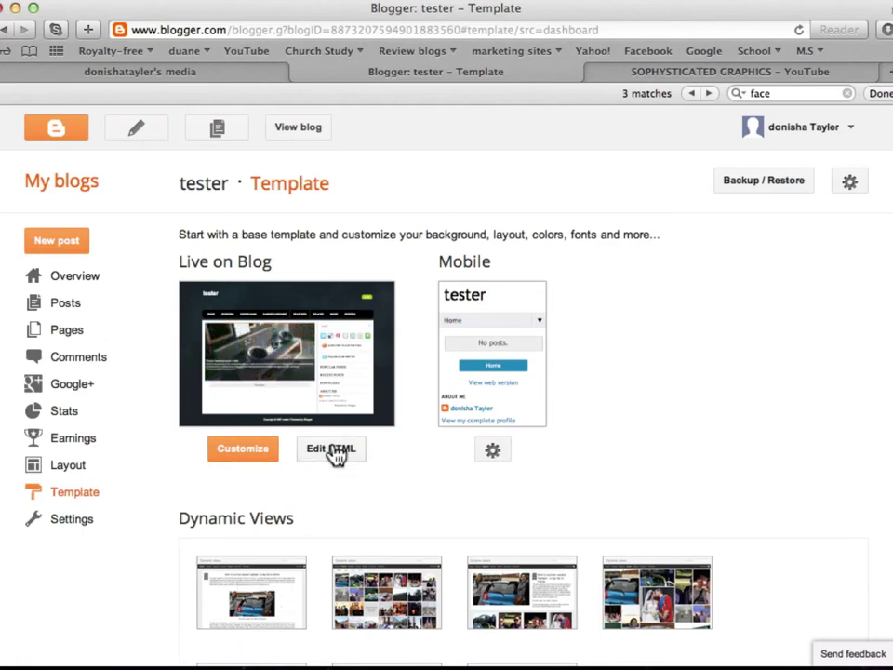
- Select the red Twitter icon in the Red Blops album and copy its IMG code
left_click(183, 74)
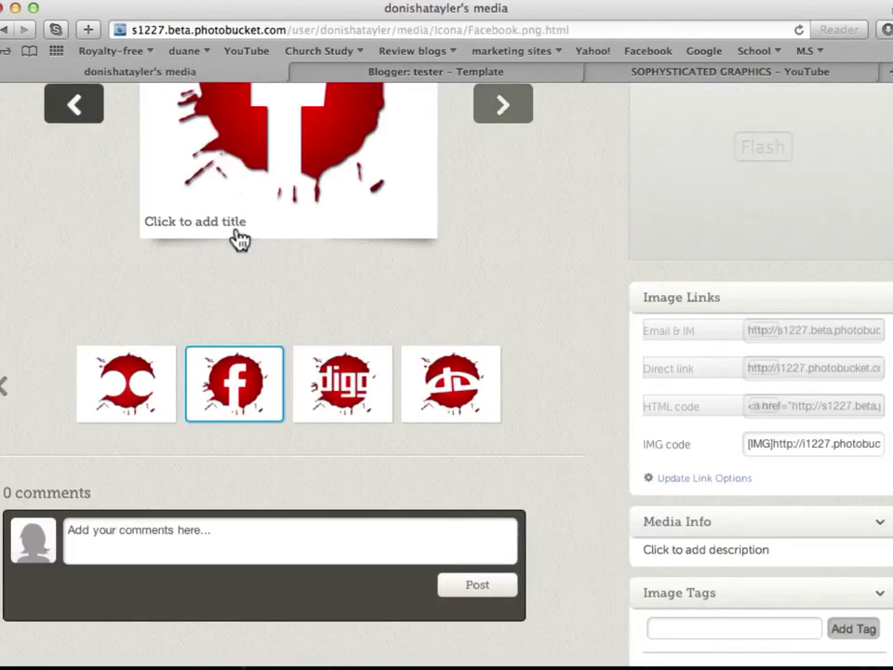
left_click(5, 400)
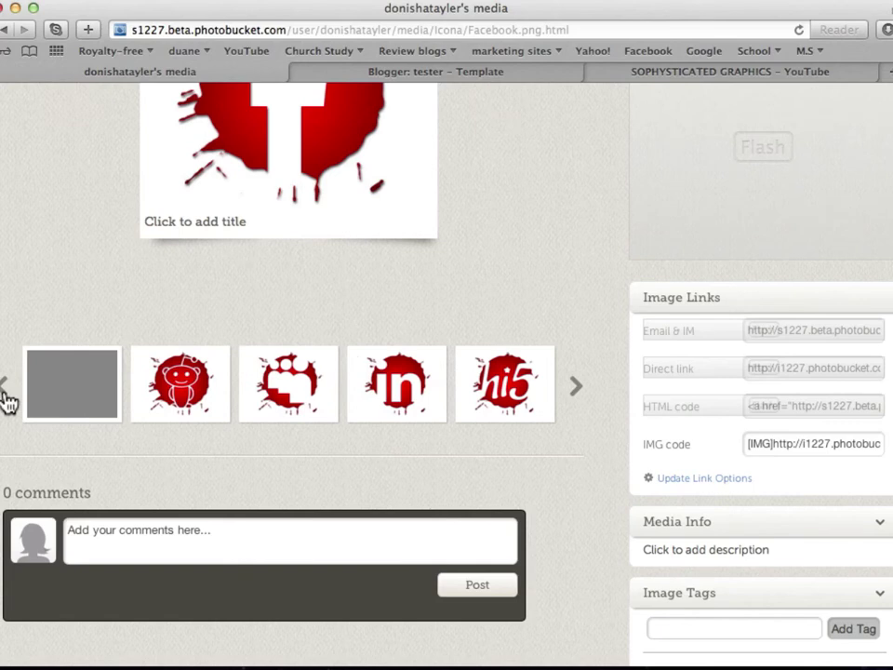
left_click(5, 400)
left_click(182, 377)
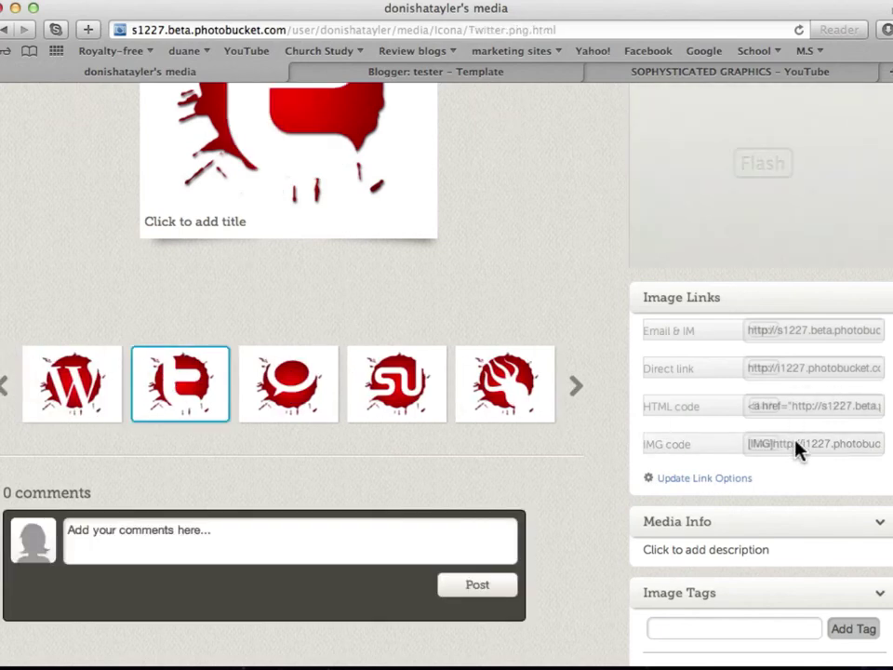
left_click(796, 447)
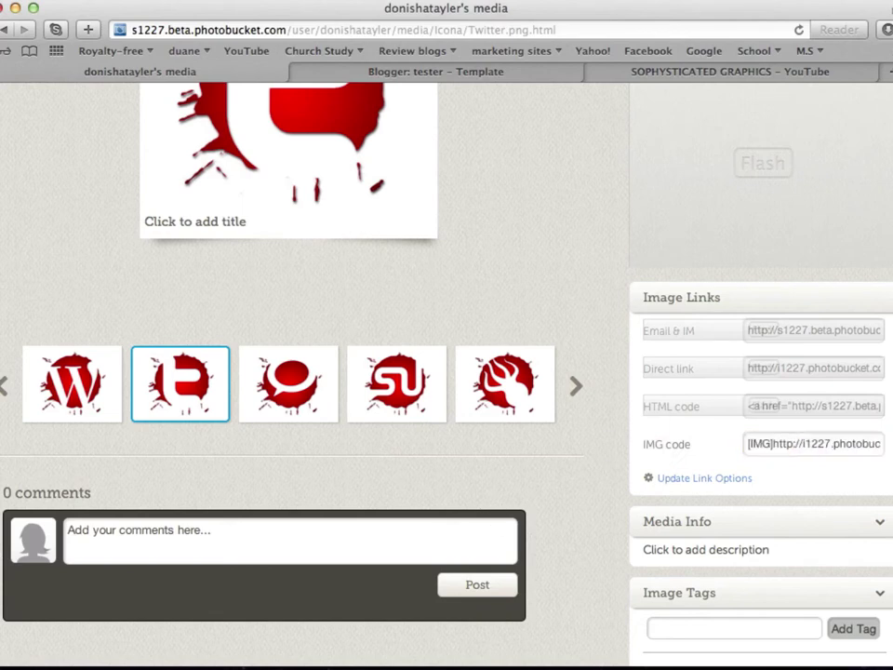
mouse_move(423, 662)
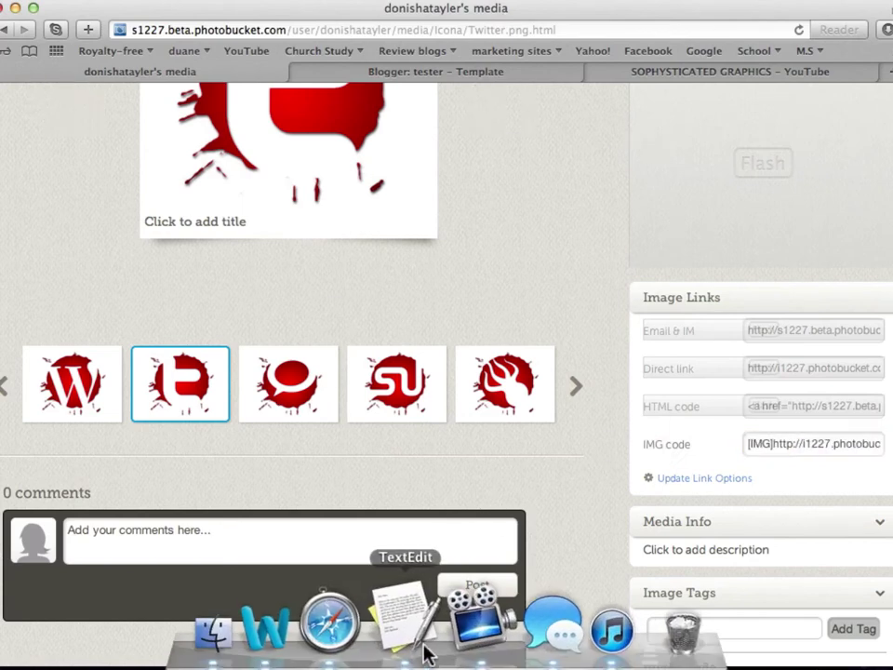
- Remove the blank lines and paste the Twitter icon code over the Facebook.png address
left_click(416, 642)
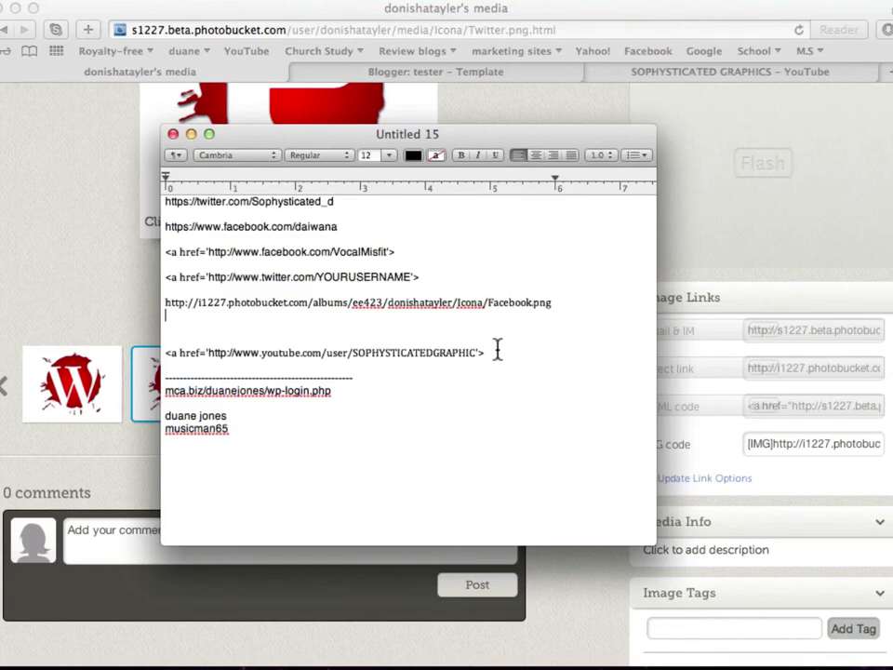
key("BackSpace")
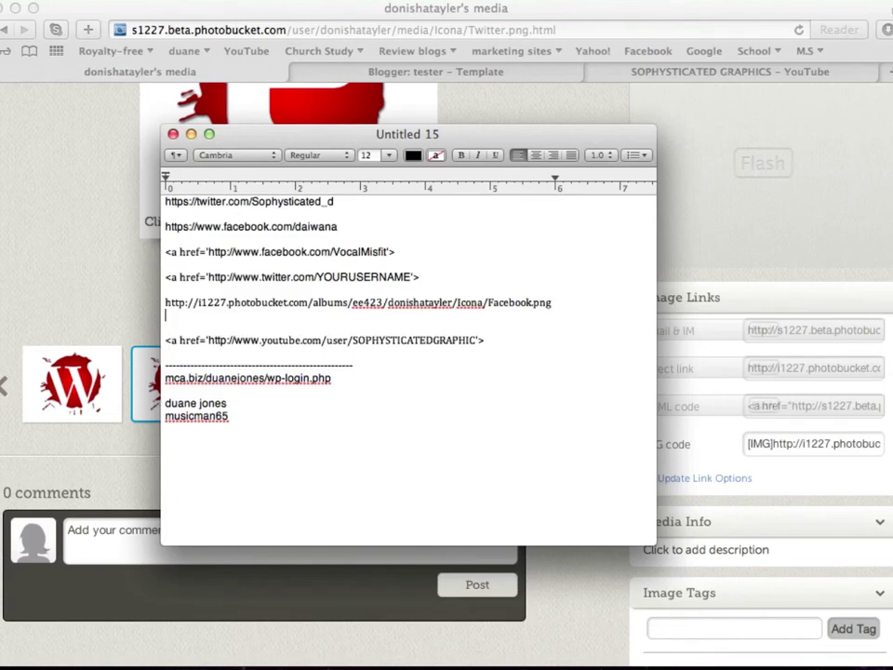
key("BackSpace")
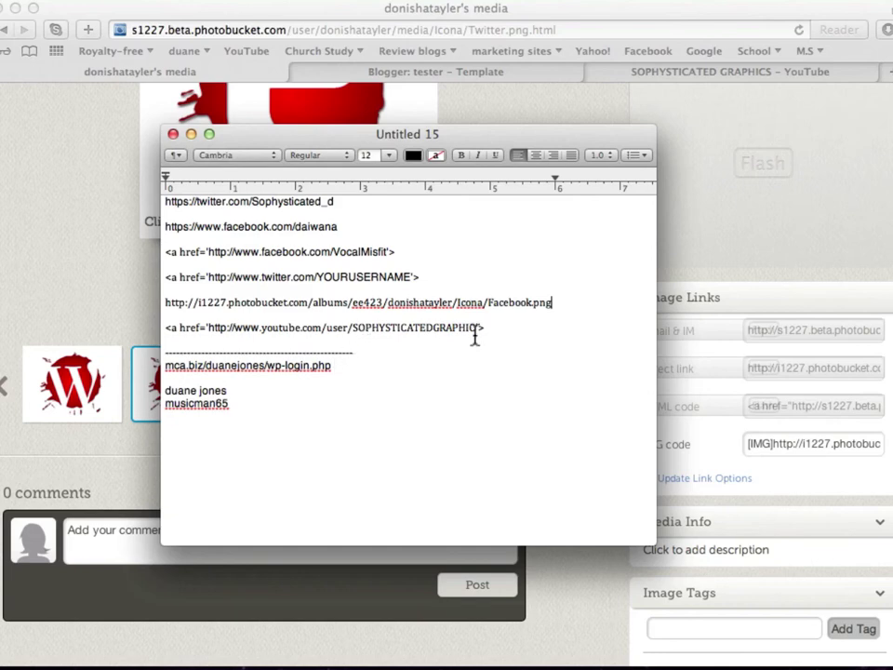
left_click(542, 348)
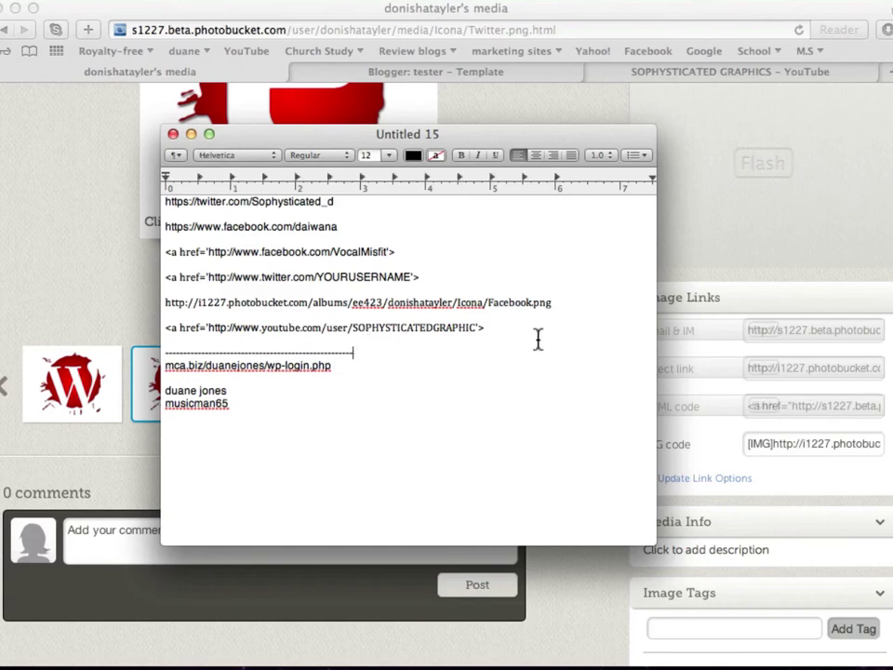
mouse_move(570, 303)
left_mouse_down()
mouse_move(128, 295)
mouse_move(71, 303)
left_mouse_up()
key("super+v")
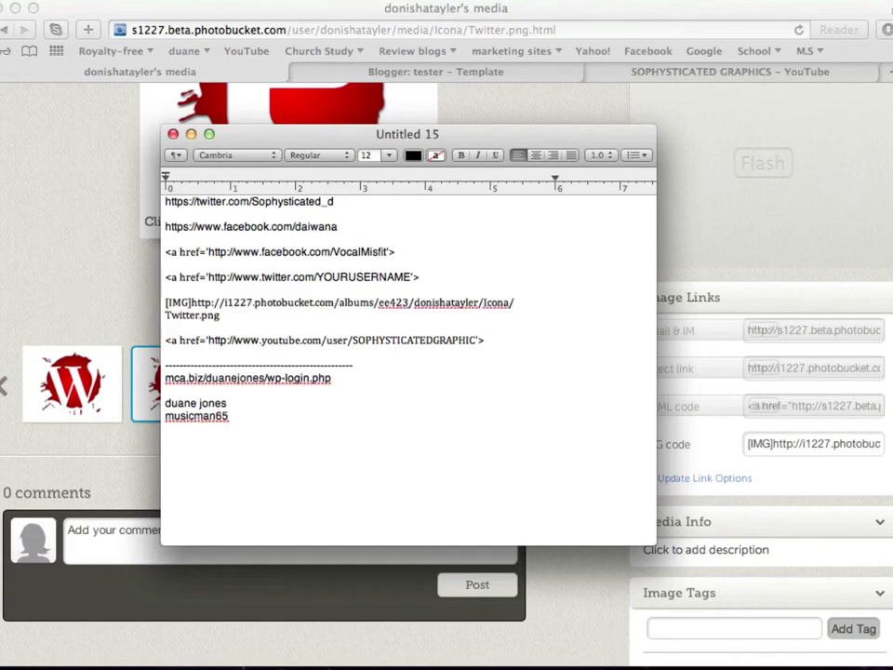
- Delete the [IMG] prefix and select the bare Twitter.png URL
left_click_drag(190, 303, 156, 299)
key("BackSpace")
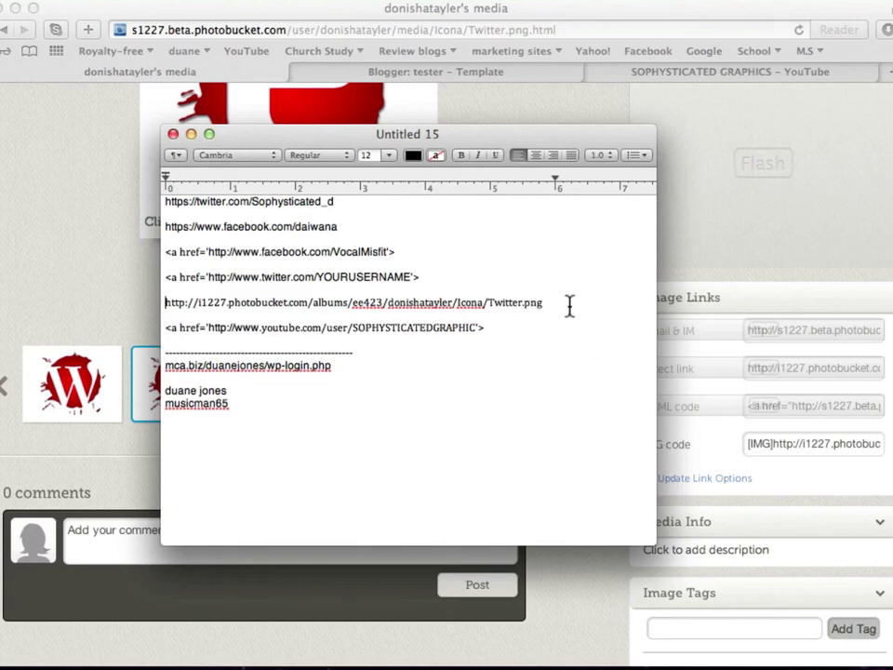
mouse_move(571, 305)
left_mouse_down()
mouse_move(175, 294)
mouse_move(166, 303)
left_mouse_up()
key("super+c")
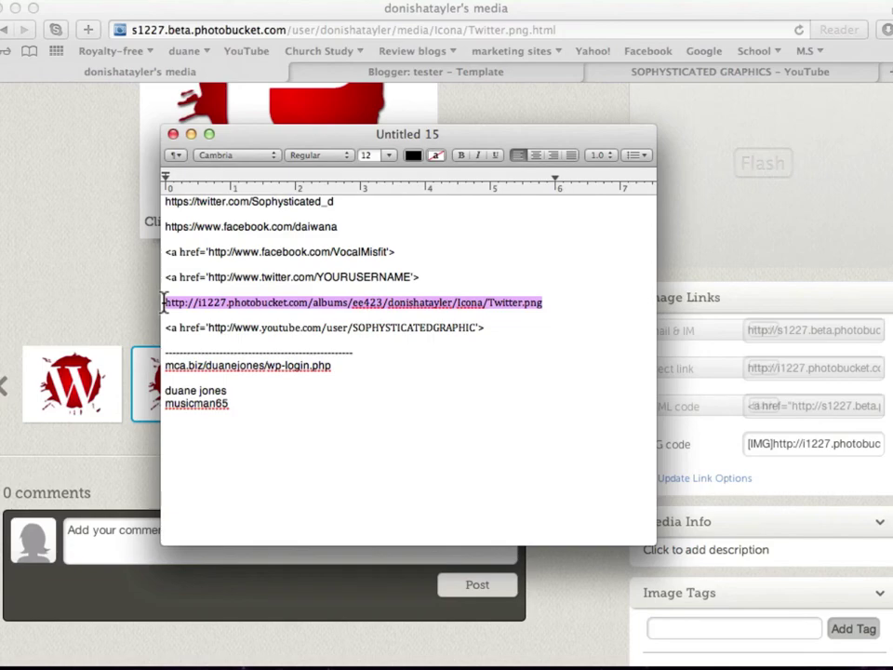
left_click(666, 74)
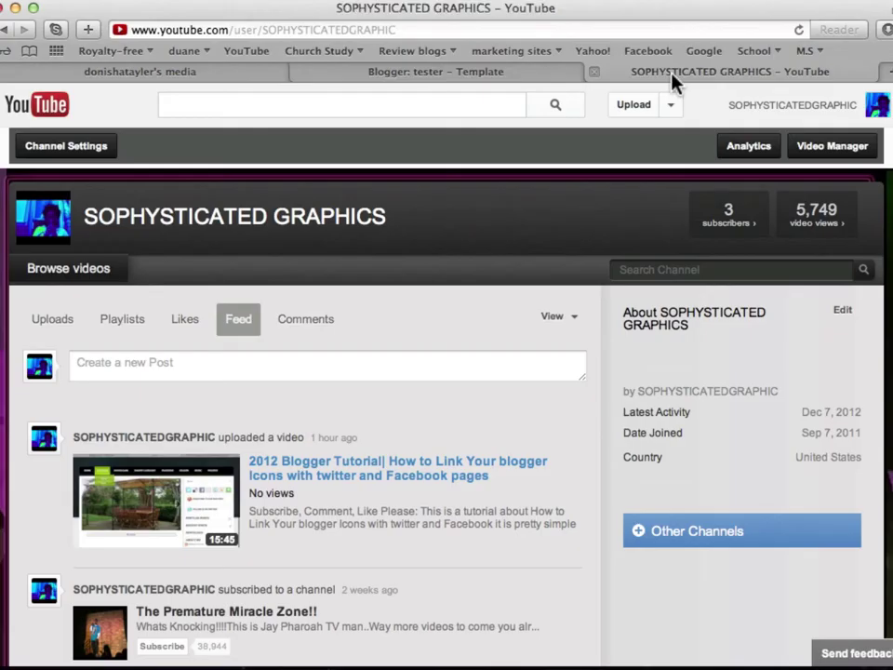
- Open the template HTML editor and search the code for 'twi'
left_click(183, 73)
left_click(388, 74)
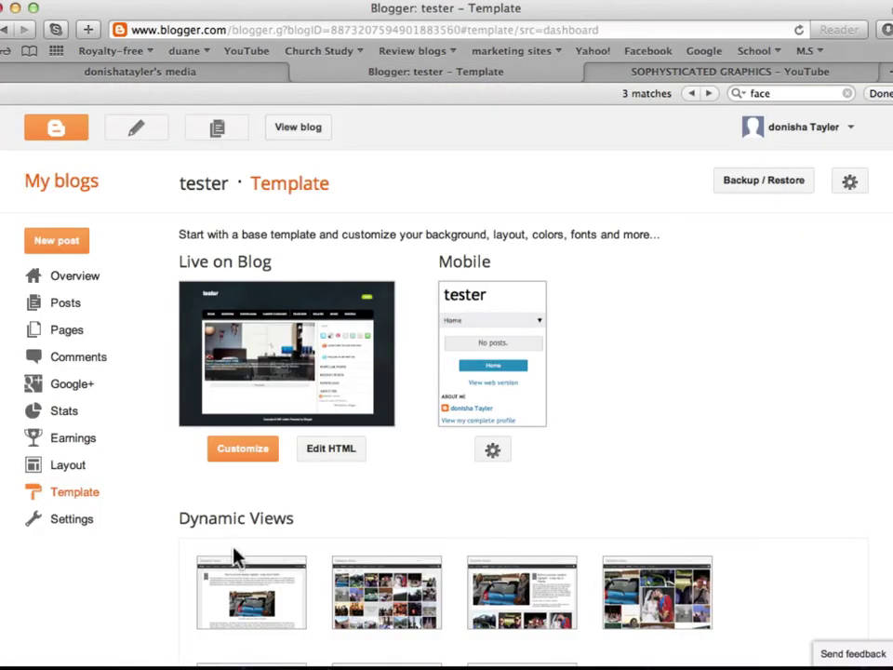
left_click(333, 454)
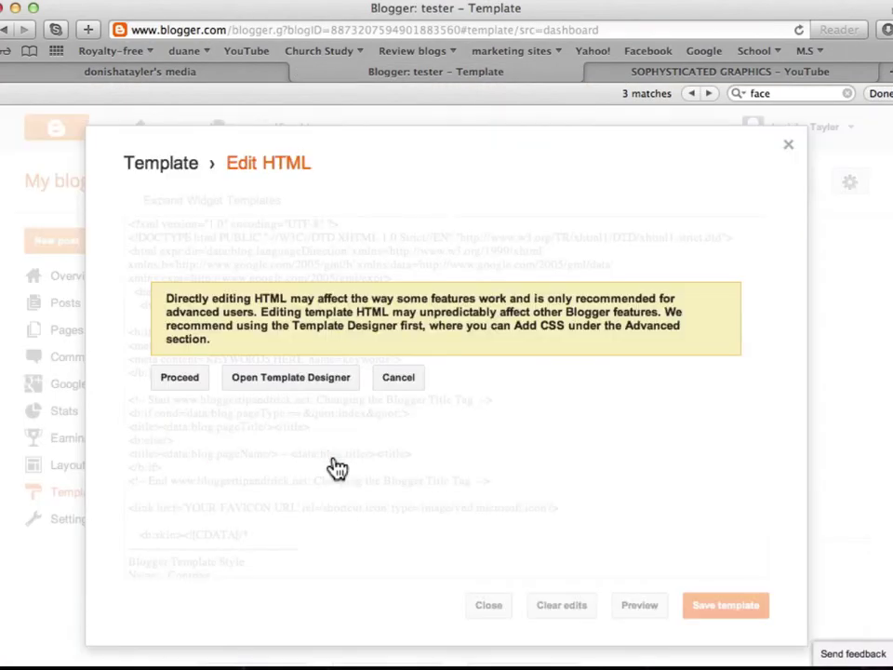
left_click(182, 378)
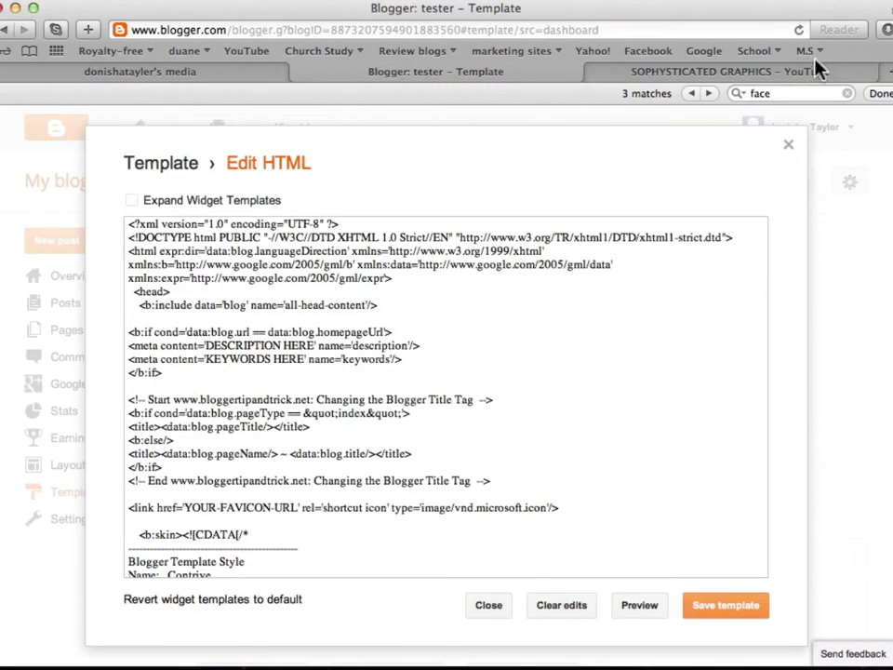
double_click(801, 94)
type("tw")
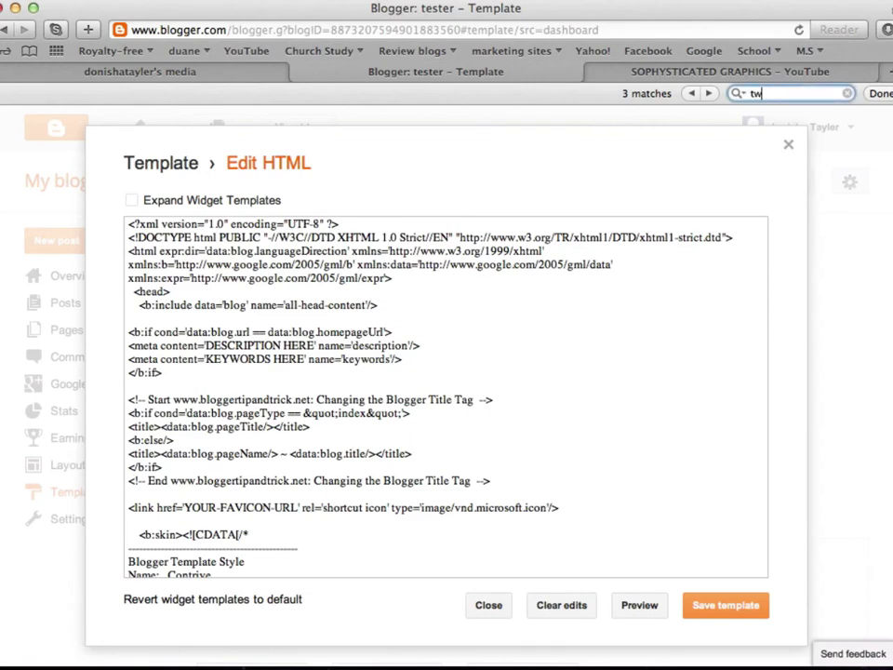
type("i")
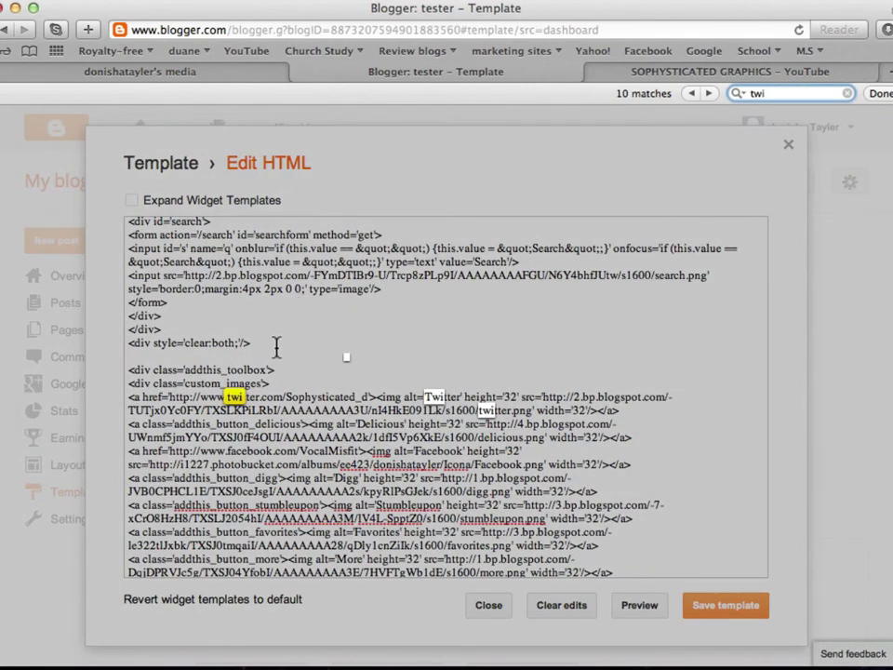
left_click(311, 348)
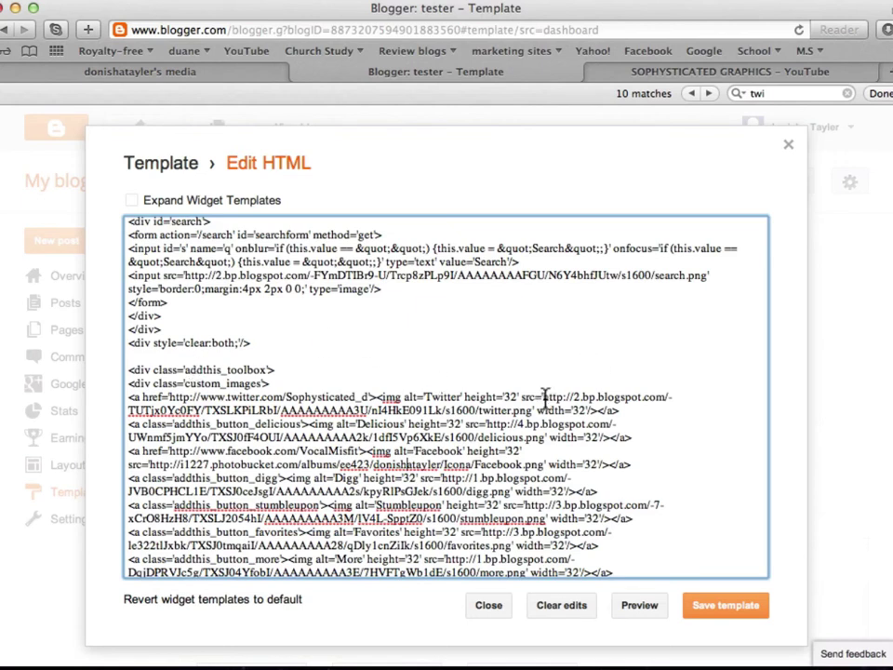
- Swap the Twitter button's image address for the red Twitter.png URL and save the template
mouse_move(543, 396)
left_mouse_down()
mouse_move(584, 408)
mouse_move(535, 411)
left_mouse_up()
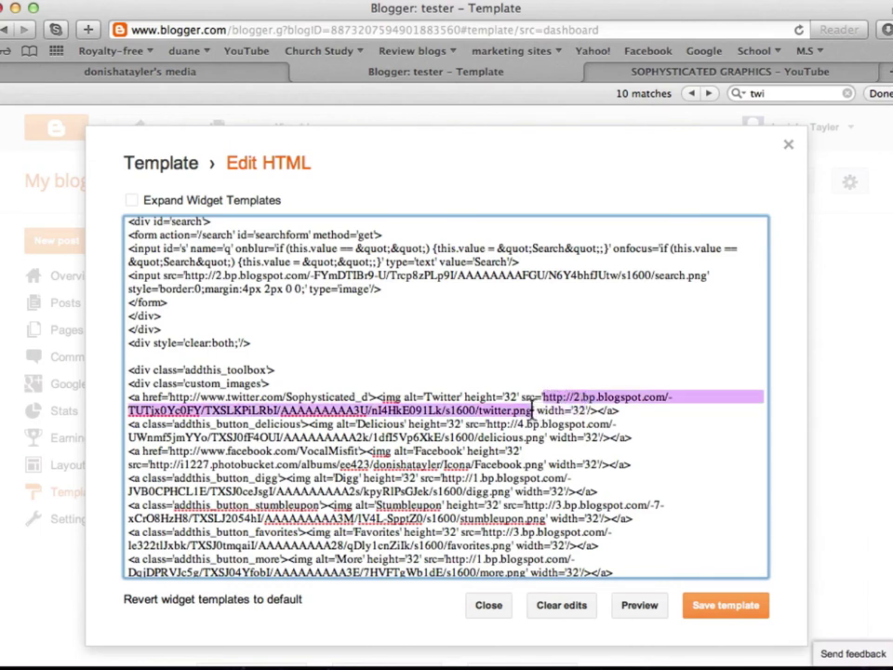
key("super+v")
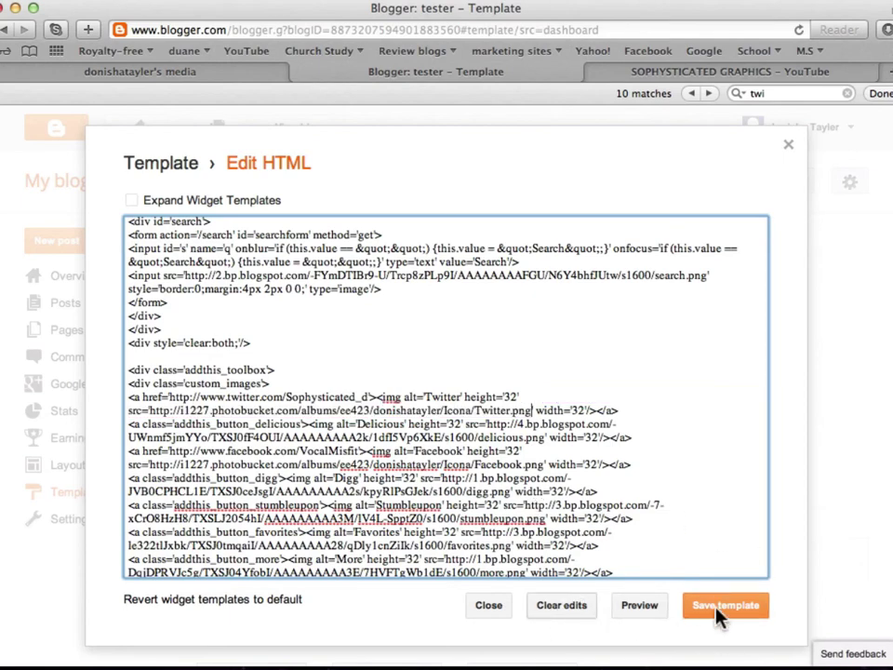
left_click(748, 620)
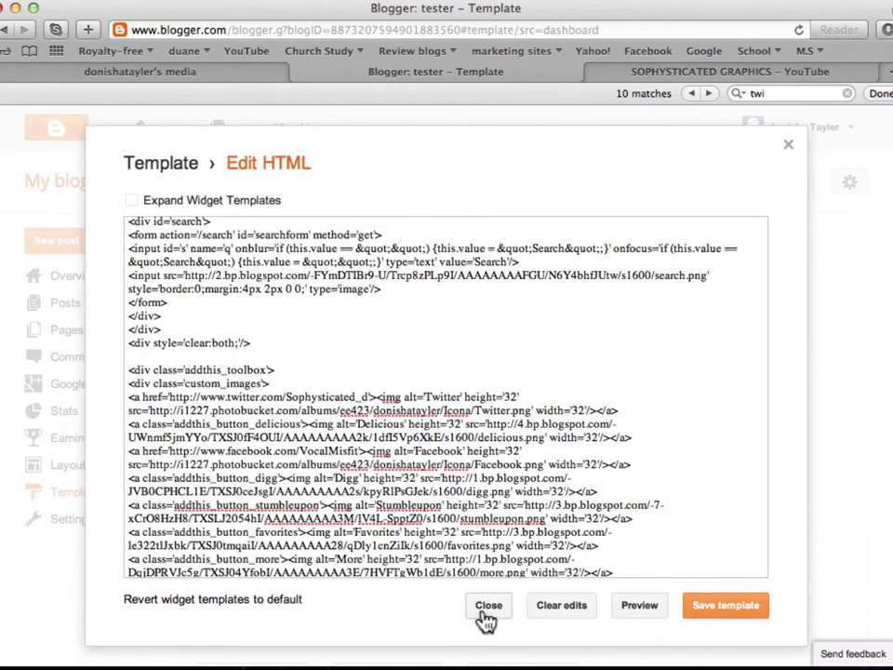
- Preview the new template, close the code editor, and check the red Twitter icon opens the Twitter profile
left_click(643, 607)
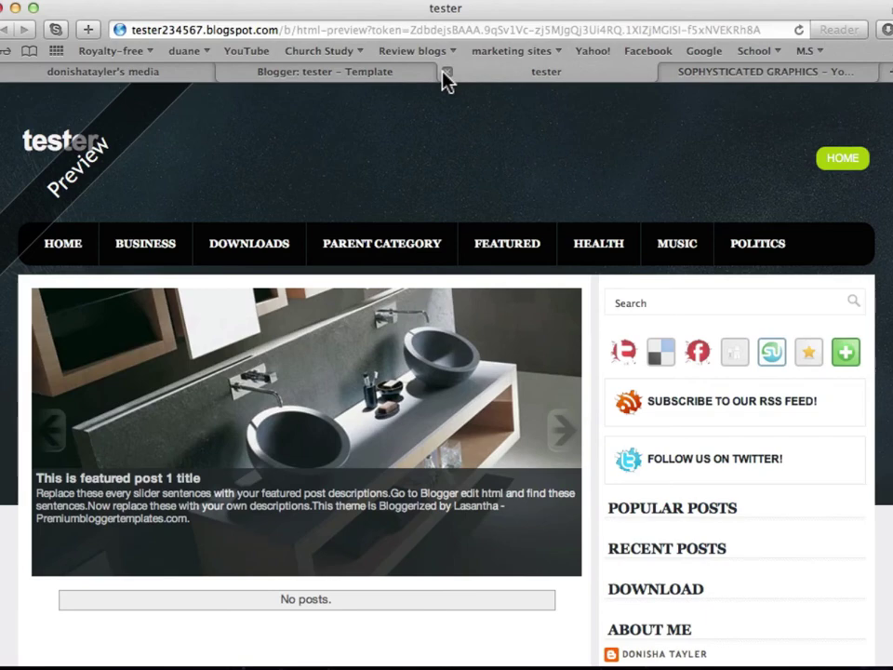
left_click(418, 81)
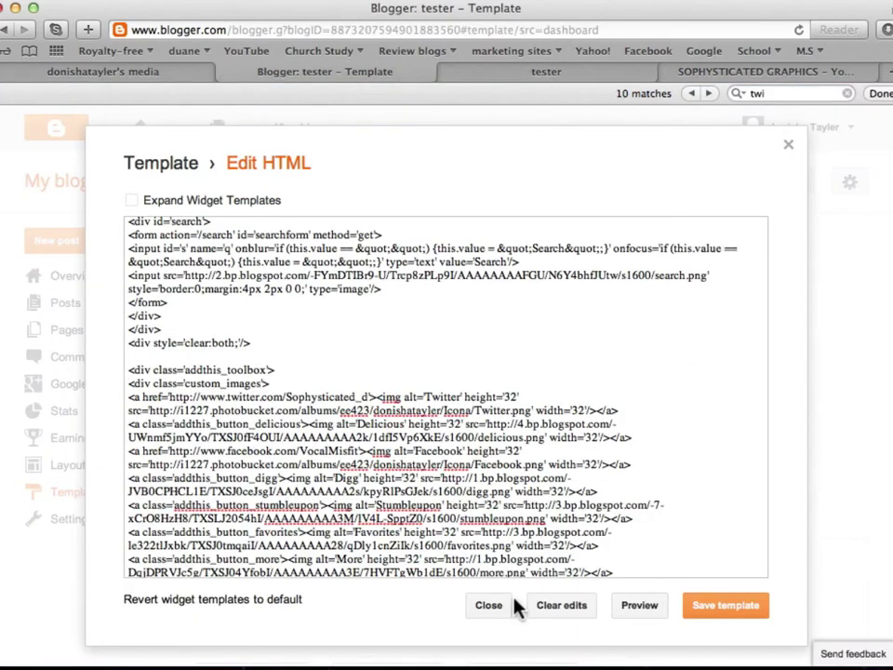
left_click(490, 614)
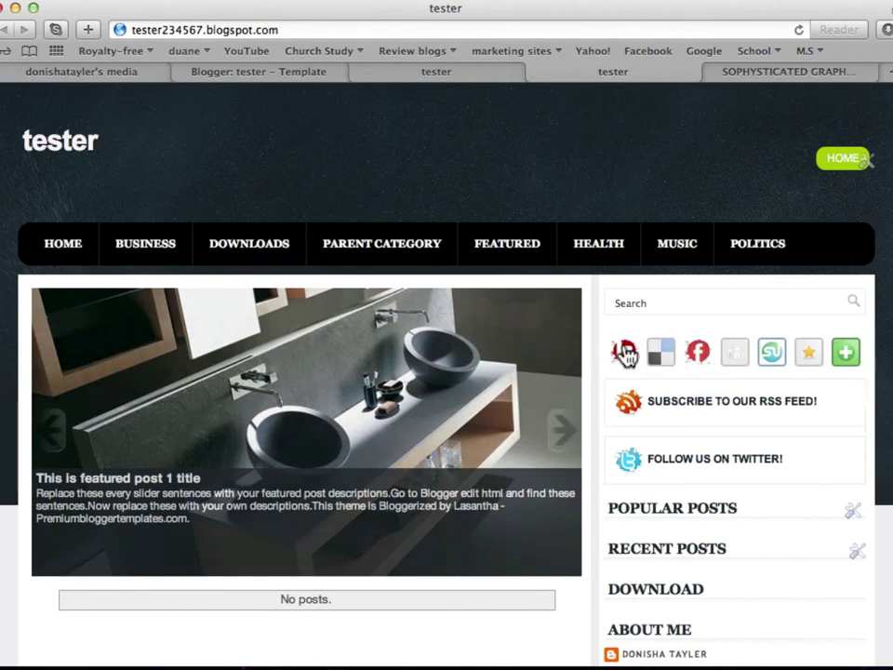
left_click(626, 353)
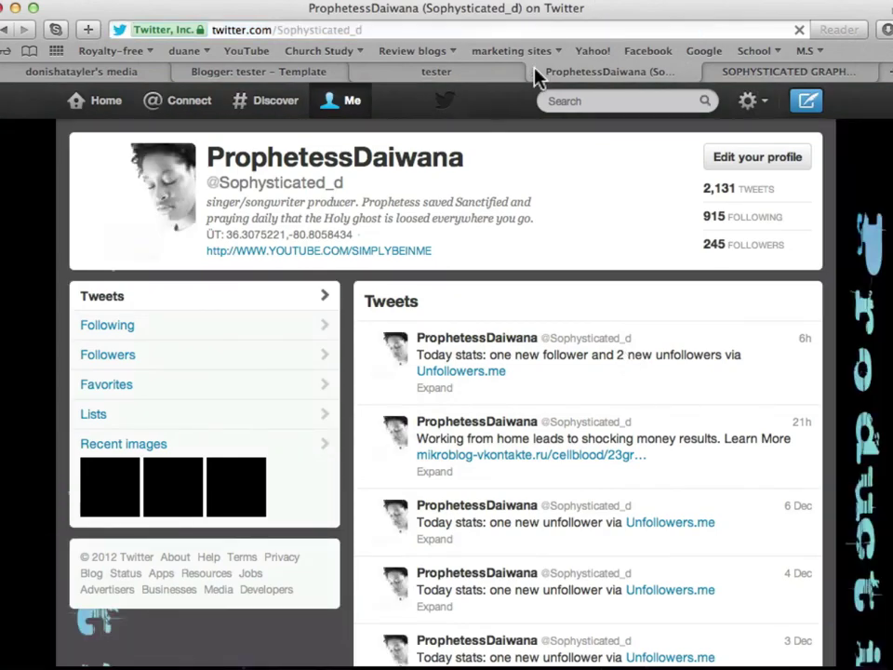
left_click(536, 74)
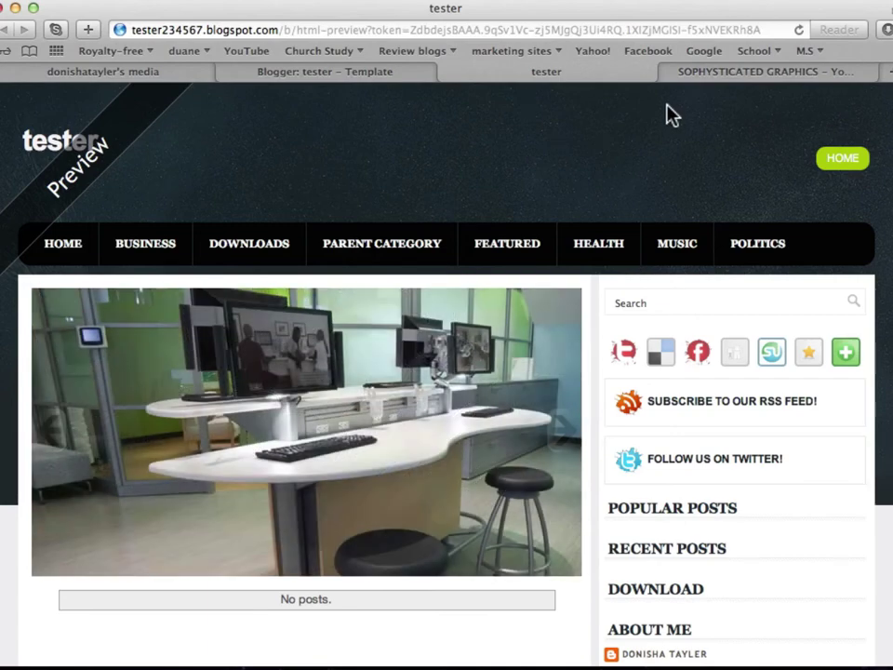
- Reopen the template's HTML code from the Template page, past the warning
left_click(392, 74)
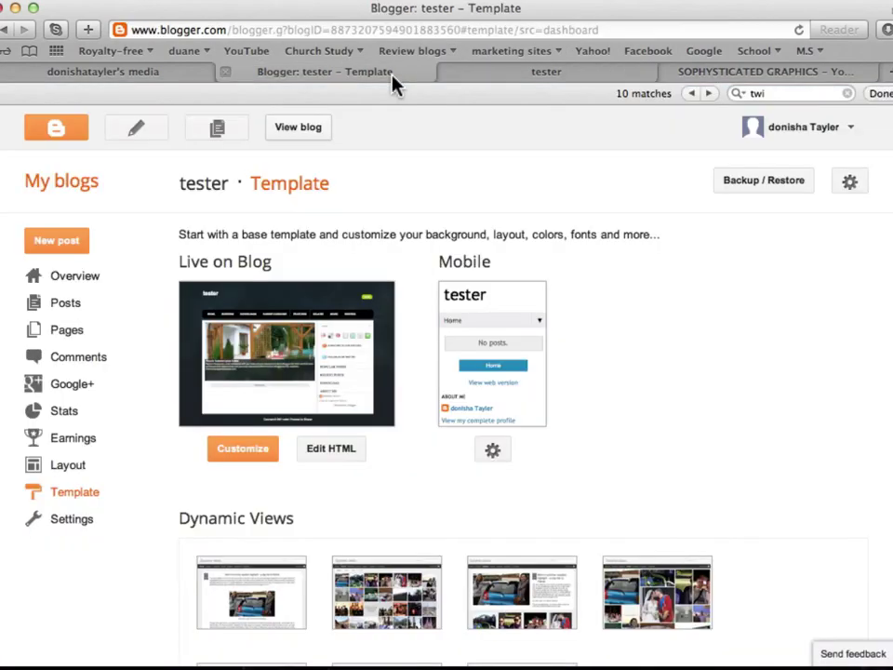
left_click(344, 460)
left_click(177, 379)
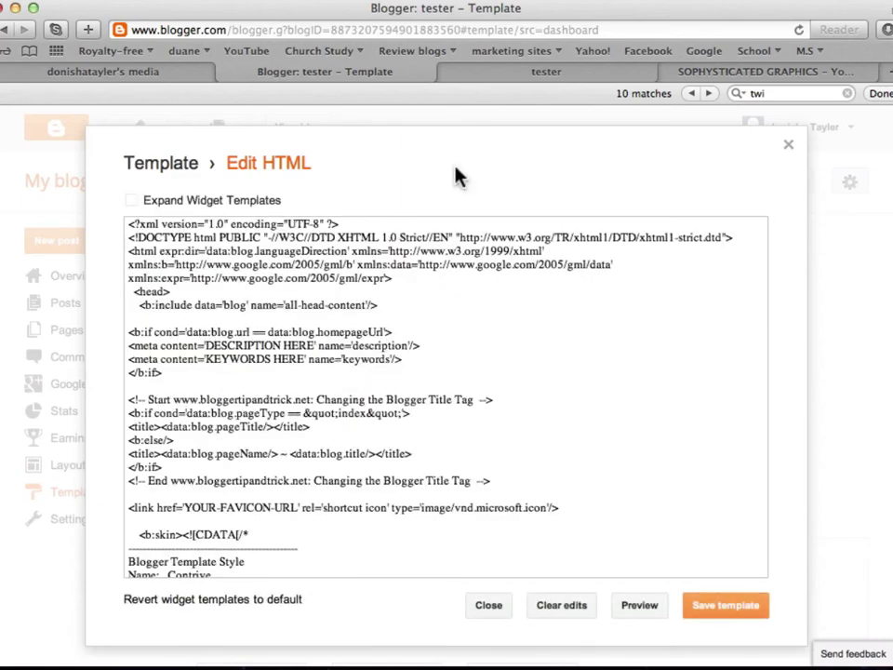
- Search the template code for 'deli' to locate the Delicious button's image tag
left_click(791, 93)
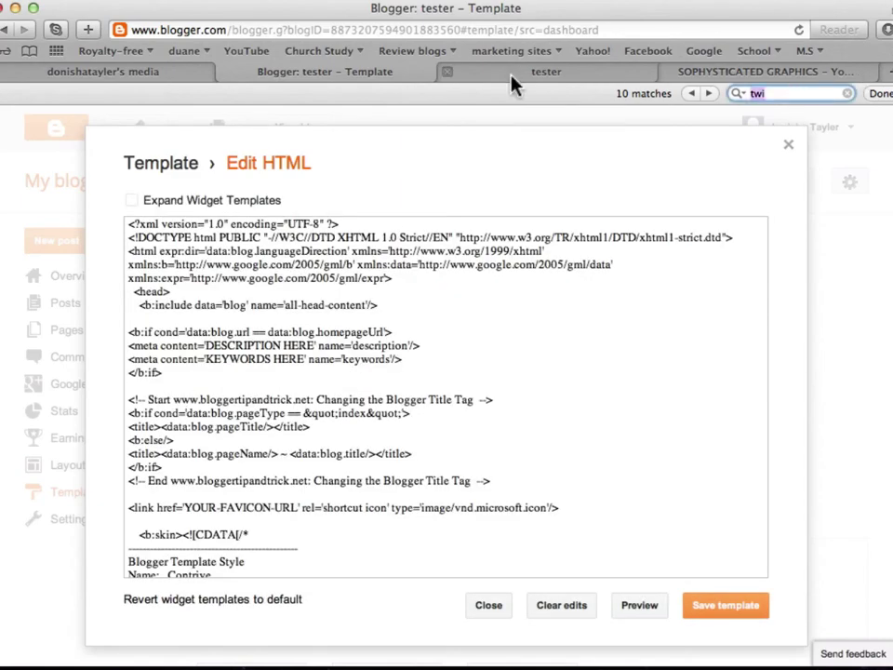
type("del")
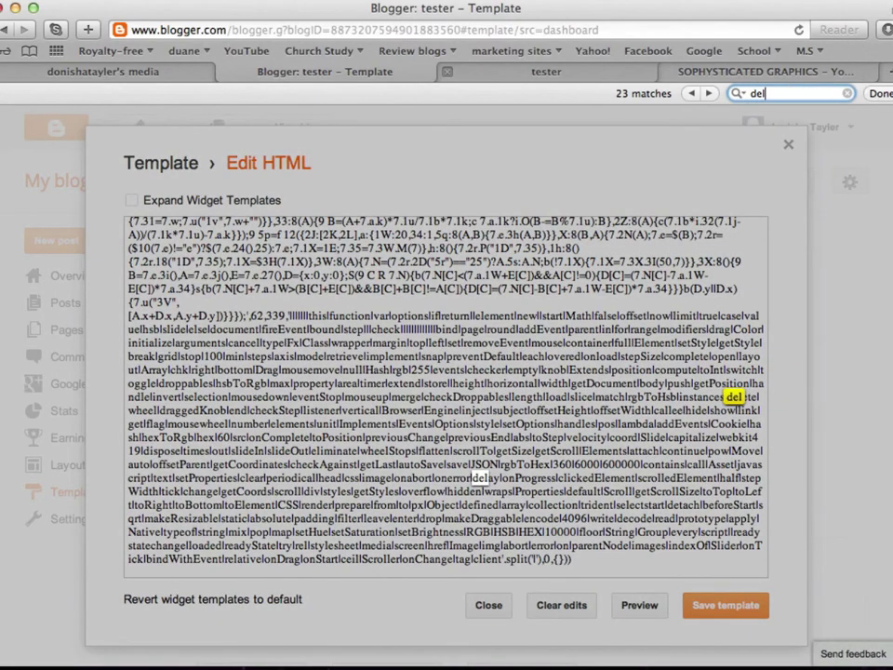
type("i")
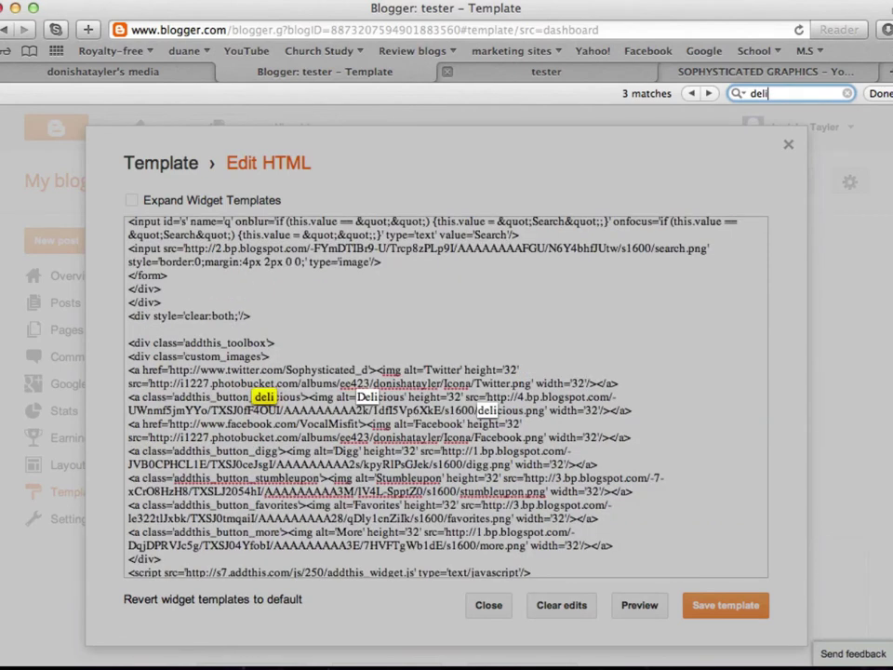
left_click(708, 95)
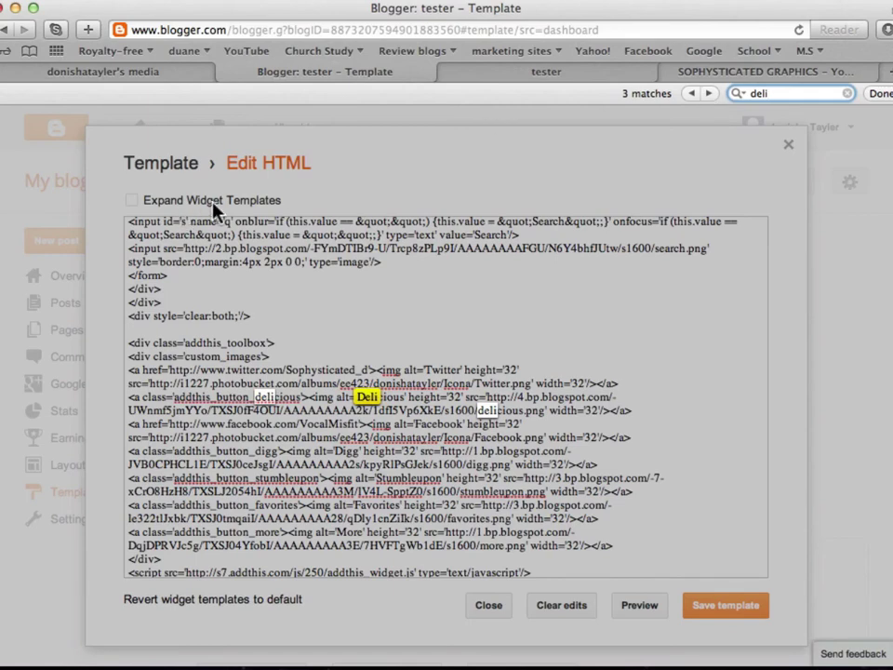
left_click(352, 397)
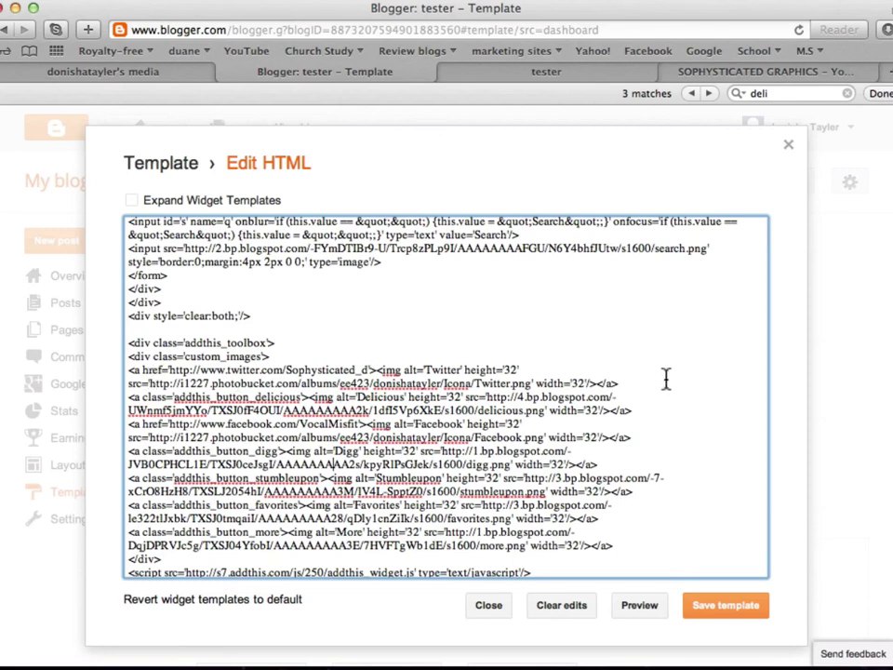
- Find the red YouTube icon in the Photobucket album and copy its IMG code
left_click(130, 72)
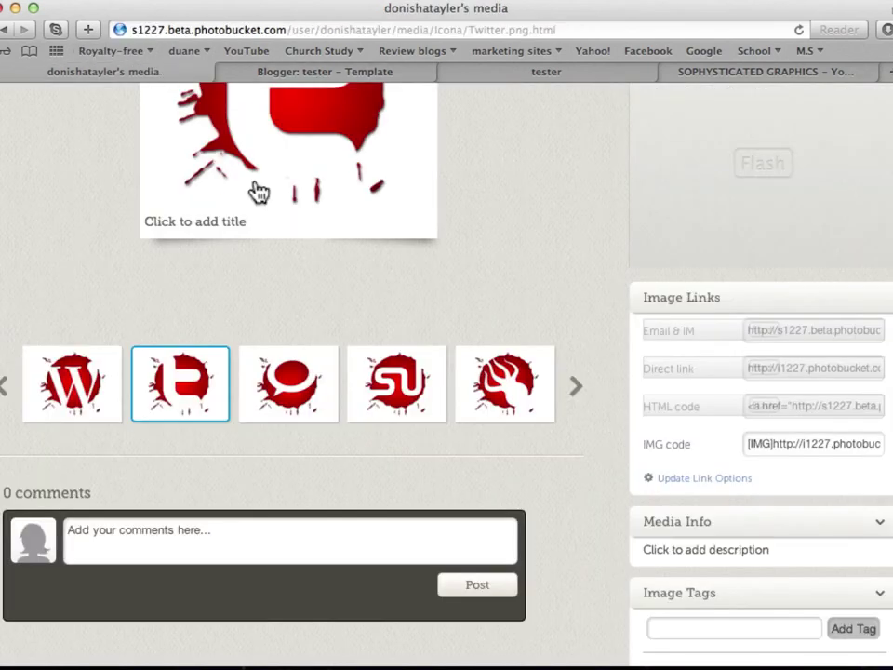
left_click(577, 388)
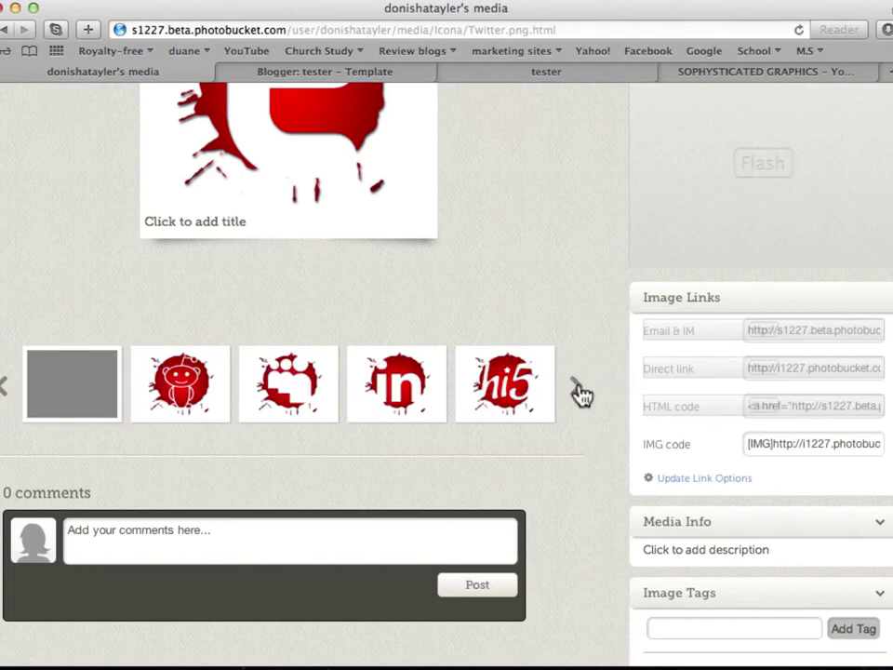
left_click(577, 389)
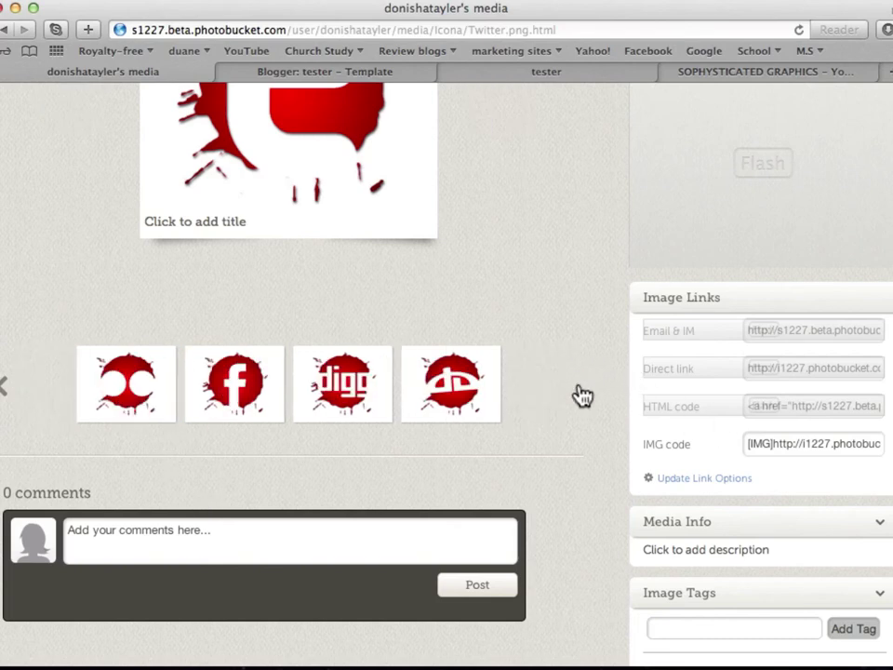
left_click(4, 391)
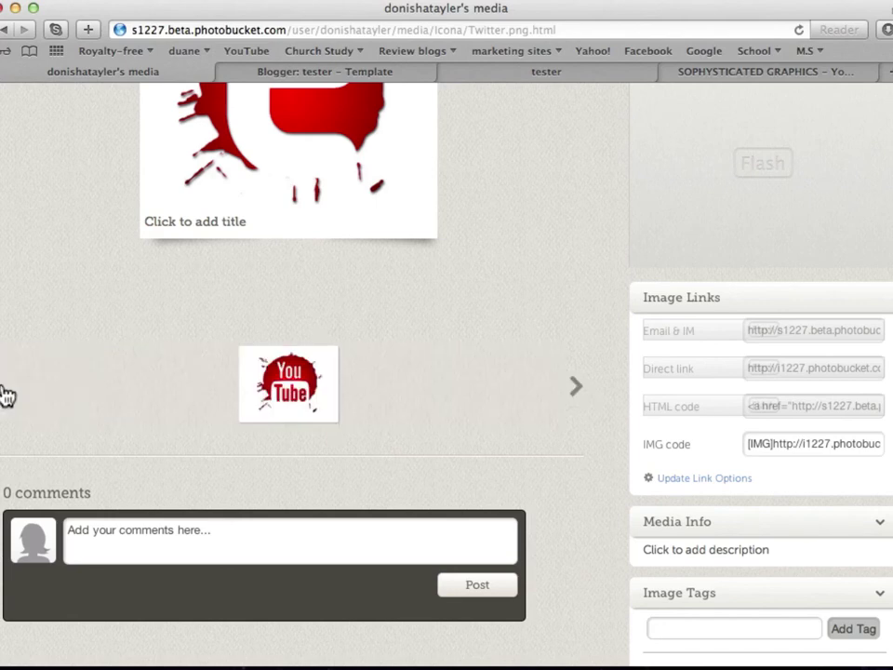
left_click(273, 382)
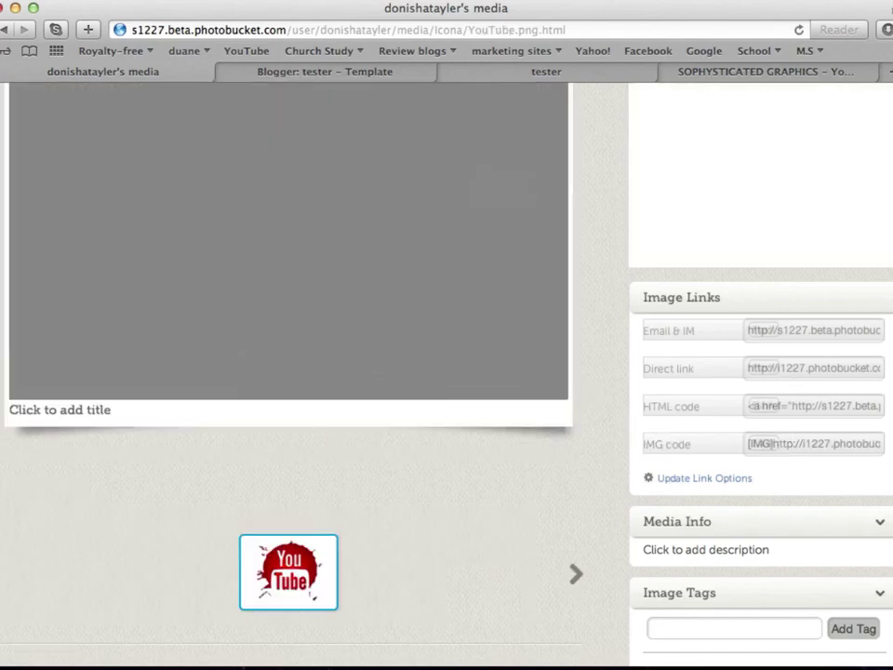
left_click(826, 454)
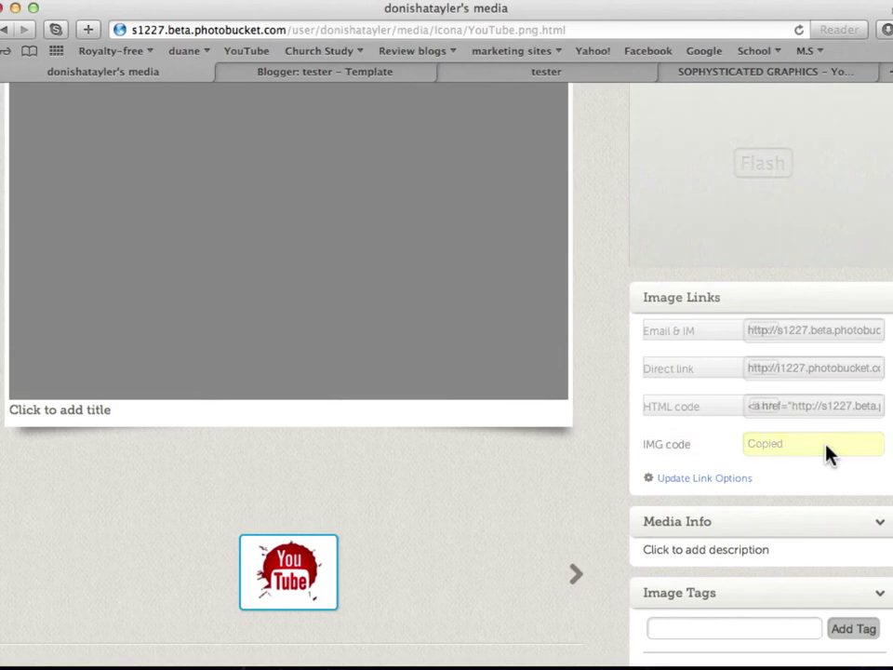
- Paste the YouTube icon code over the Twitter line in the notes and strip the [IMG] tags to leave the bare URL
left_click(403, 641)
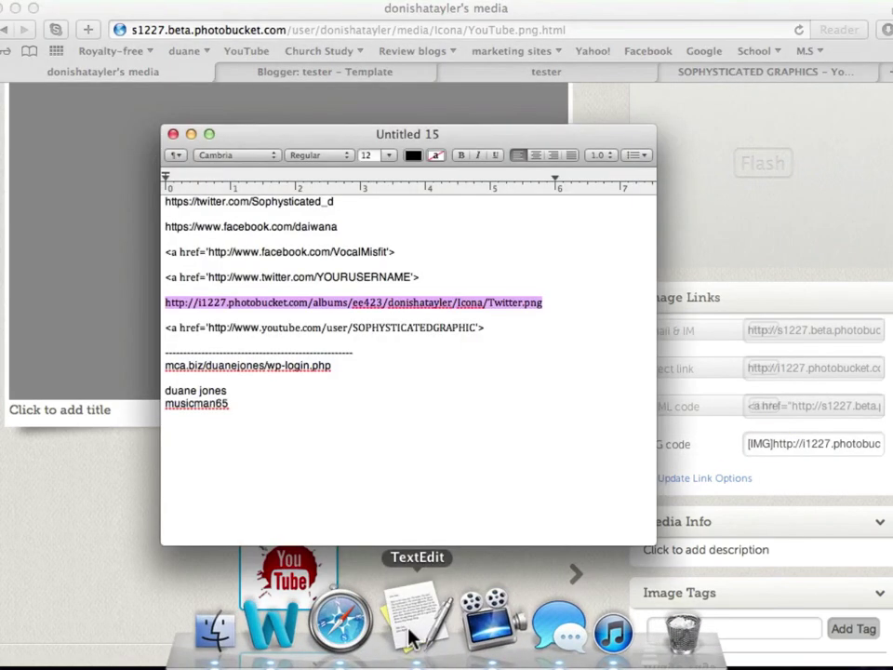
key("super+v")
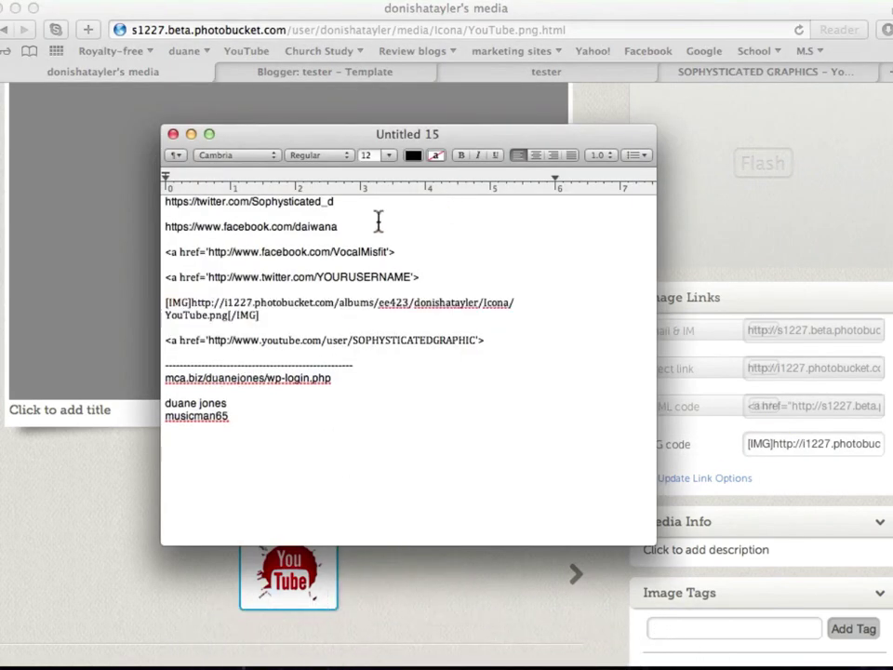
key("BackSpace")
key("BackSpace")
key("BackSpace")
key("BackSpace")
key("BackSpace")
left_click_drag(192, 304, 95, 302)
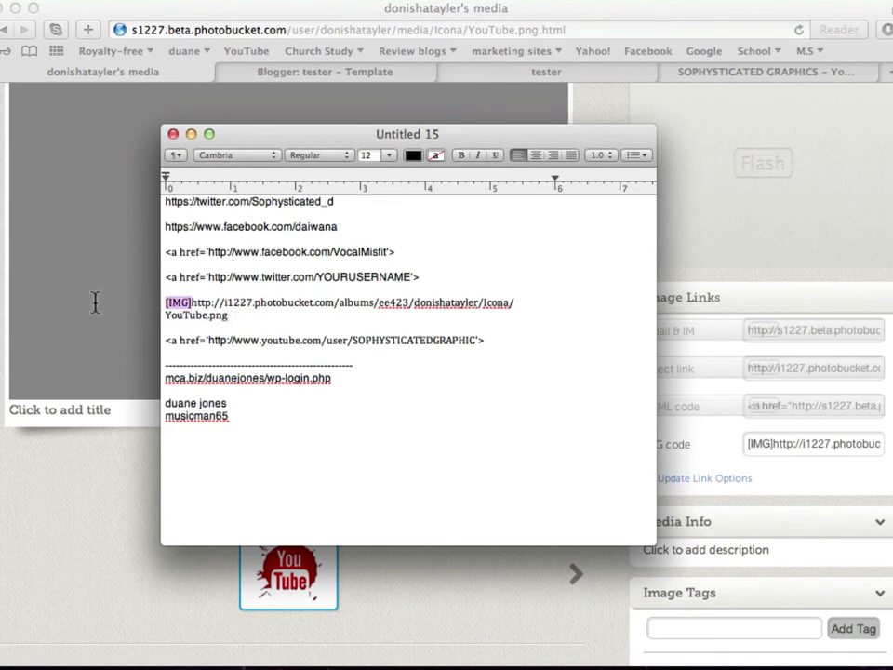
key("BackSpace")
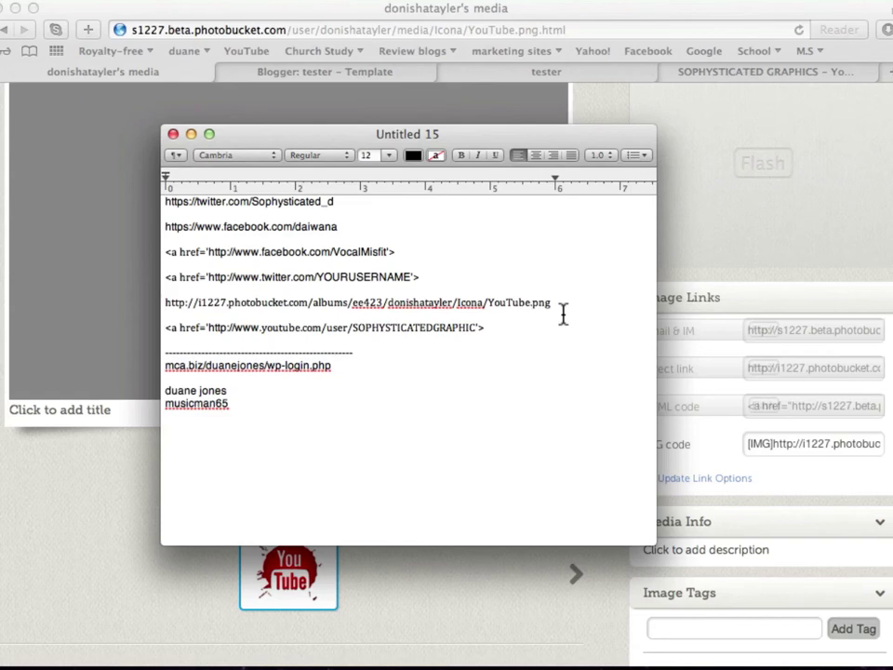
mouse_move(564, 303)
left_mouse_down()
mouse_move(6, 328)
mouse_move(6, 302)
left_mouse_up()
key("super+c")
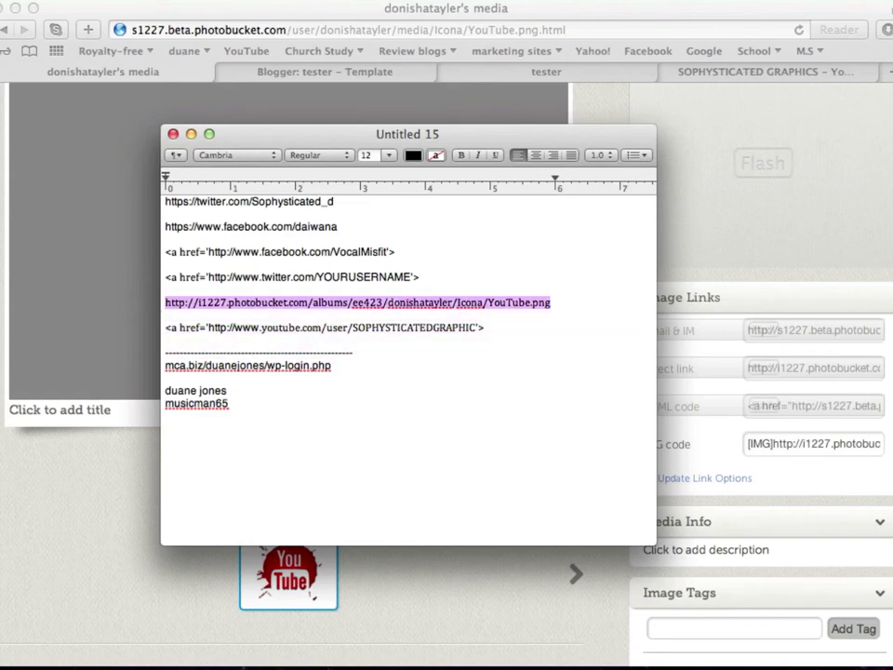
left_click(604, 107)
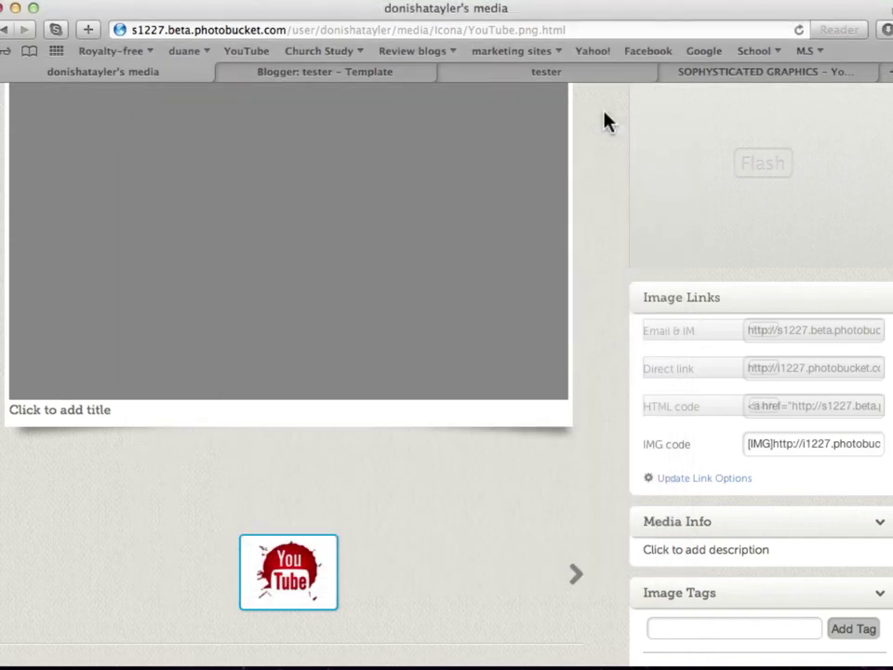
- Replace the delicious.png address in the Delicious img tag with the Photobucket YouTube.png URL
left_click(381, 81)
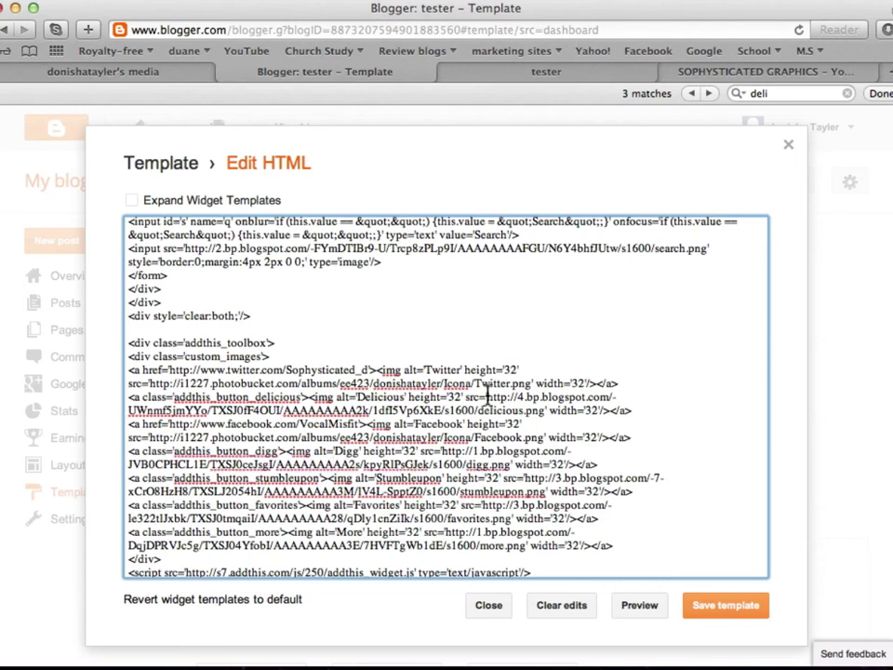
left_click_drag(488, 396, 524, 409)
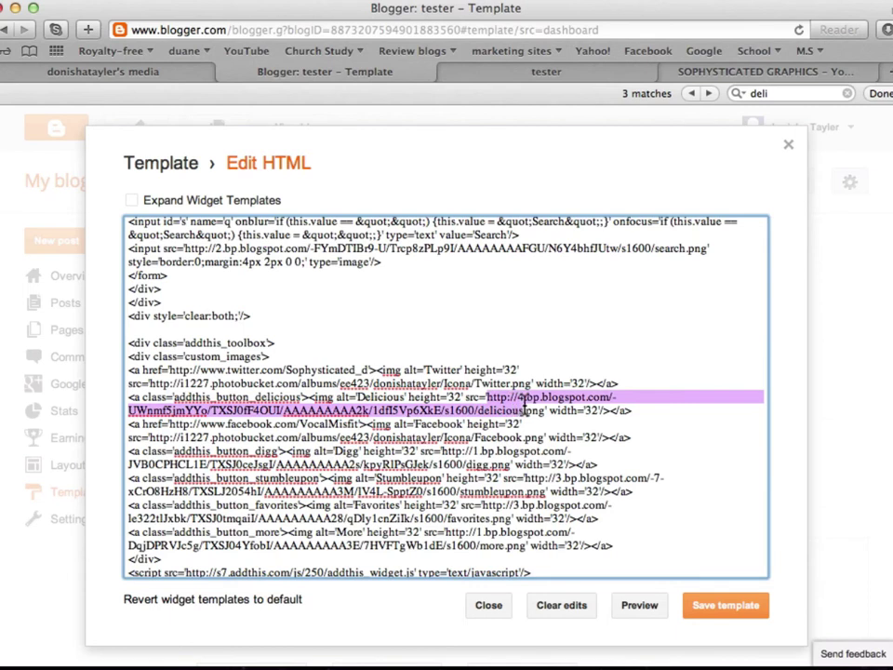
left_click_drag(525, 406, 543, 410)
key("super+v")
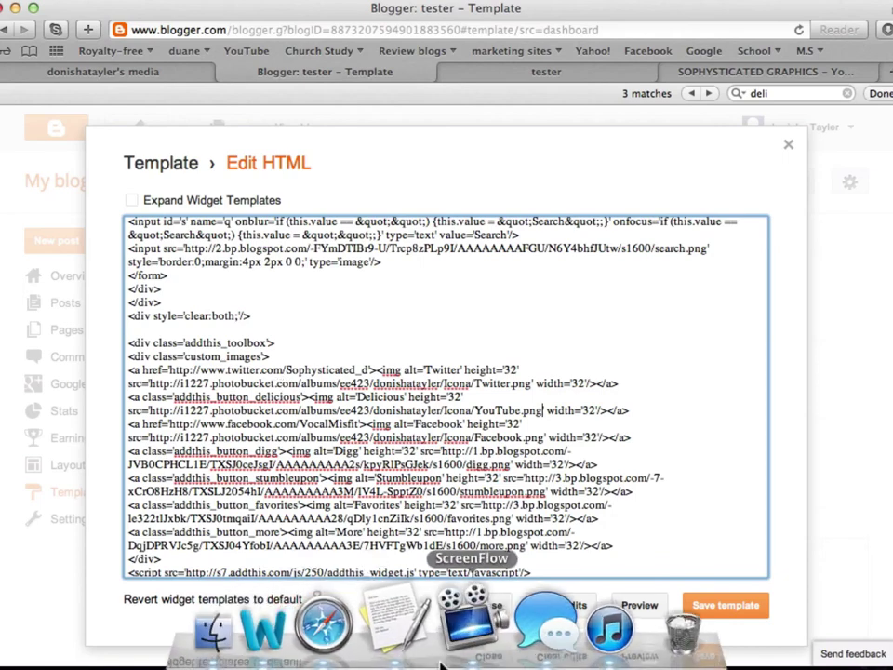
- Replace the Delicious button's opening tag with the SOPHYSTICATEDGRAPHIC YouTube channel link and save the template
left_click(409, 629)
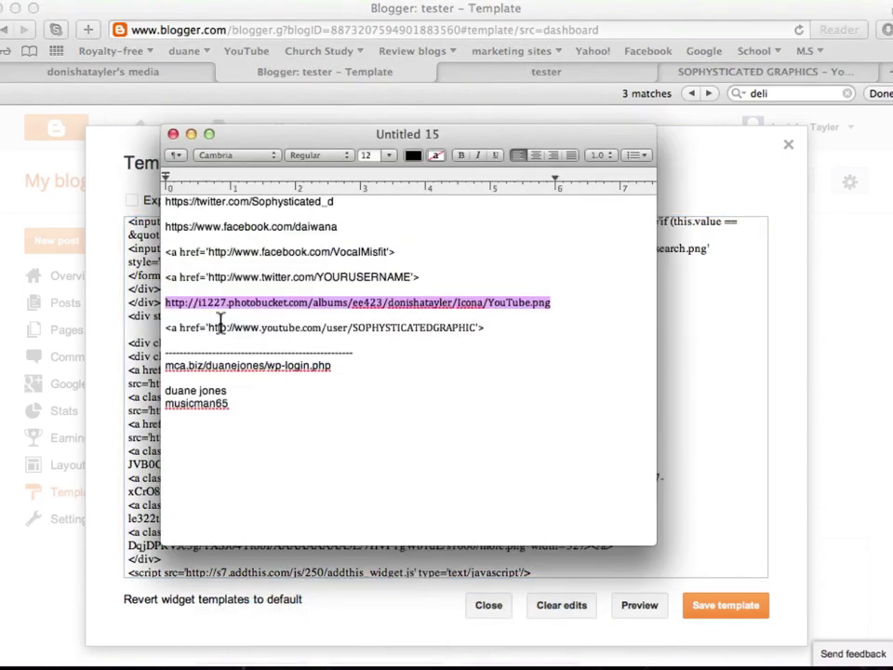
left_click_drag(489, 329, 158, 332)
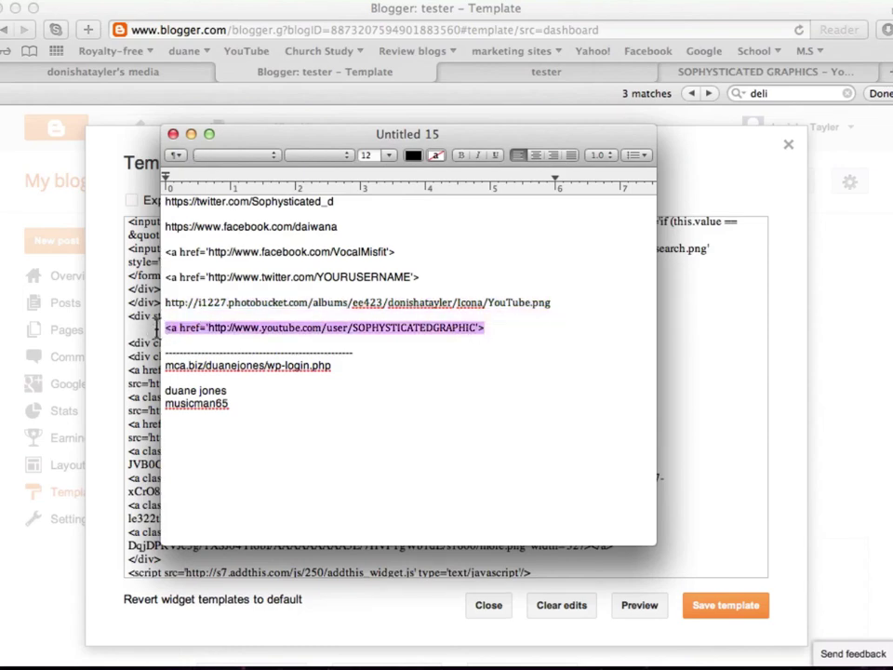
left_click(91, 440)
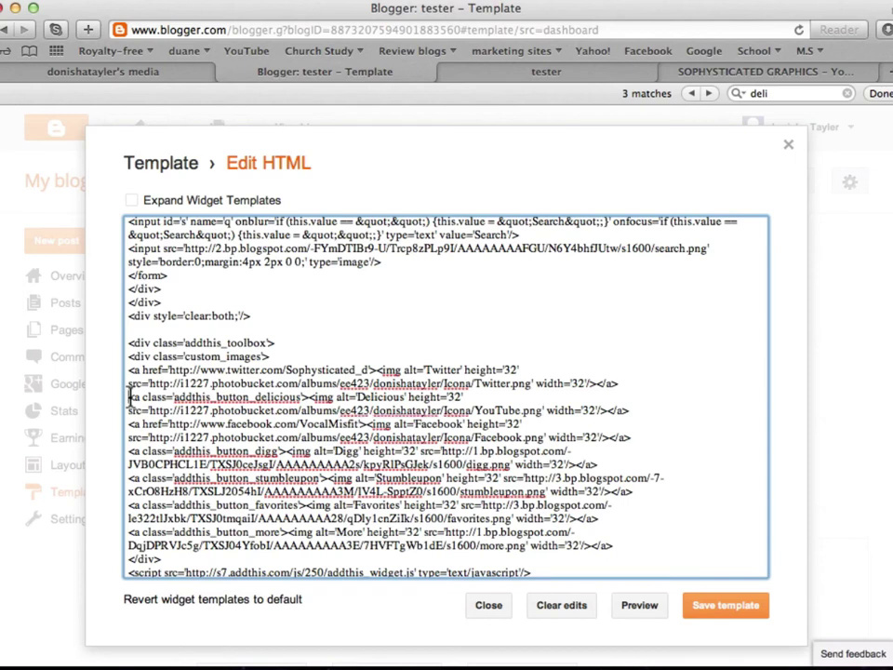
left_click_drag(130, 398, 306, 398)
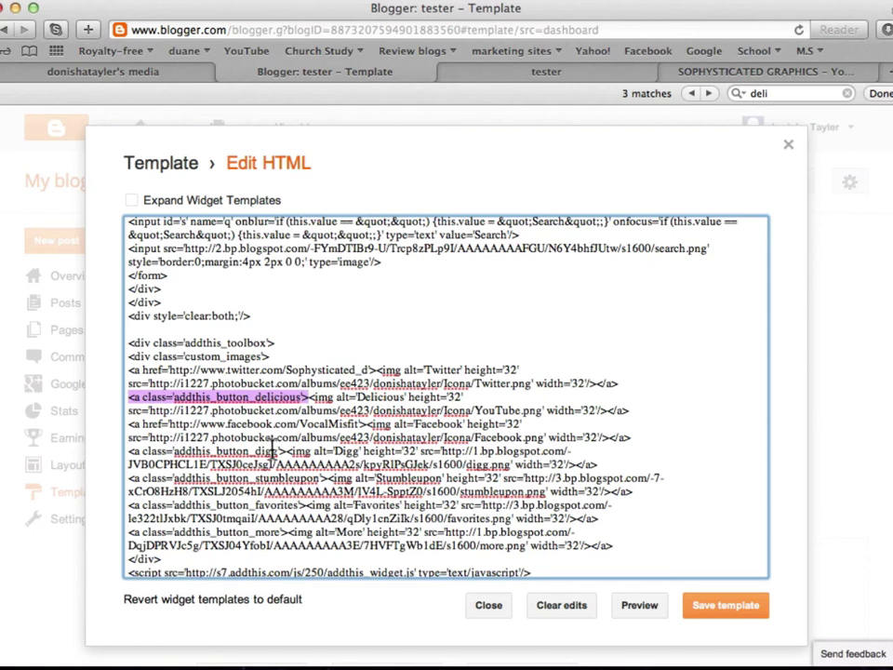
type("<a href='http://www.youtube.com/user/SOPHYSTICATEDGRAPHIC'>")
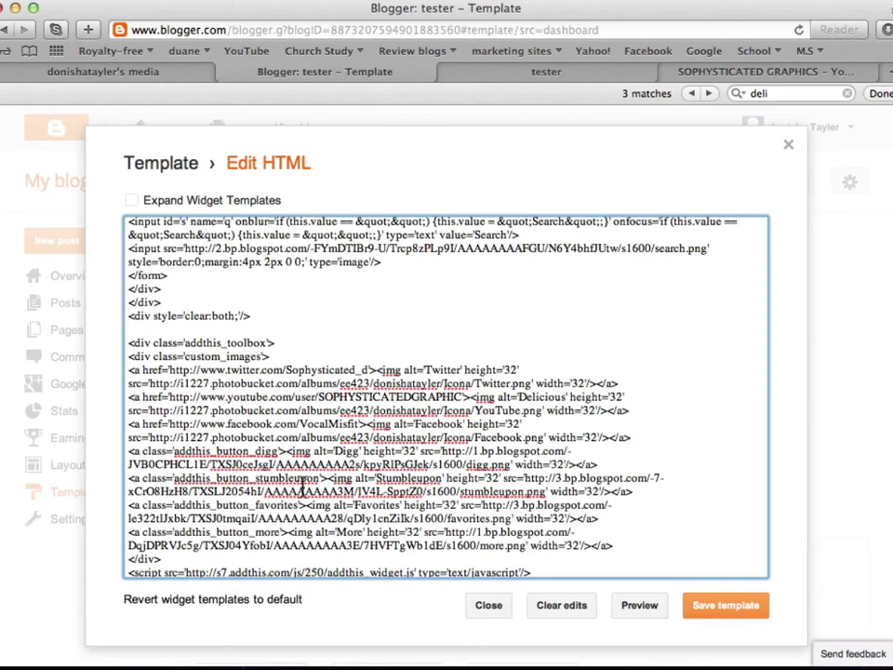
left_click(710, 617)
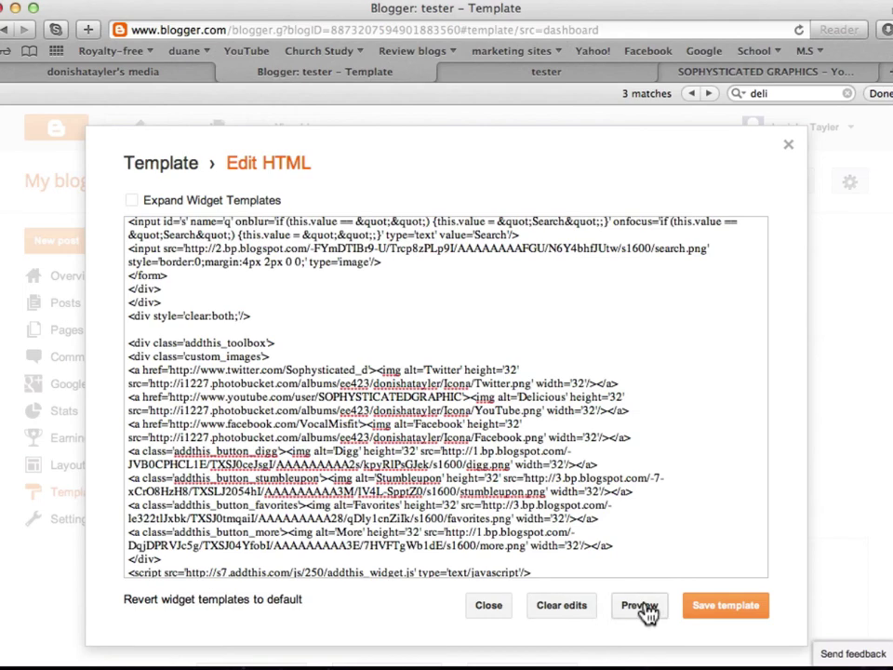
- Close the HTML editor, view the live blog, and test the red YouTube icon's link
left_click(504, 616)
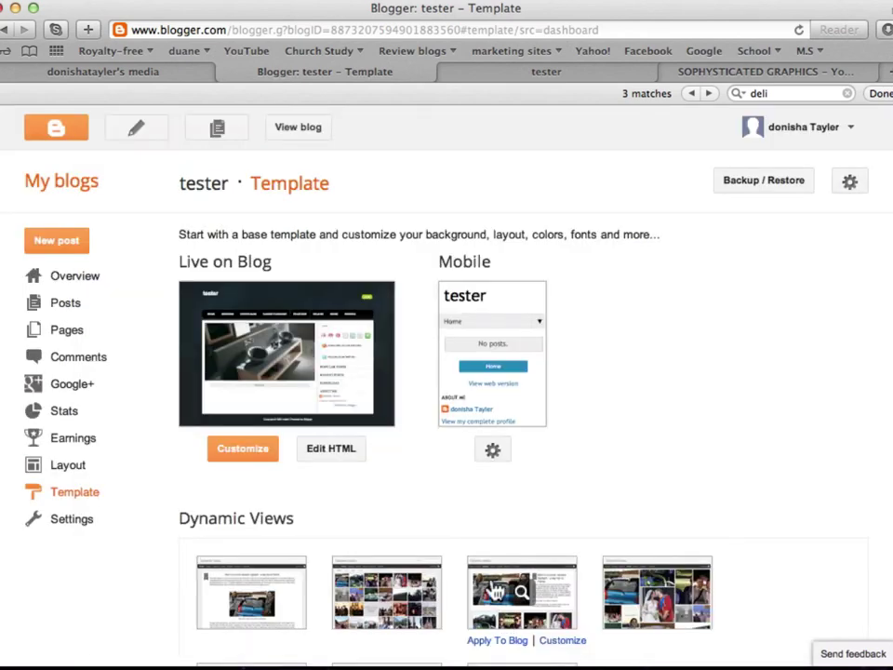
left_click(304, 140)
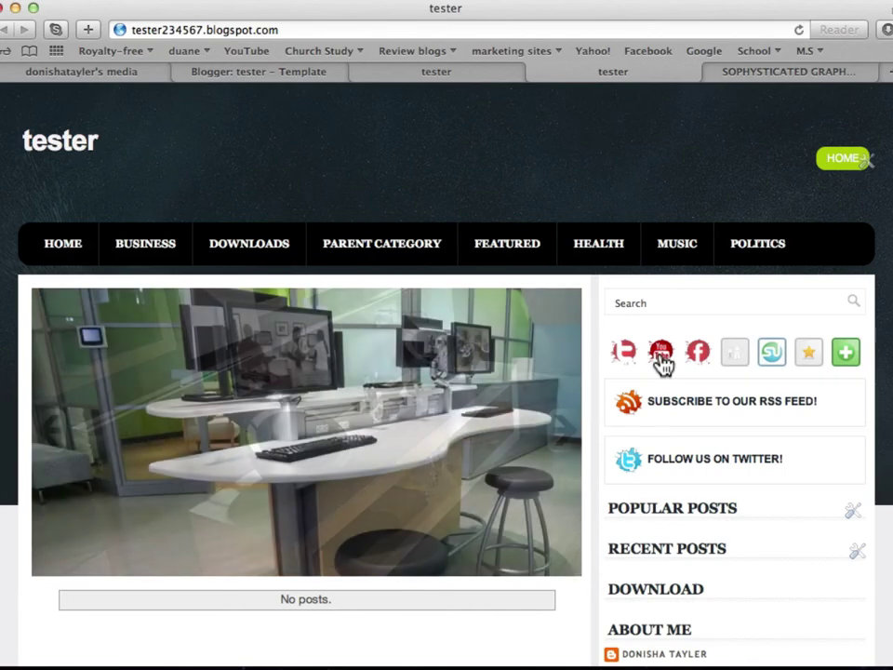
left_click(662, 356)
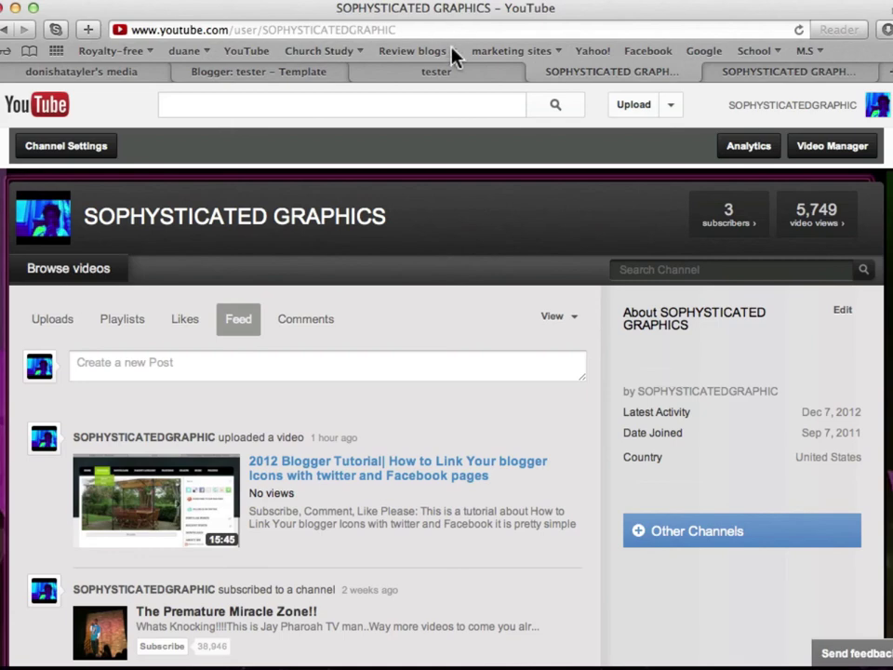
- Reload and close the outdated template preview tab, returning to the Blogger Template page
left_click(460, 70)
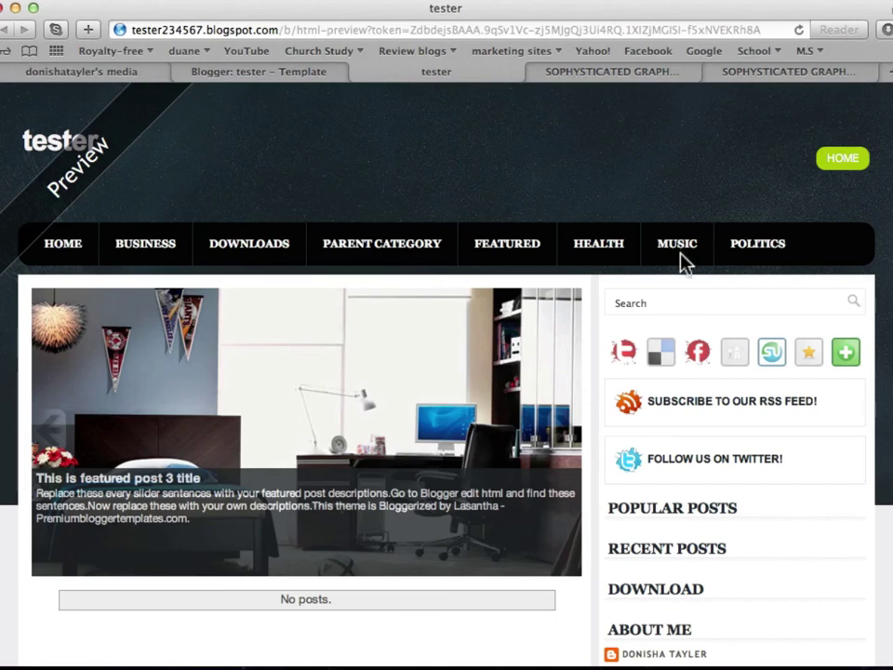
key("super+r")
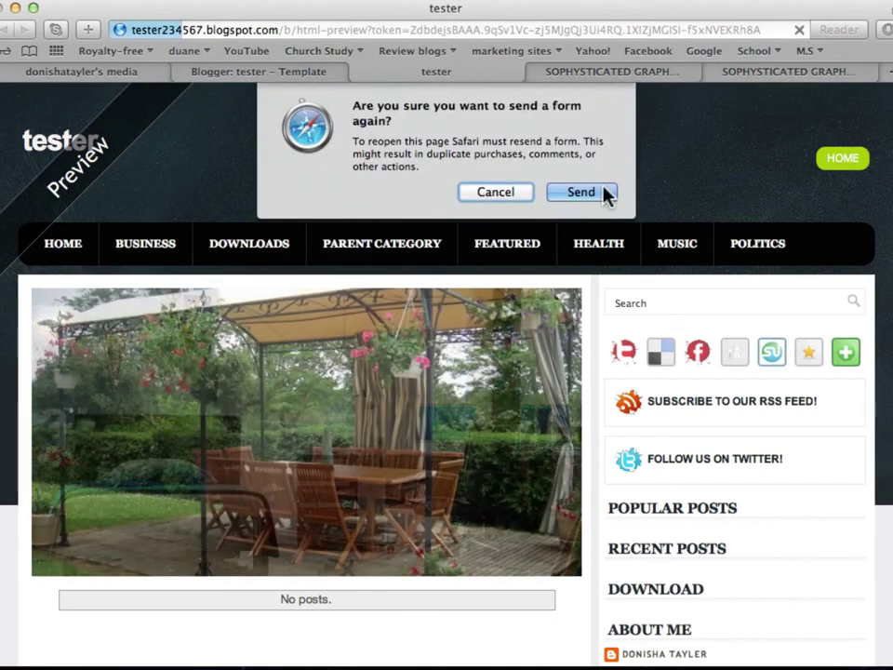
left_click(587, 192)
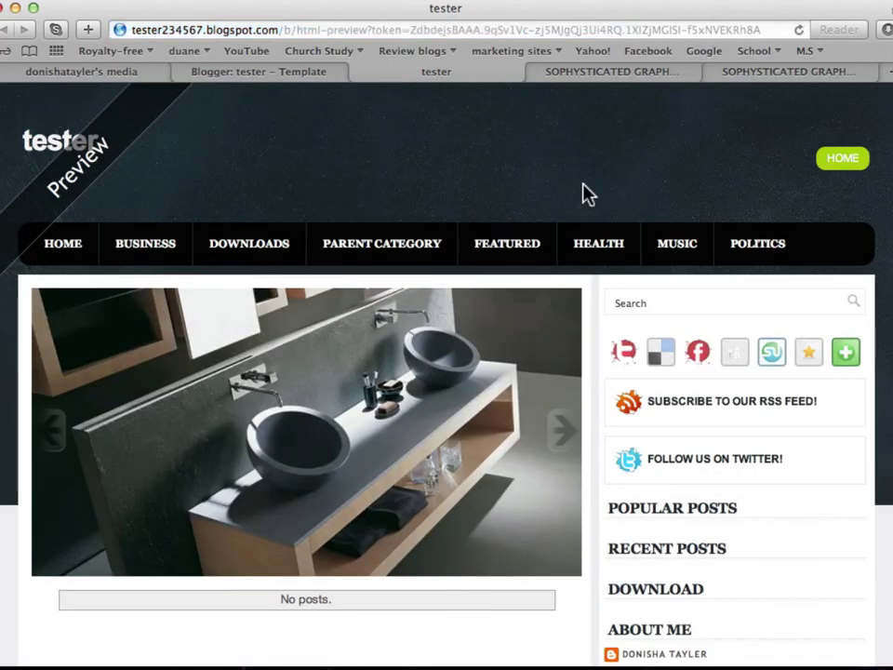
left_click(356, 71)
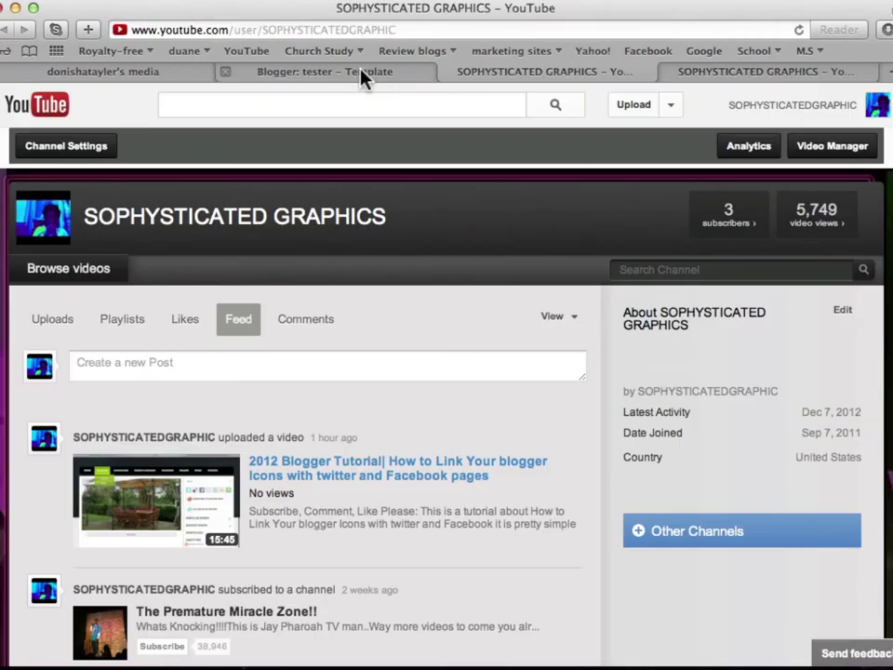
left_click(370, 74)
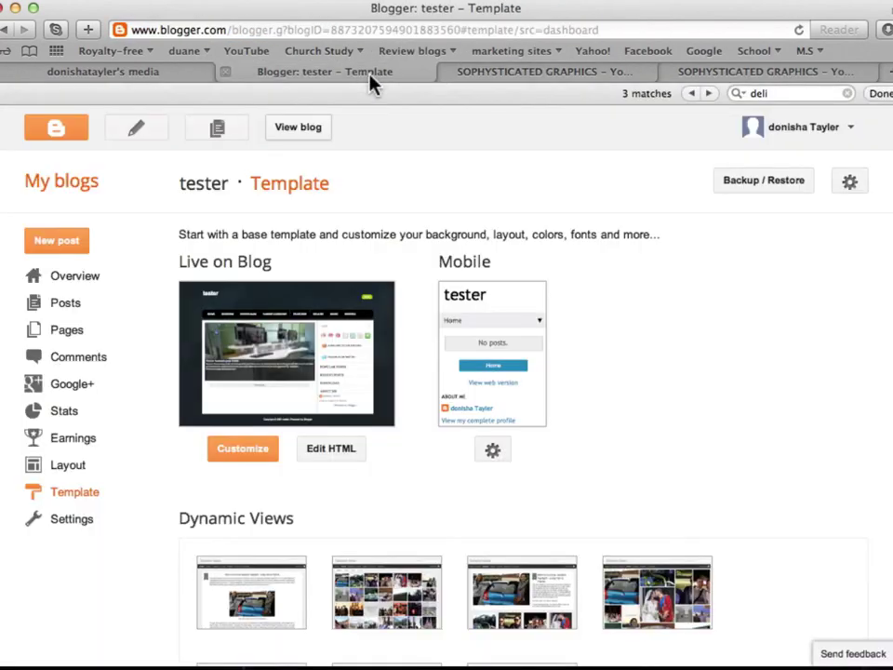
- View the live blog and scroll through it to inspect the red Twitter, YouTube and Facebook icons
left_click(296, 130)
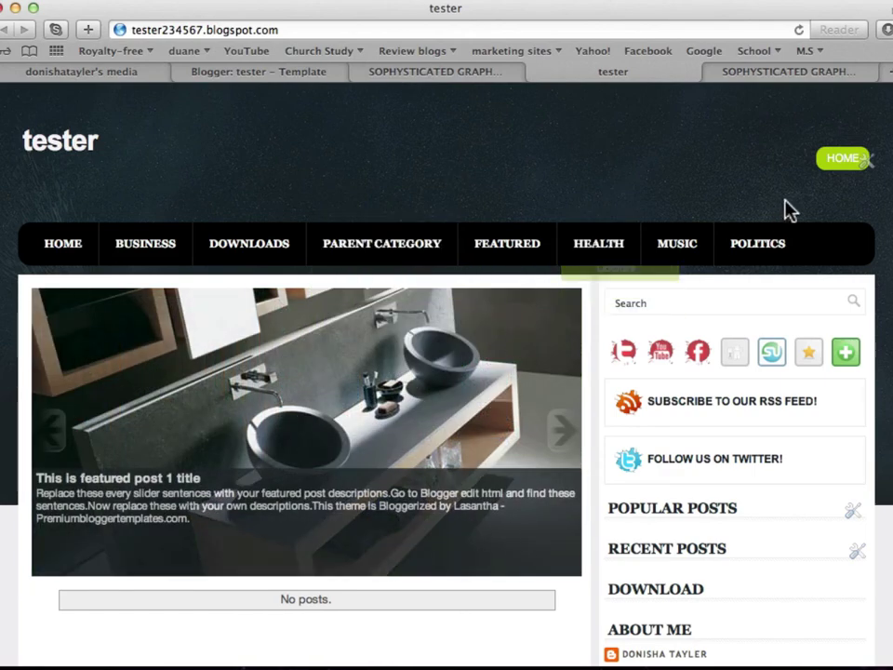
mouse_move(381, 243)
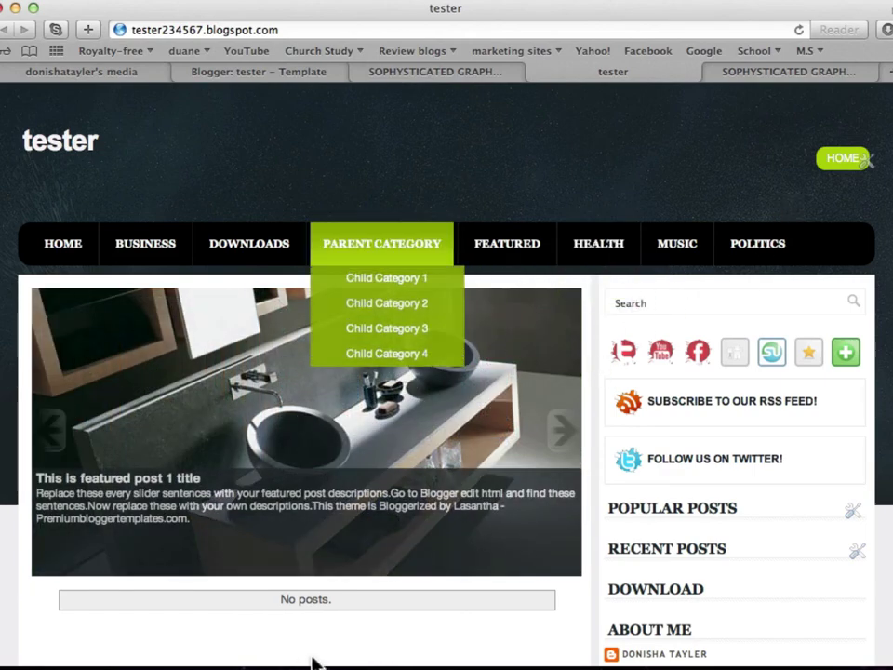
scroll(315, 662, "down", 2)
scroll(315, 663, "down", 3)
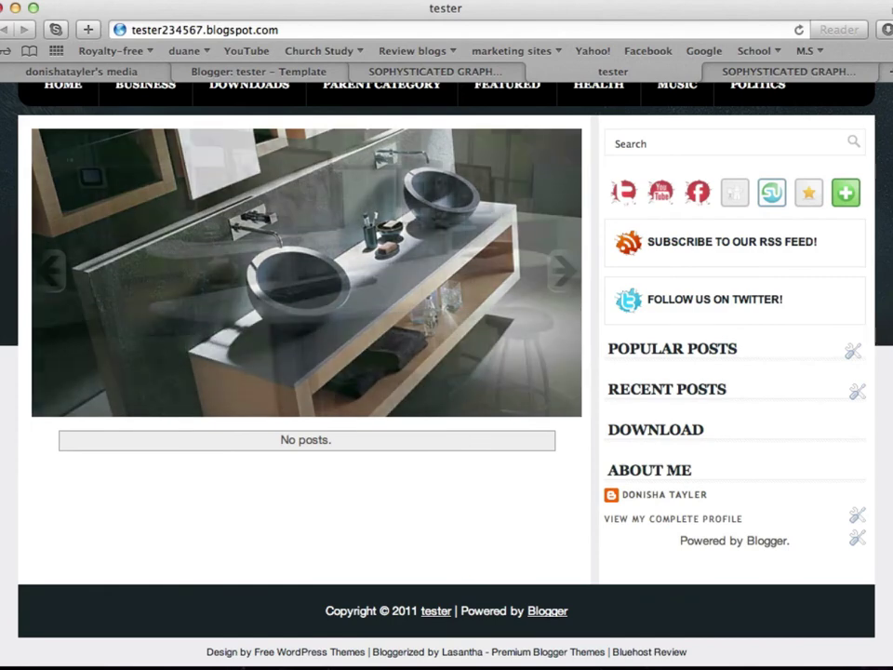
scroll(446, 372, "up", 2)
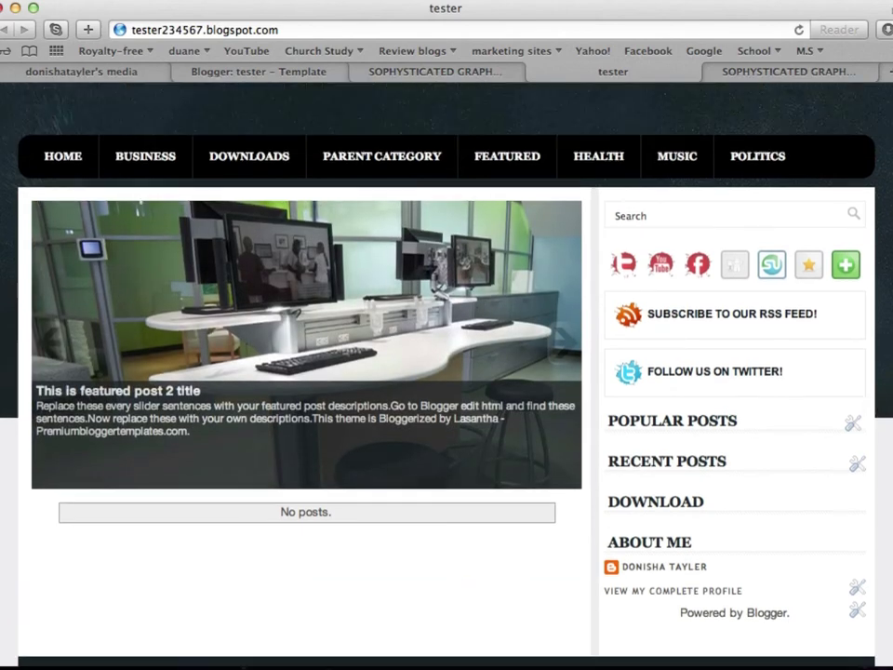
scroll(447, 373, "up", 2)
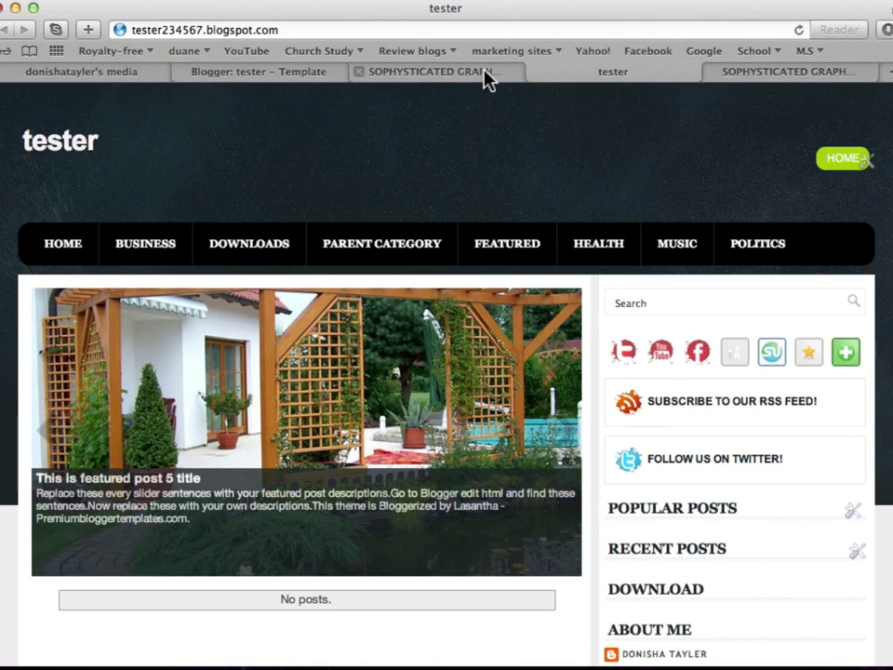
- Close the duplicate YouTube channel tab and the Photobucket media tab
left_click(484, 74)
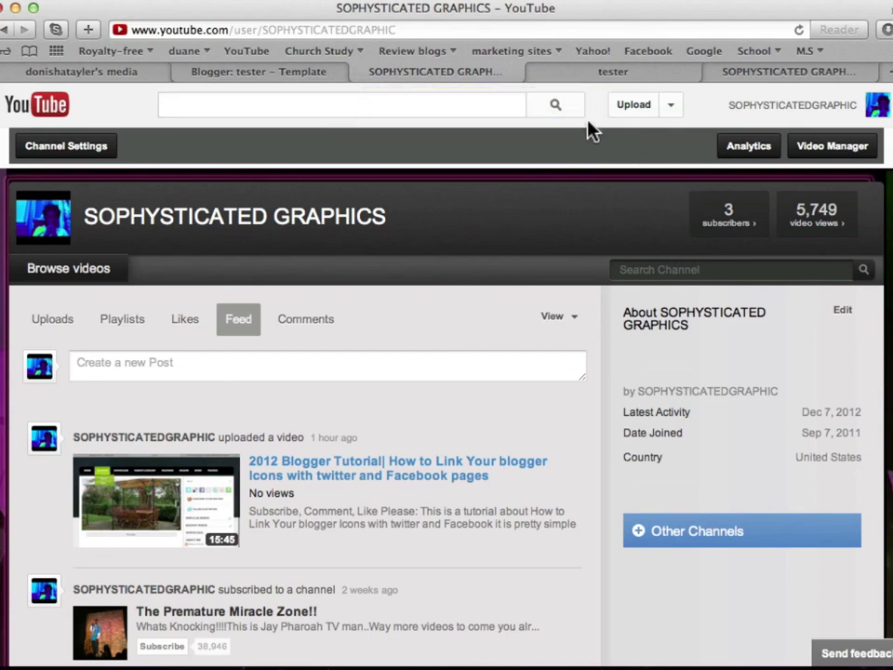
left_click(358, 72)
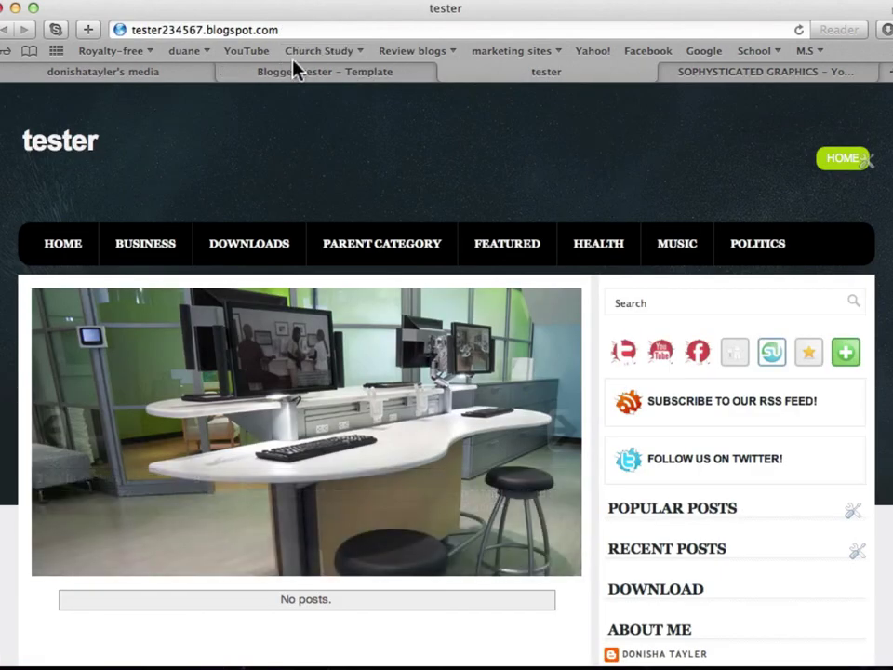
left_click(331, 77)
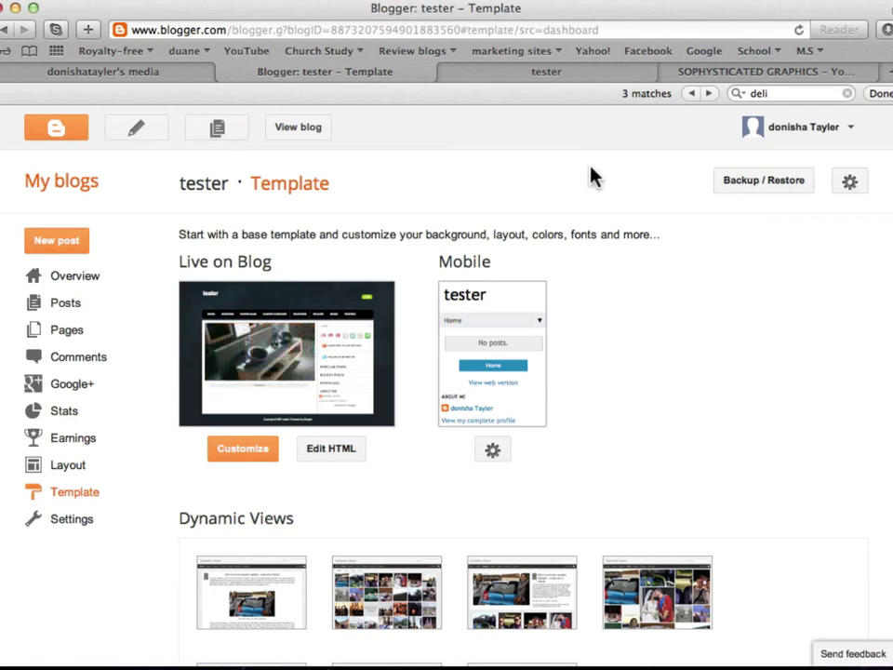
left_click(183, 74)
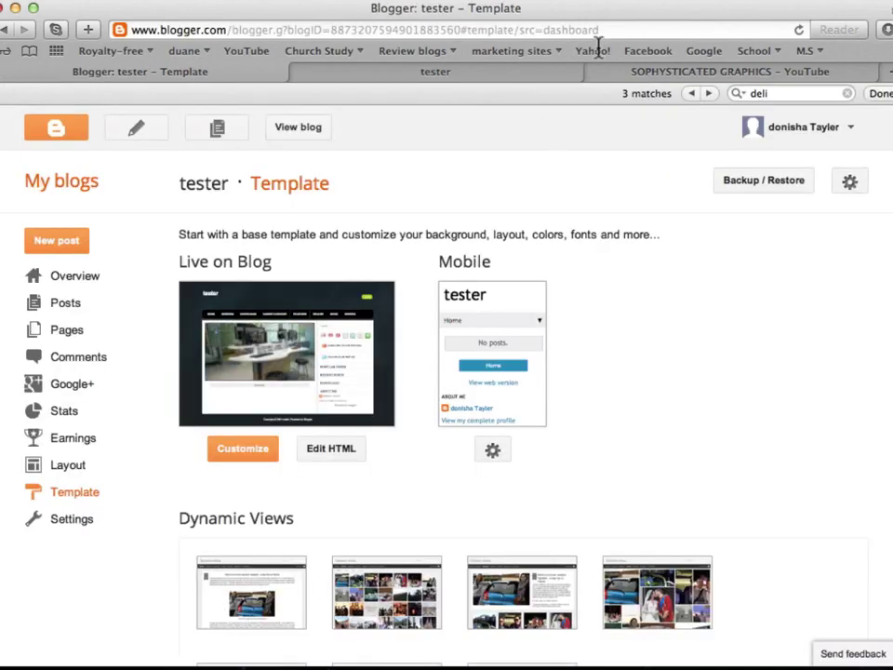
left_click(670, 81)
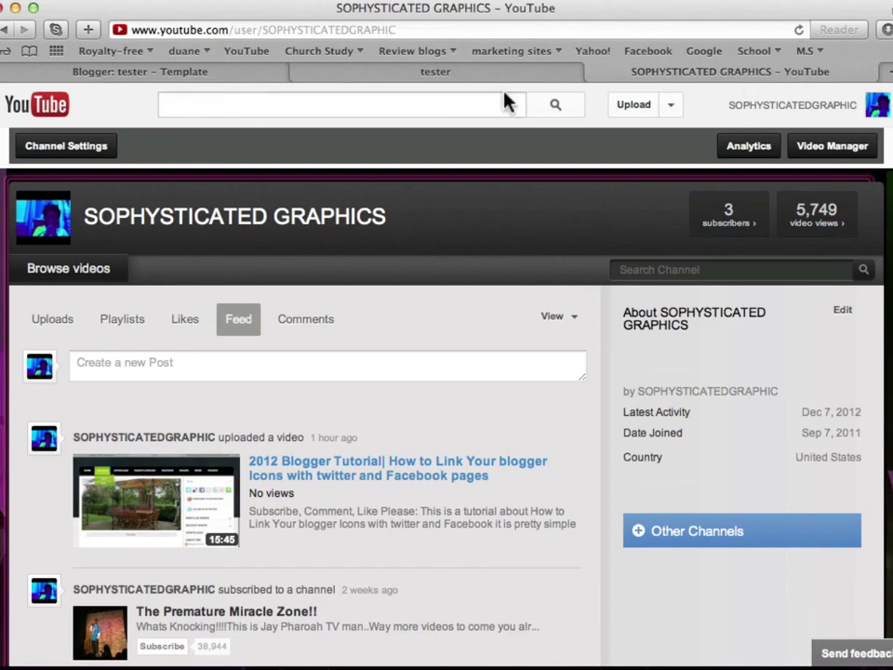
- Minimize the browser, Word document, Finder folder and TextEdit notes windows to clear the desktop
left_click(15, 8)
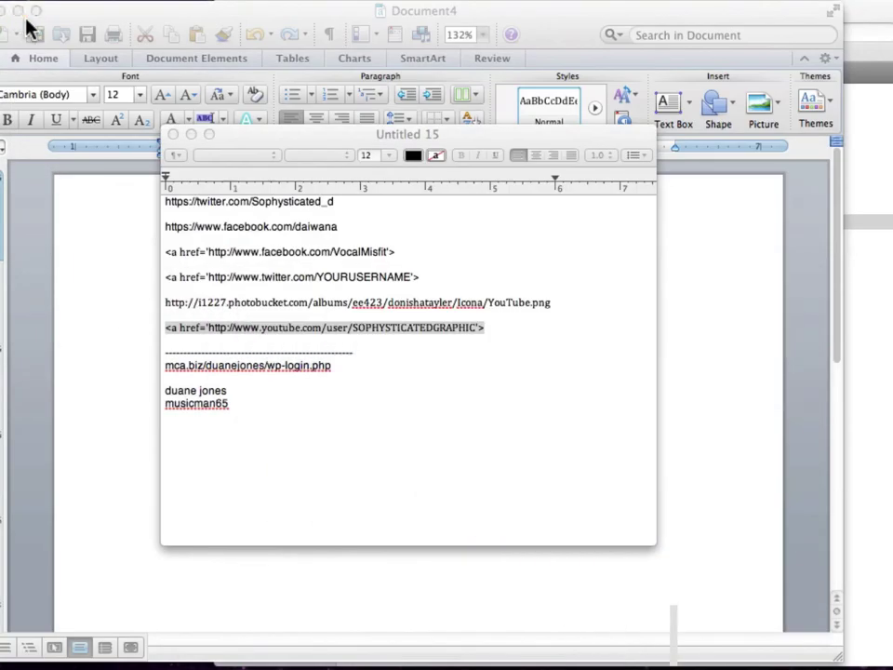
left_click(18, 10)
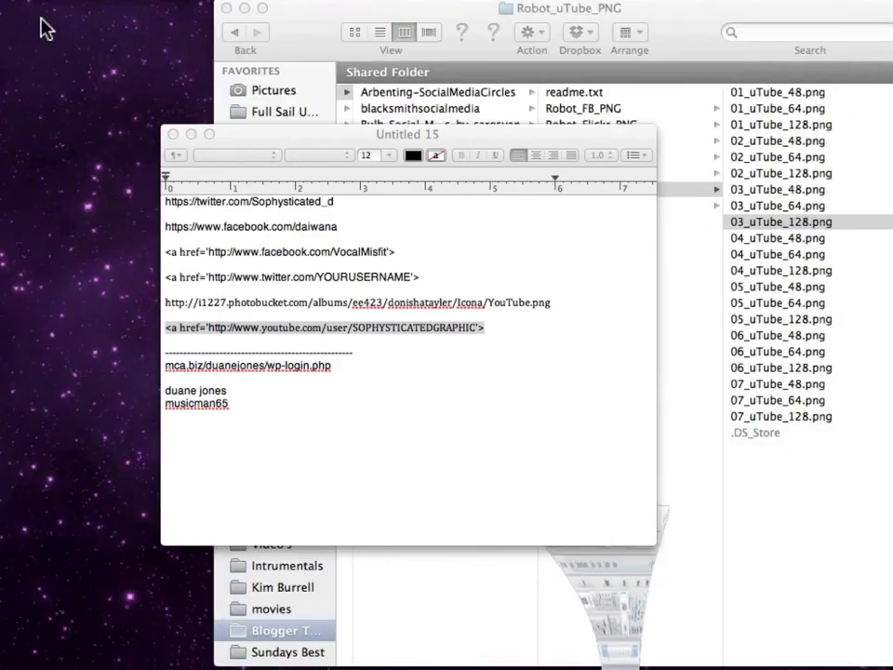
left_click(243, 9)
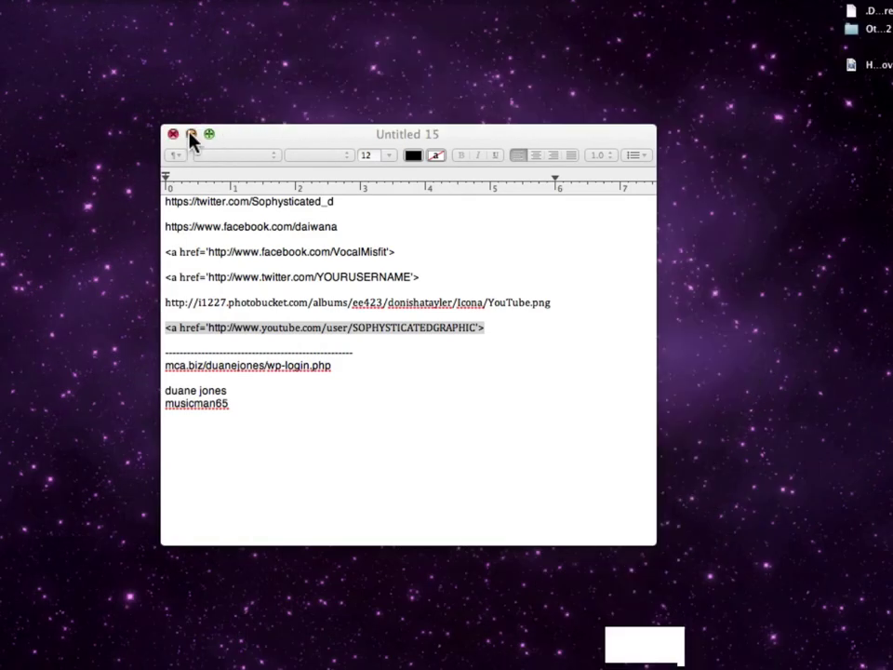
left_click(191, 134)
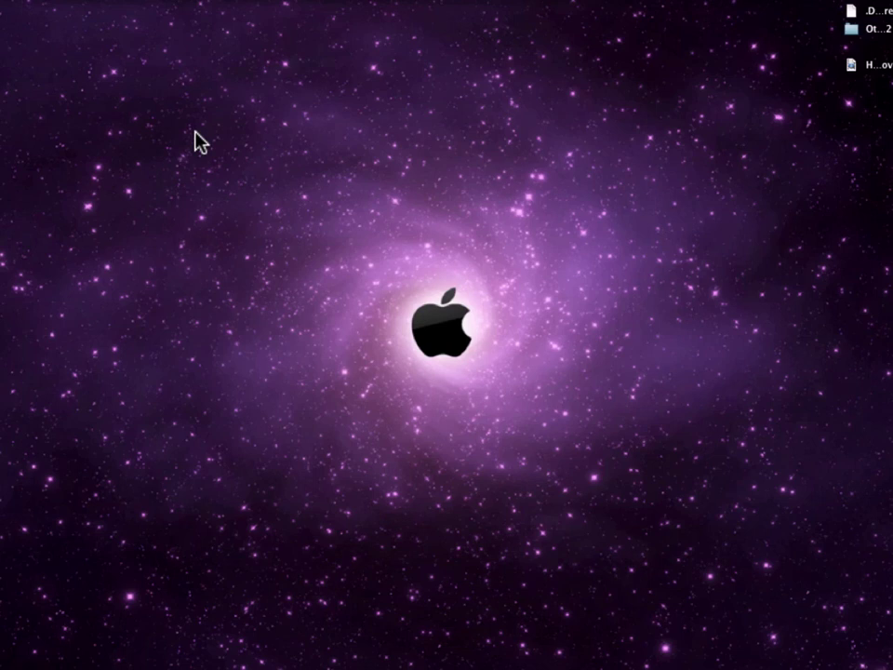